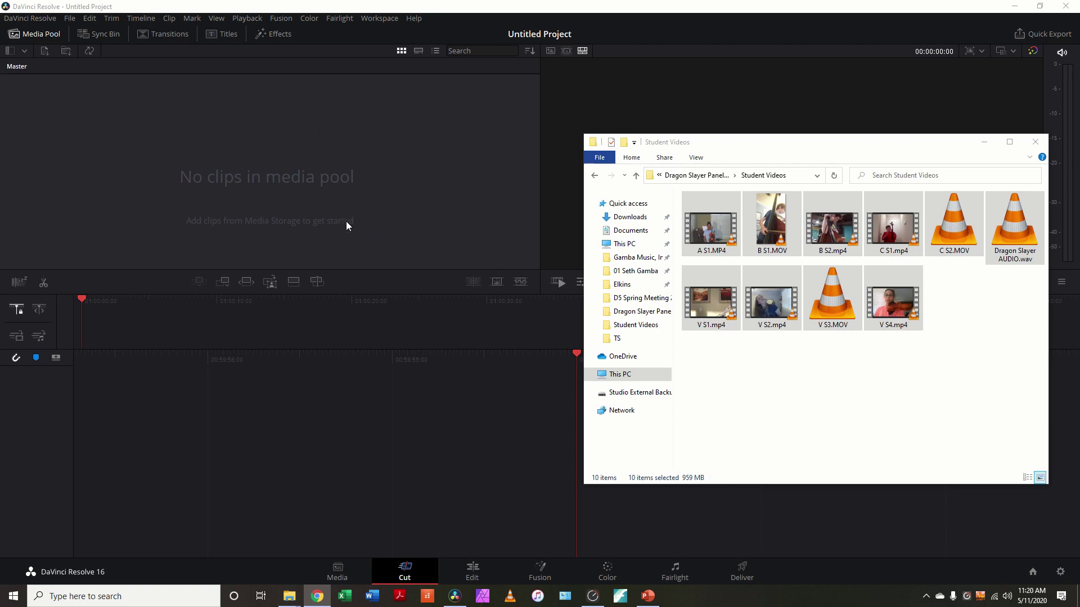
Import all ten files of the Student Videos folder into the media pool and change the timeline frame rate to match the clips
{"action": "left_click", "coordinate": [780, 141]}
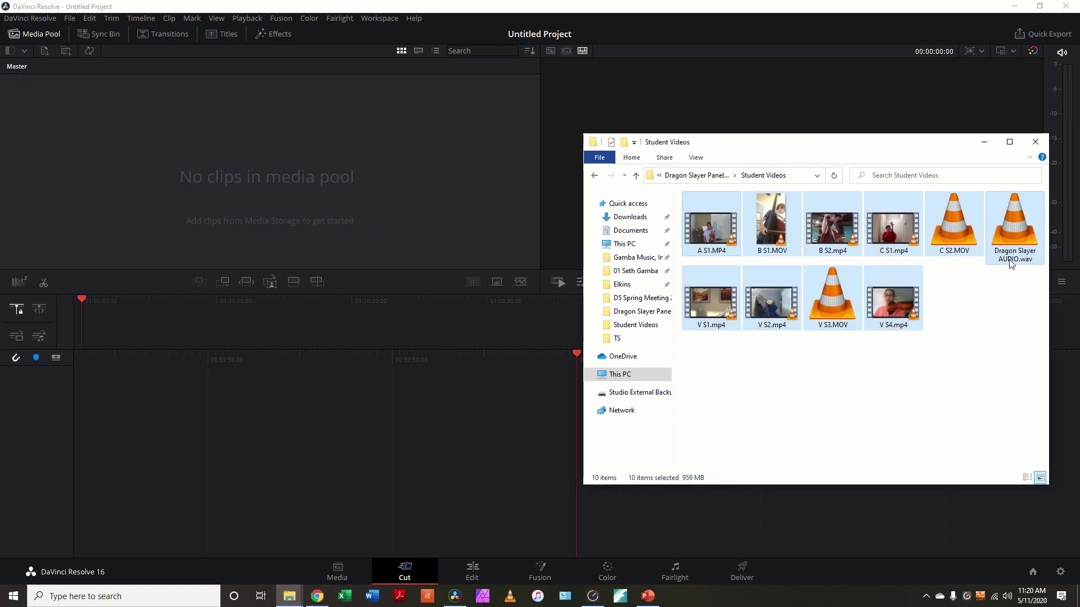
{"action": "left_click", "coordinate": [940, 398]}
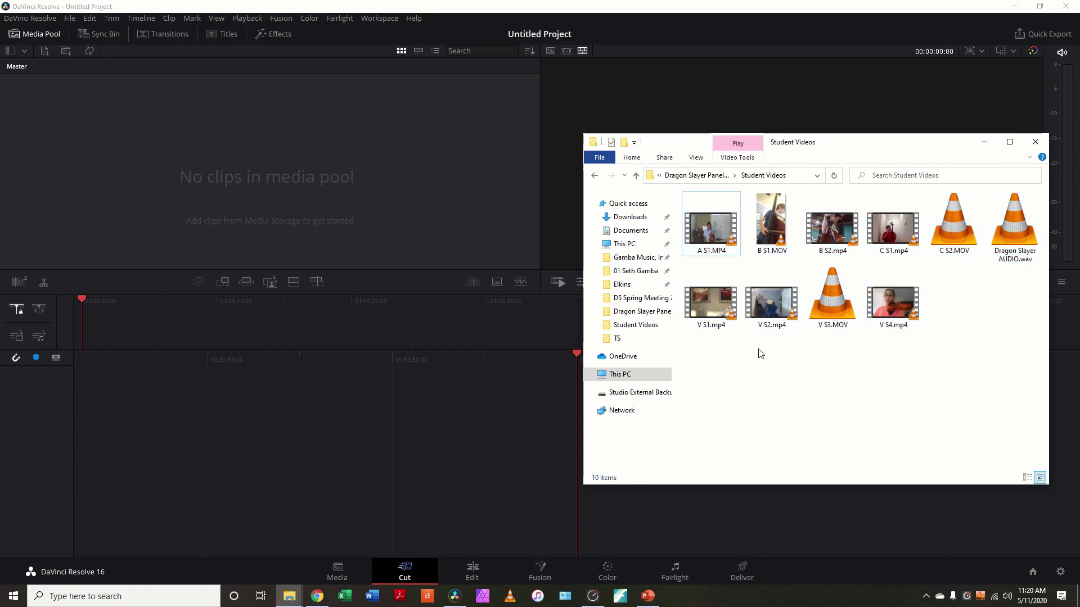
{"action": "left_click", "coordinate": [713, 202]}
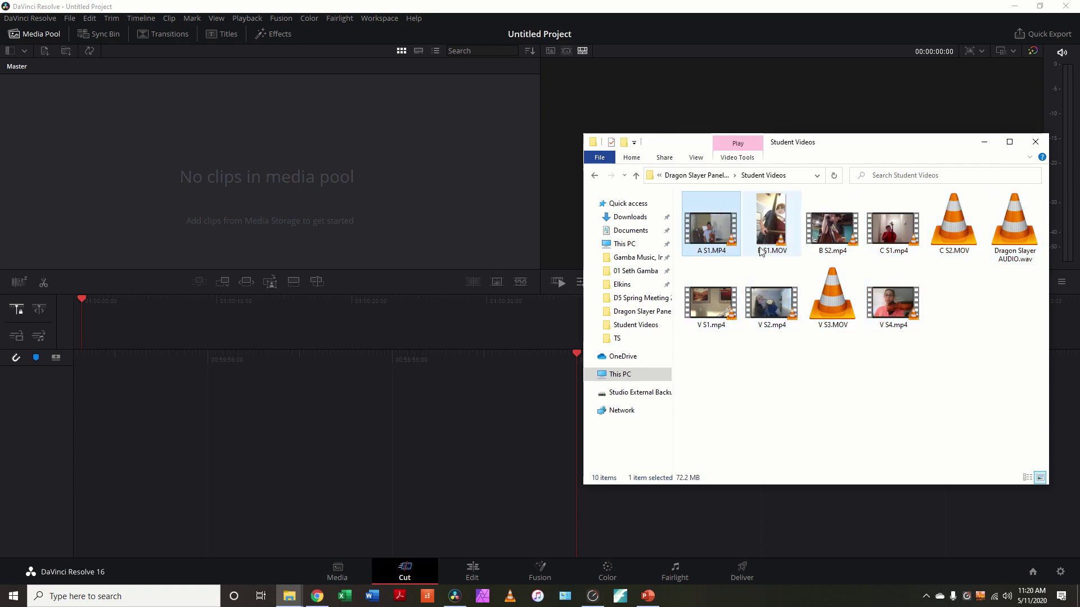
{"action": "key", "text": "ctrl+a"}
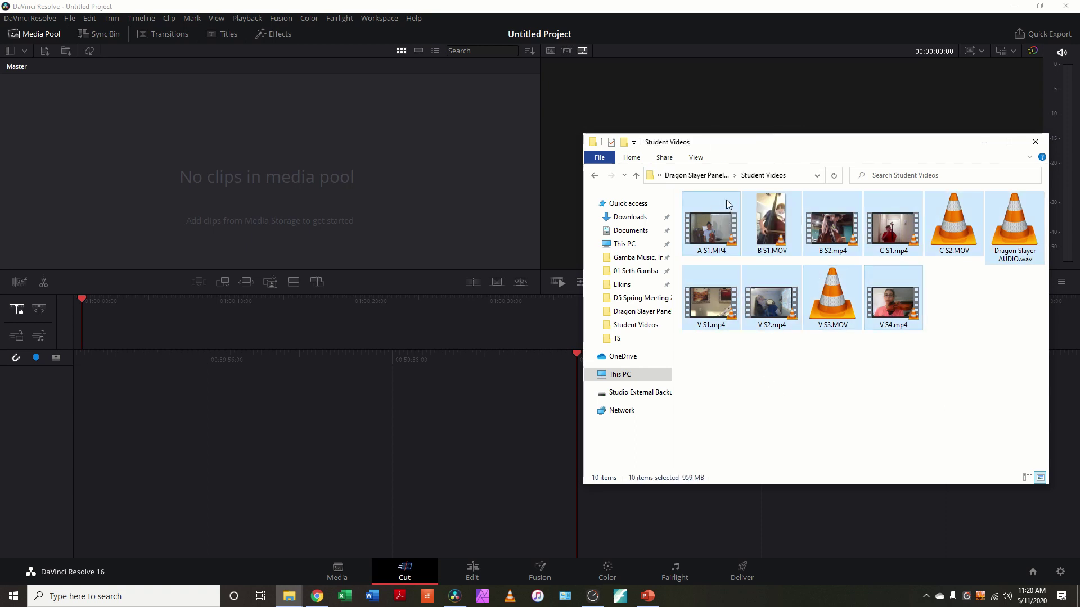
{"action": "left_click_drag", "start_coordinate": [724, 200], "coordinate": [275, 172]}
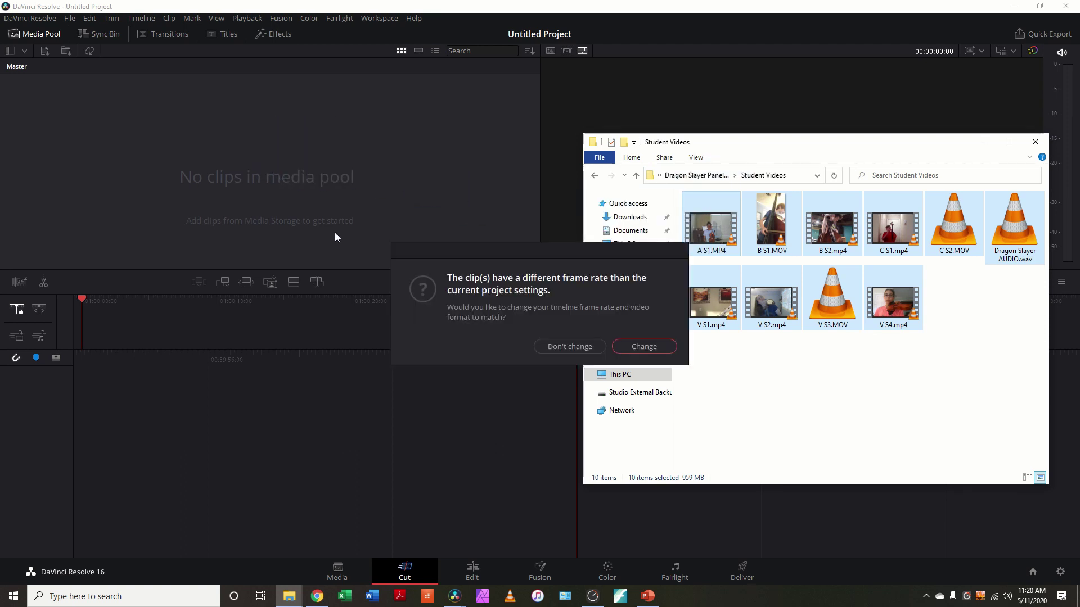
{"action": "left_click", "coordinate": [635, 347]}
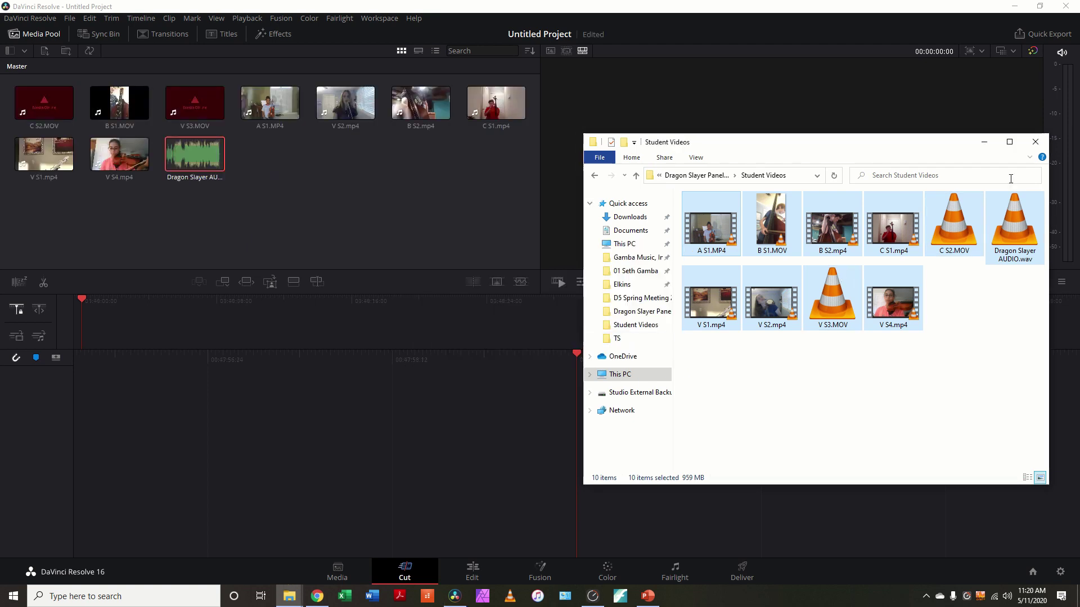
{"action": "left_click", "coordinate": [983, 144]}
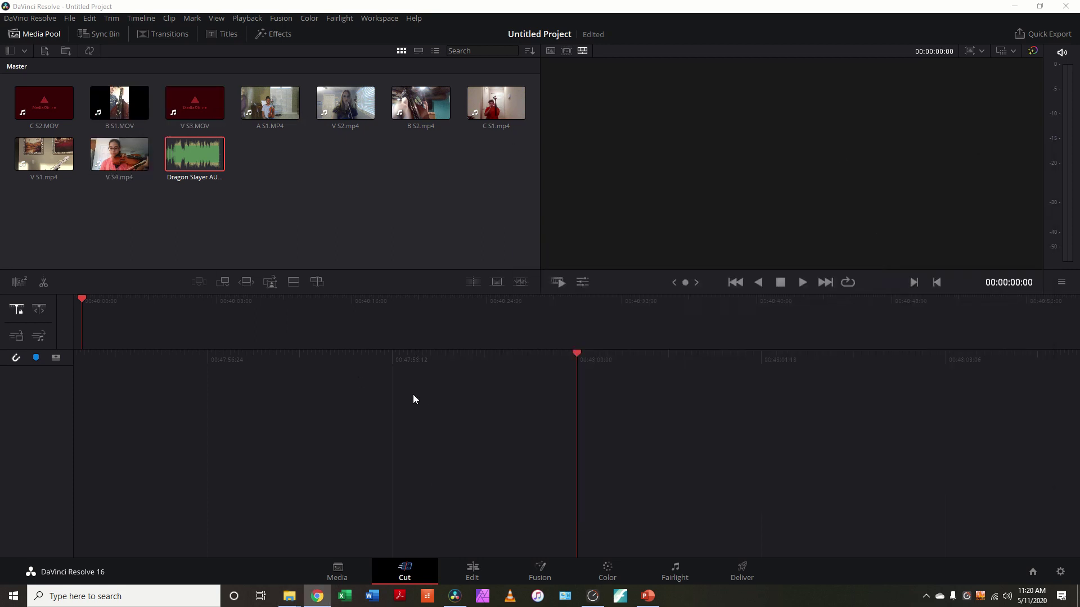
Switch to the Edit page and place Dragon Slayer AUDIO.wav on an audio track of a new timeline
{"action": "left_click", "coordinate": [470, 577]}
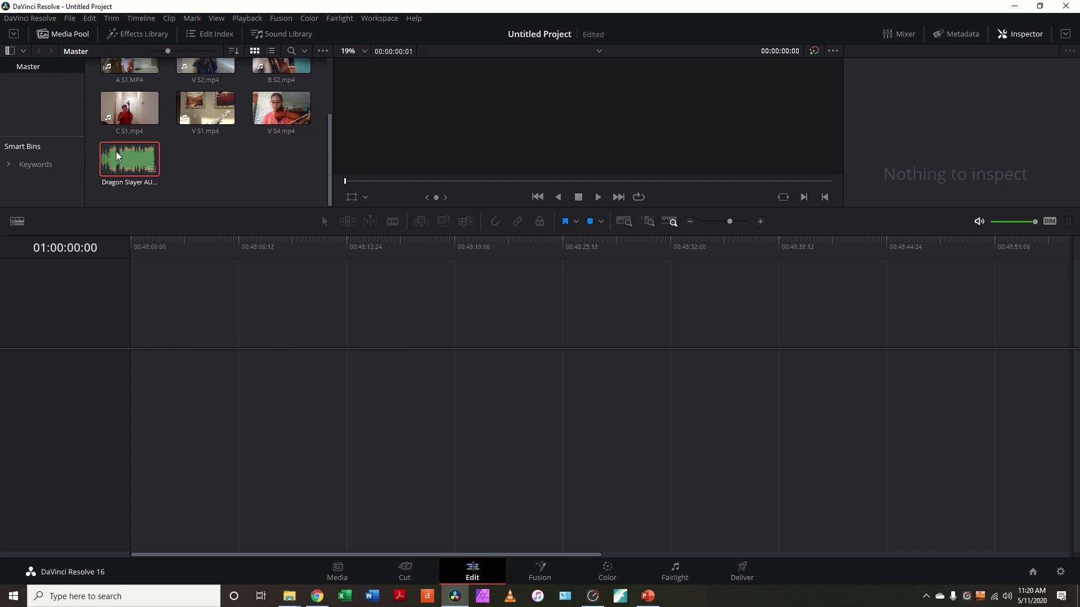
{"action": "scroll", "coordinate": [232, 180], "scroll_direction": "up", "scroll_amount": 2}
{"action": "scroll", "coordinate": [235, 181], "scroll_direction": "up", "scroll_amount": 1}
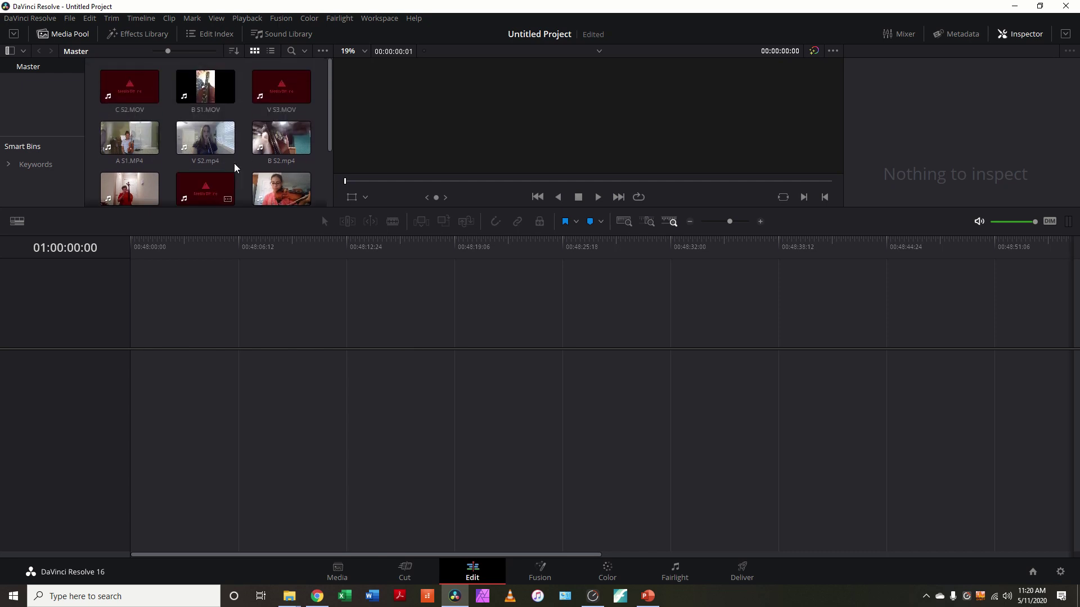
{"action": "scroll", "coordinate": [234, 163], "scroll_direction": "down", "scroll_amount": 2}
{"action": "left_click_drag", "start_coordinate": [139, 151], "coordinate": [284, 431]}
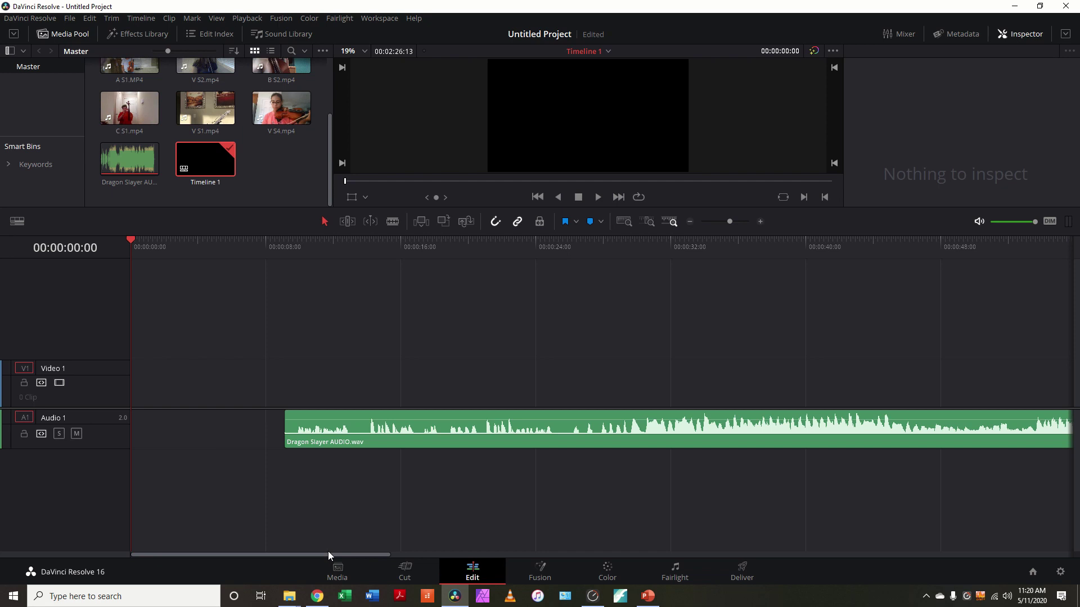
Shift the audio clip right so its loud entrance sits near one minute, and play that passage to locate the entrance at 00:01:01:25
{"action": "key", "text": "ctrl+minus"}
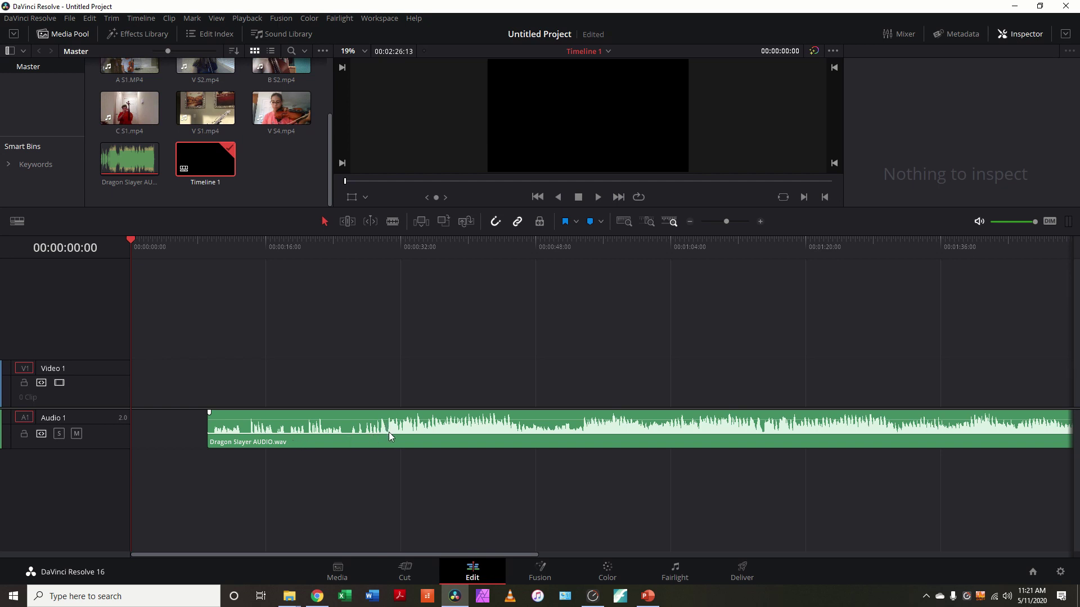
{"action": "left_click_drag", "start_coordinate": [389, 432], "coordinate": [657, 428]}
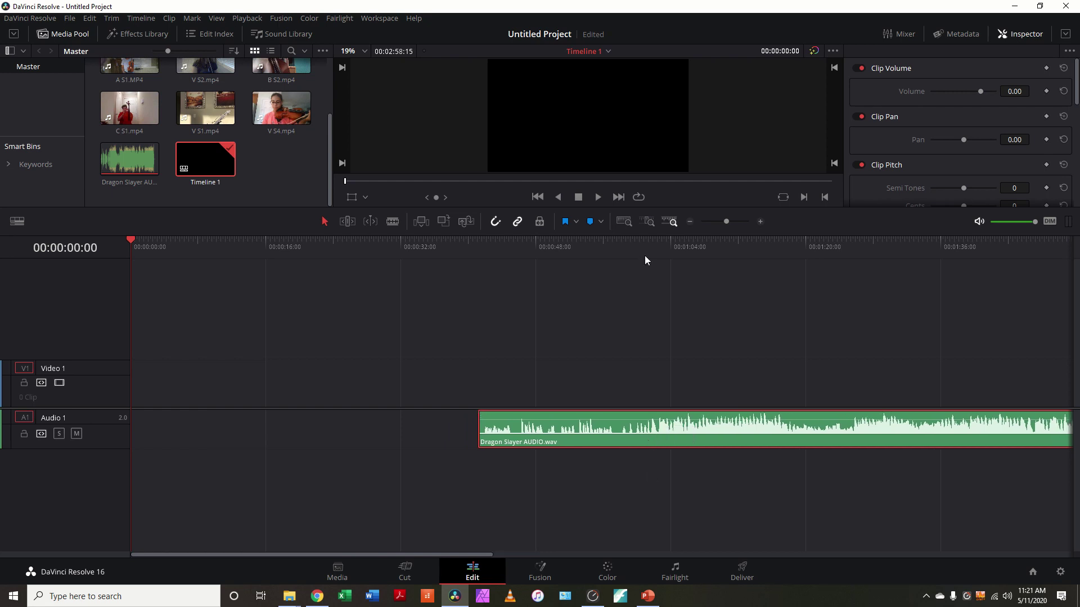
{"action": "left_click_drag", "start_coordinate": [654, 244], "coordinate": [642, 243]}
{"action": "key", "text": "space"}
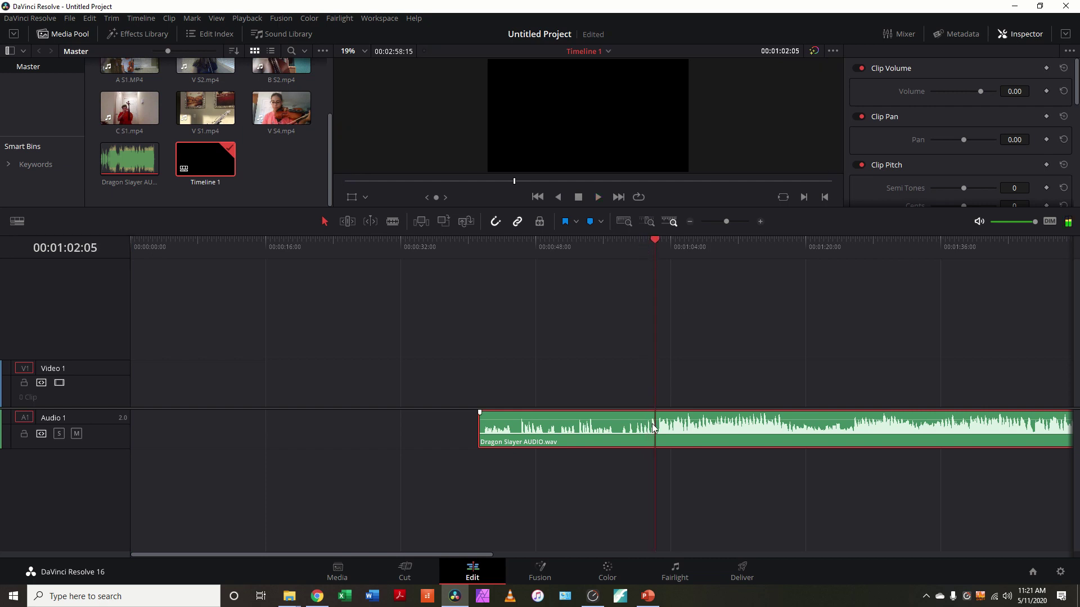
{"action": "left_click", "coordinate": [653, 237]}
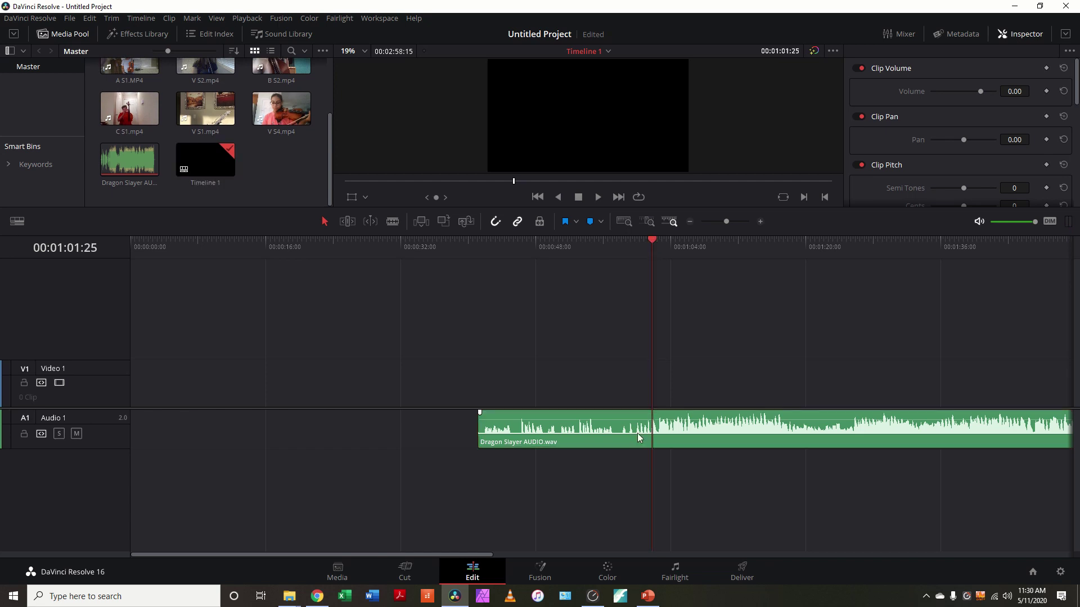
Align the loud entrance in the audio clip's waveform exactly with 00:01:00:00 on the timeline
{"action": "scroll", "coordinate": [637, 433], "scroll_direction": "up", "scroll_amount": 3}
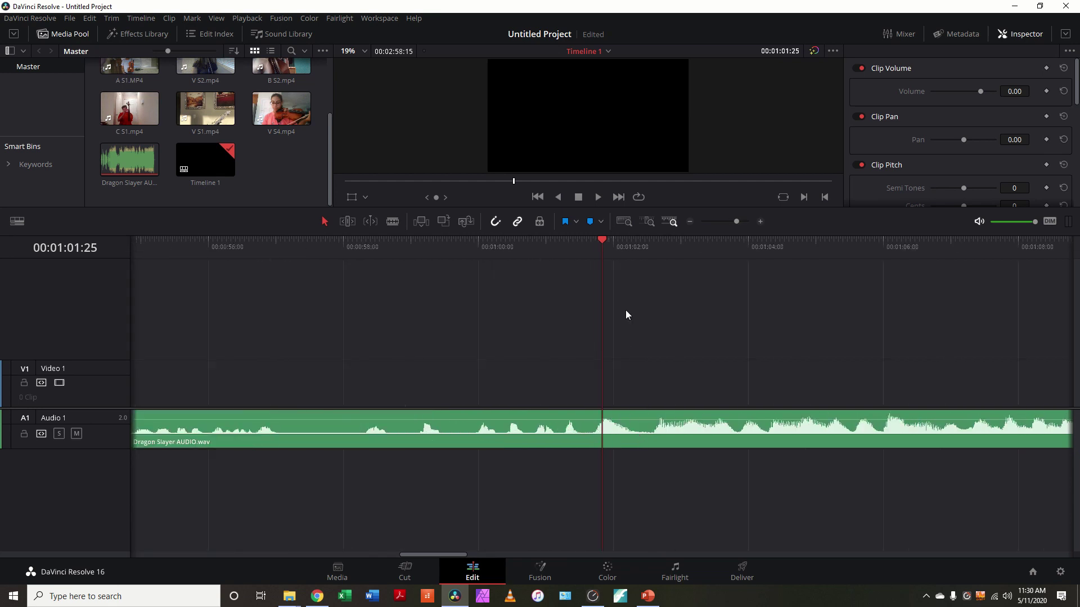
{"action": "left_click", "coordinate": [478, 241]}
{"action": "left_click_drag", "start_coordinate": [596, 434], "coordinate": [479, 440]}
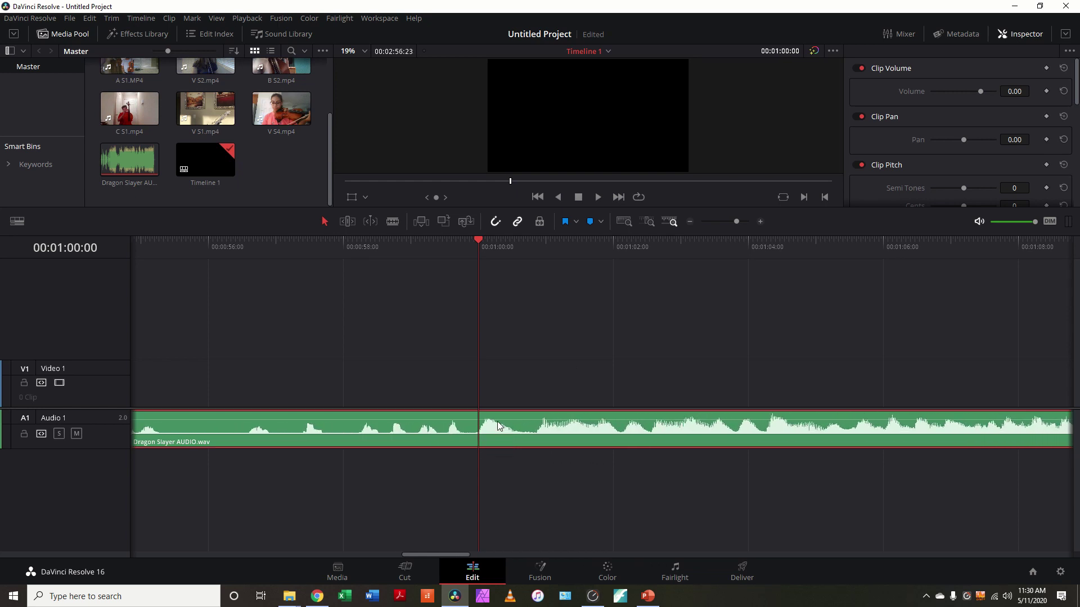
Add a blue marker to the audio clip at 00:01:00:00 and move the playhead off it
{"action": "left_click", "coordinate": [600, 223]}
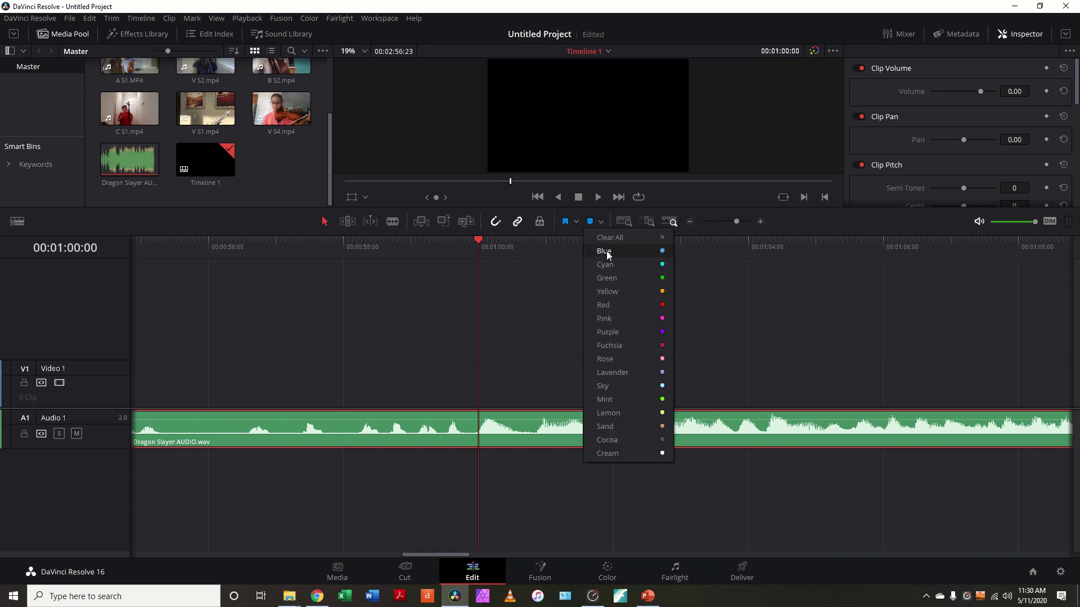
{"action": "left_click", "coordinate": [606, 251]}
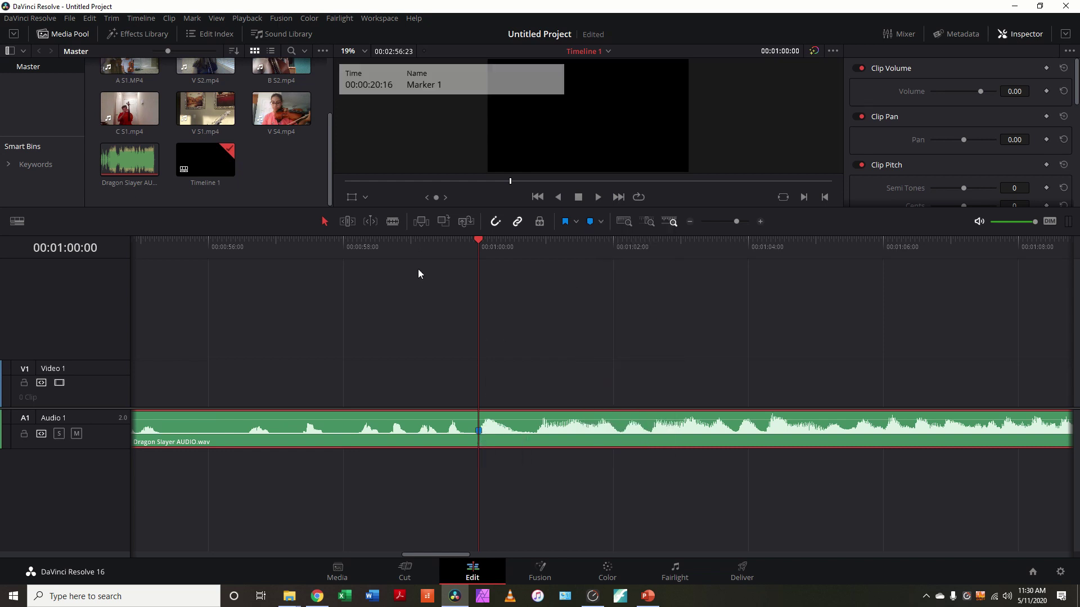
{"action": "left_click", "coordinate": [418, 243]}
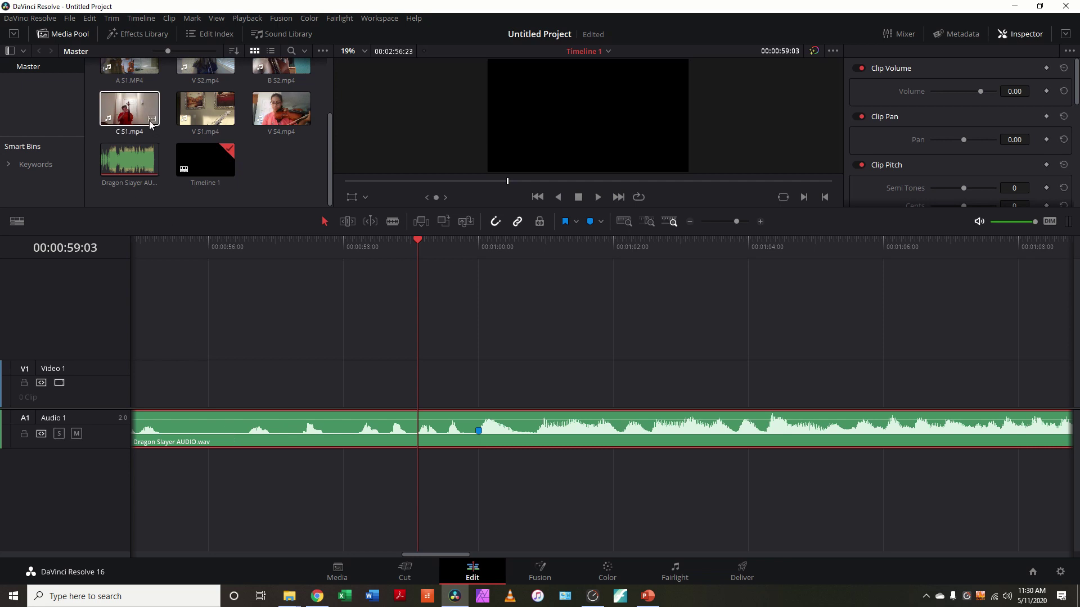
Add a second stereo audio track and move it above the track holding the Dragon Slayer audio
{"action": "right_click", "coordinate": [60, 470]}
{"action": "mouse_move", "coordinate": [89, 474]}
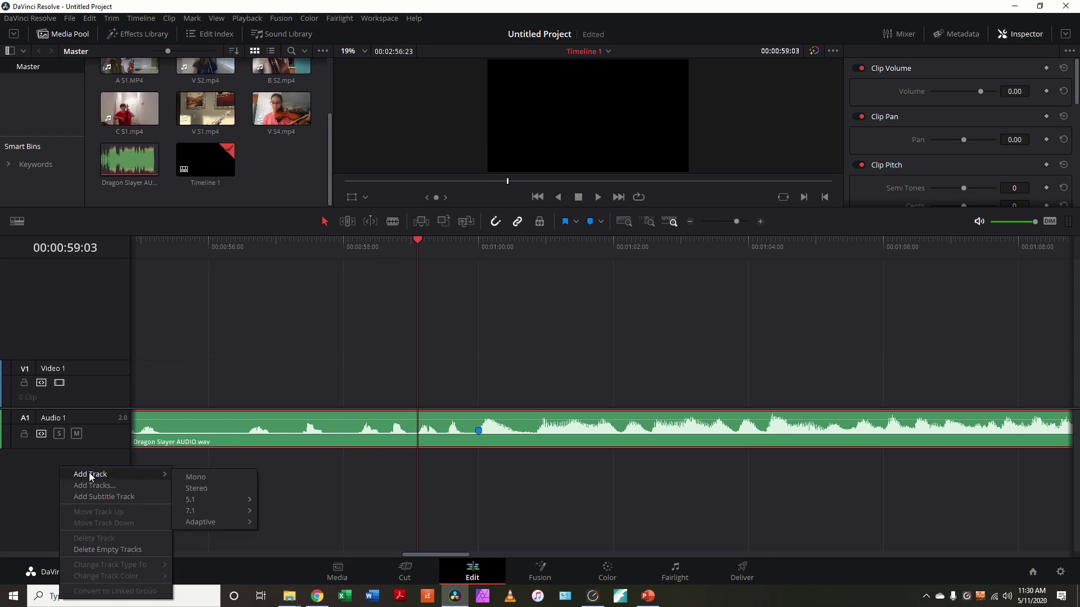
{"action": "left_click", "coordinate": [211, 489]}
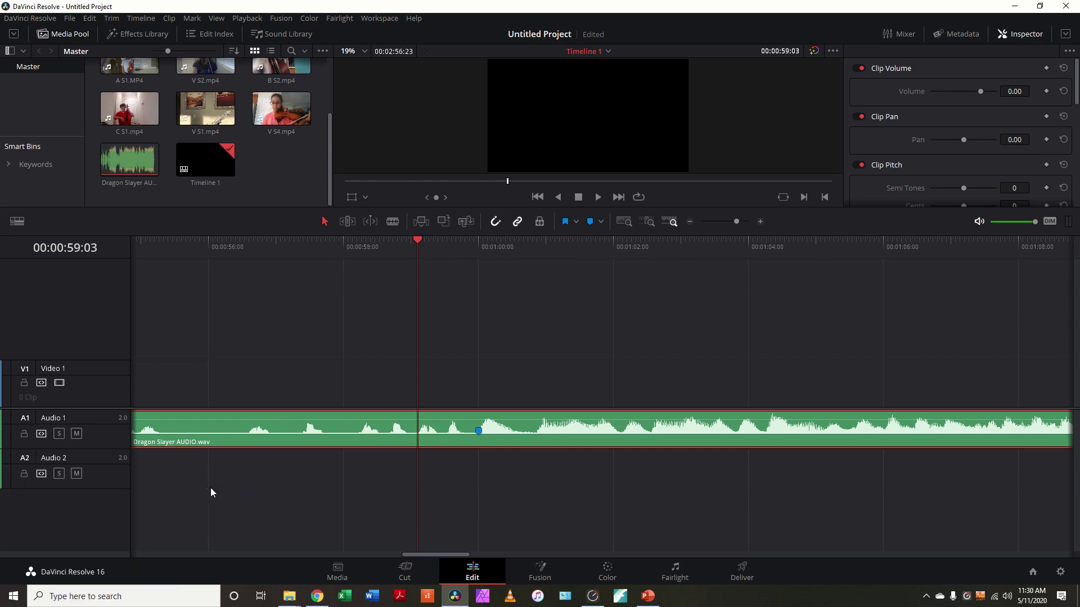
{"action": "left_click", "coordinate": [87, 460]}
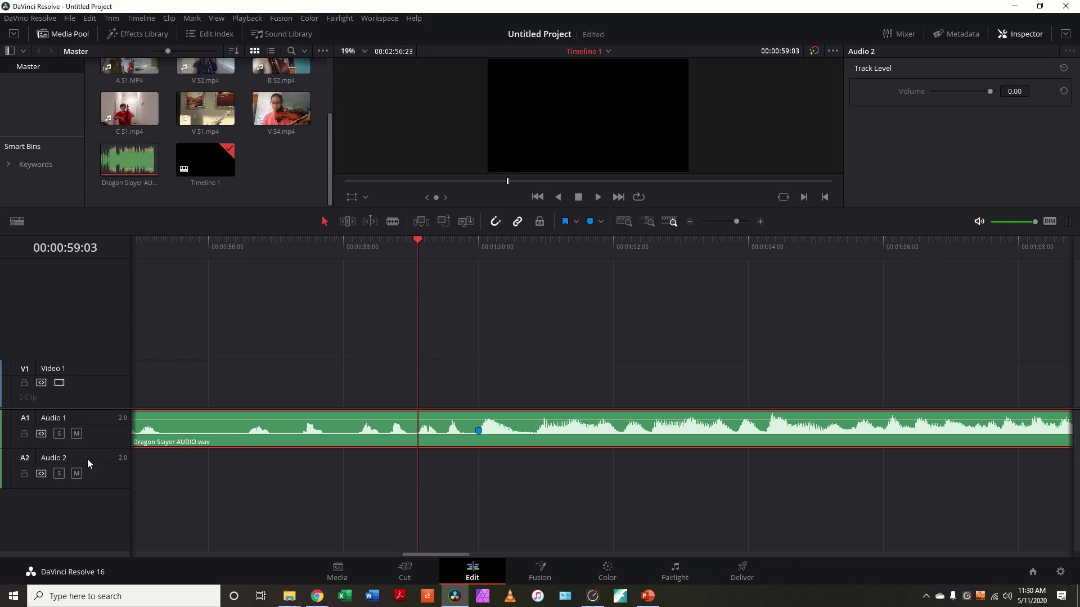
{"action": "right_click", "coordinate": [87, 462]}
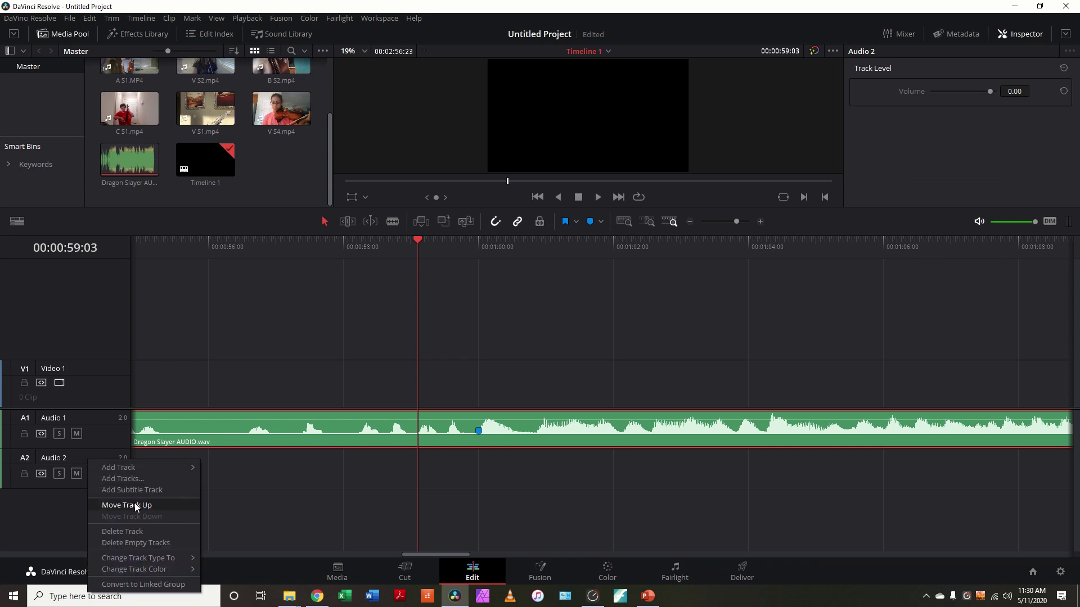
{"action": "left_click", "coordinate": [134, 504]}
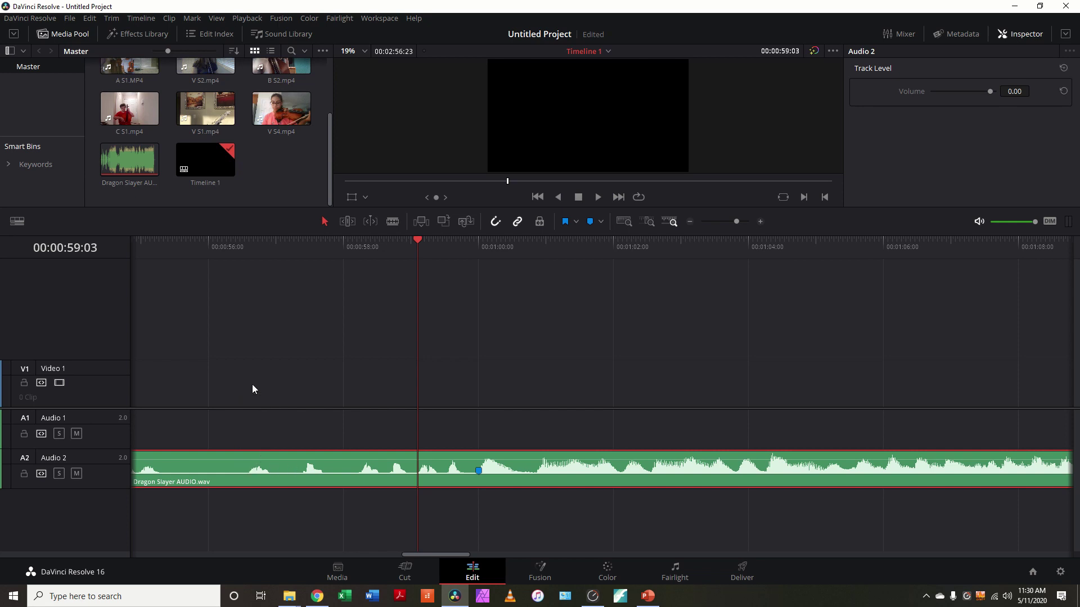
Find V S1.mp4 in the media pool and place it on the Video 1 and Audio 1 tracks
{"action": "scroll", "coordinate": [168, 146], "scroll_direction": "up", "scroll_amount": 3}
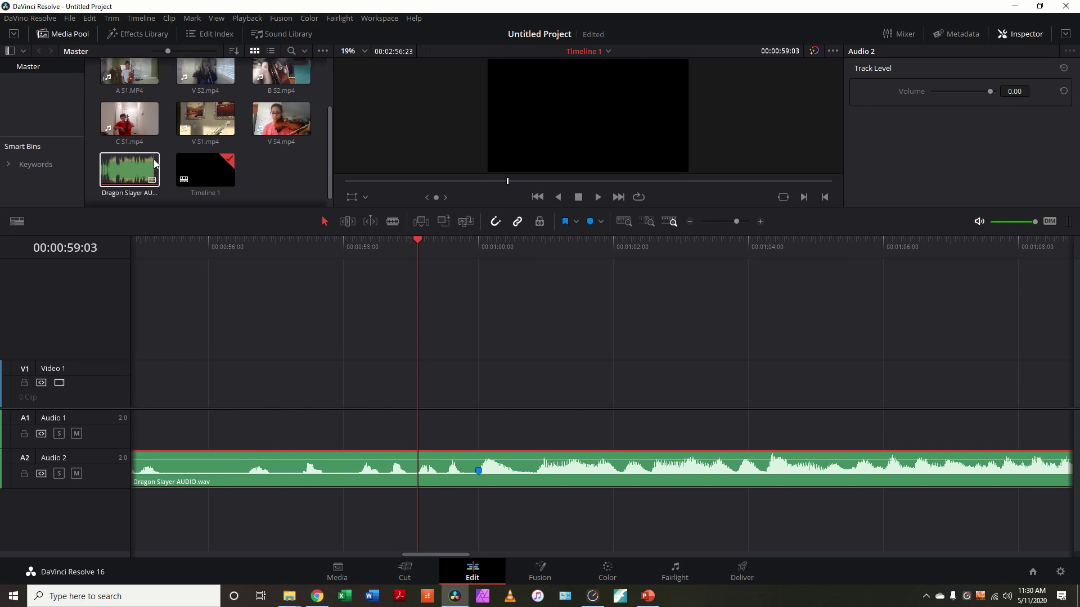
{"action": "scroll", "coordinate": [167, 144], "scroll_direction": "down", "scroll_amount": 1}
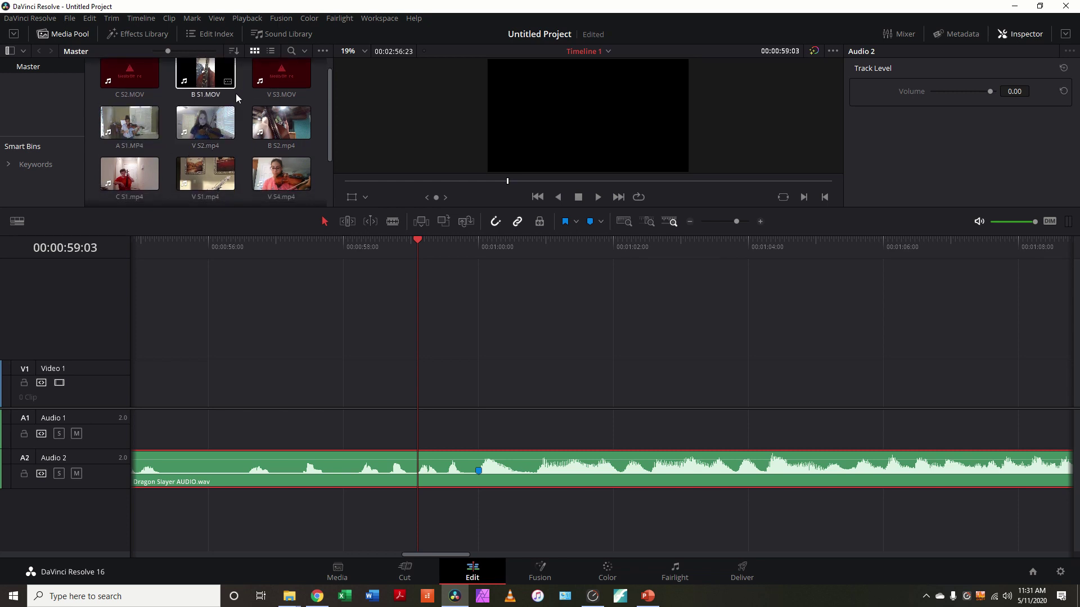
{"action": "scroll", "coordinate": [235, 93], "scroll_direction": "down", "scroll_amount": 3}
{"action": "scroll", "coordinate": [232, 99], "scroll_direction": "down", "scroll_amount": 2}
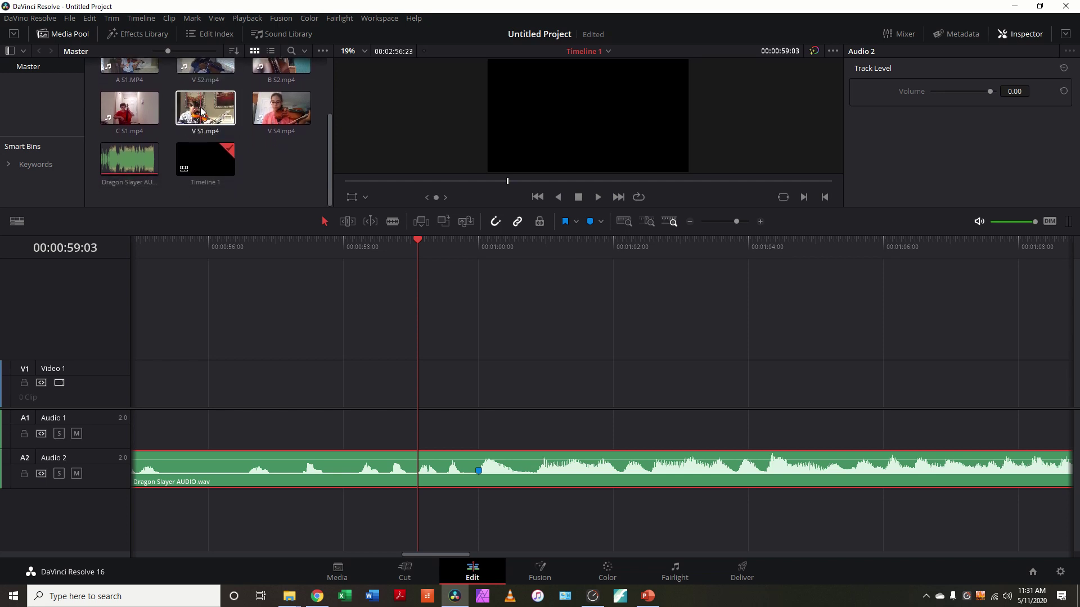
{"action": "left_click_drag", "start_coordinate": [202, 111], "coordinate": [145, 392]}
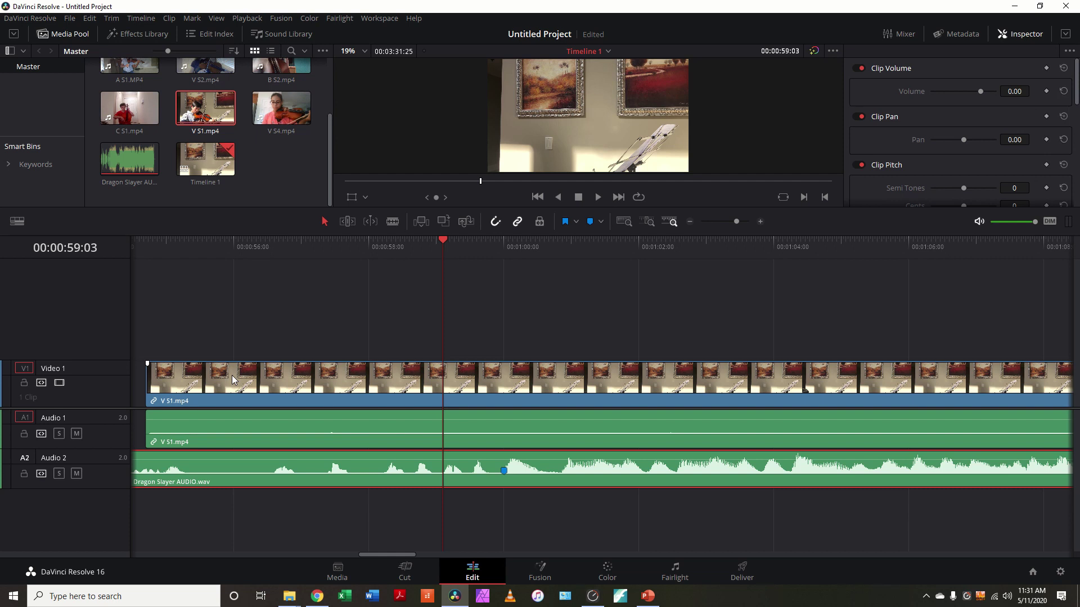
Shift the V S1.mp4 clip left so its violin entrance roughly meets the blue marker
{"action": "scroll", "coordinate": [231, 375], "scroll_direction": "down", "scroll_amount": 6}
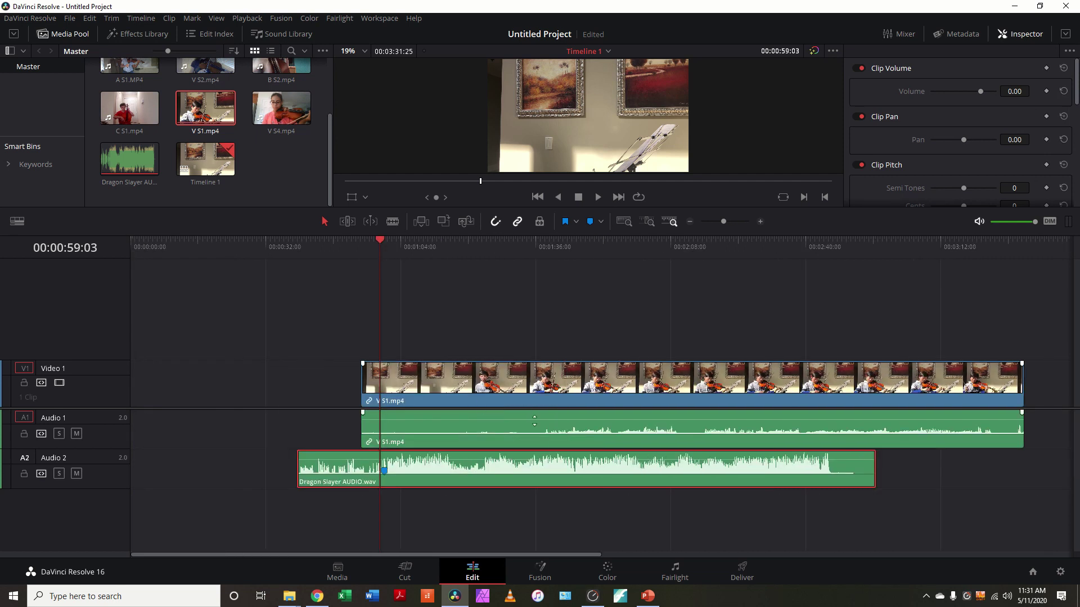
{"action": "left_click_drag", "start_coordinate": [544, 433], "coordinate": [379, 426]}
{"action": "scroll", "coordinate": [91, 393], "scroll_direction": "down", "scroll_amount": 3}
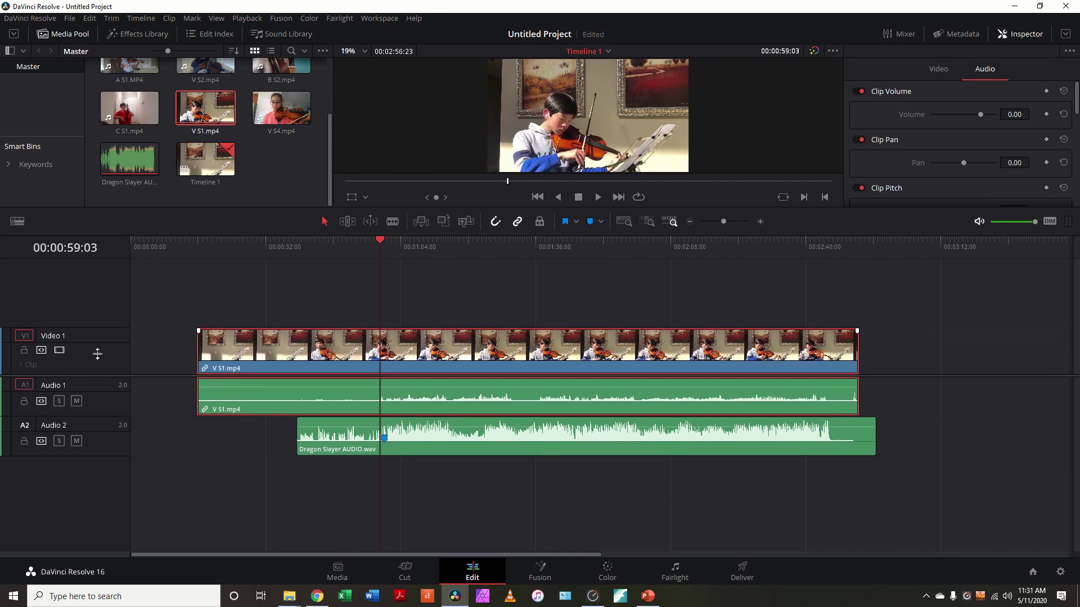
Enlarge the height of both audio tracks and align the violin entrance of V S1.mp4 with the blue marker at 00:01:00:00
{"action": "left_click_drag", "start_coordinate": [93, 359], "coordinate": [85, 423]}
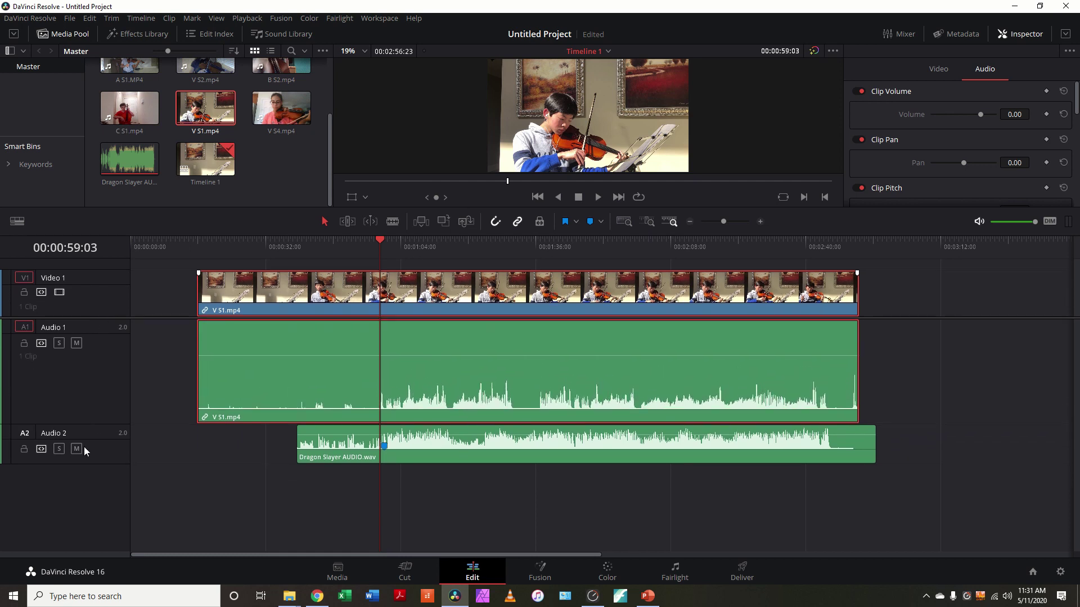
{"action": "left_click_drag", "start_coordinate": [89, 460], "coordinate": [87, 494]}
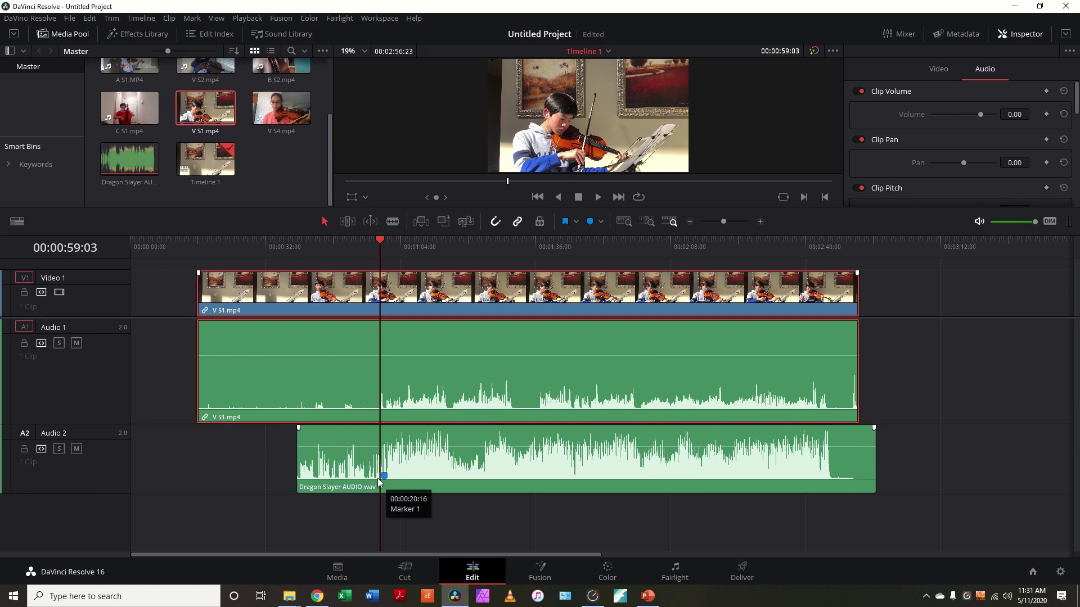
{"action": "scroll", "coordinate": [376, 461], "scroll_direction": "up", "scroll_amount": 3}
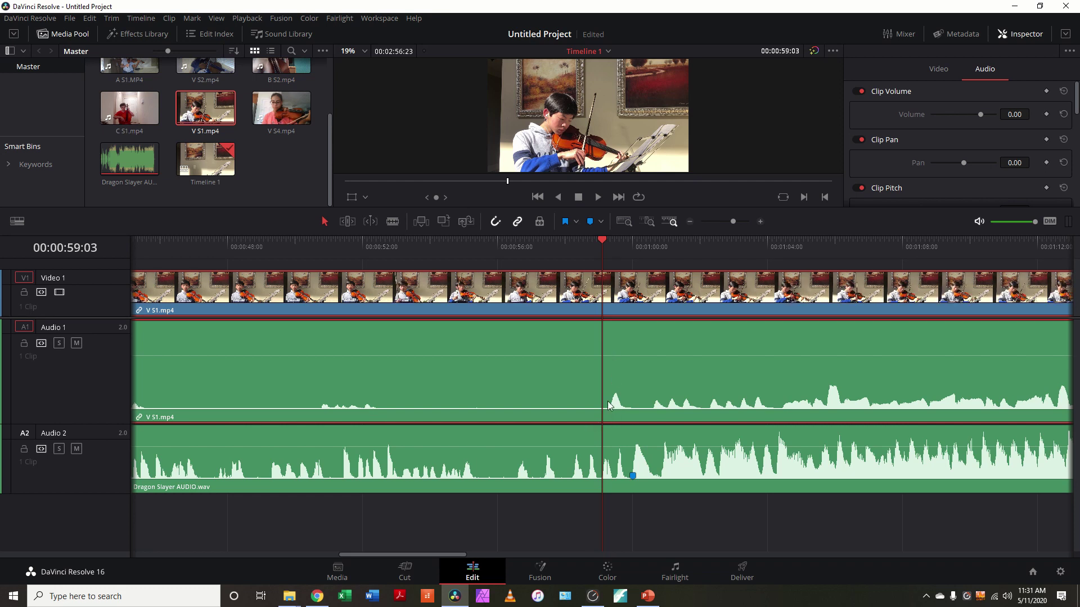
{"action": "left_click_drag", "start_coordinate": [610, 407], "coordinate": [632, 415]}
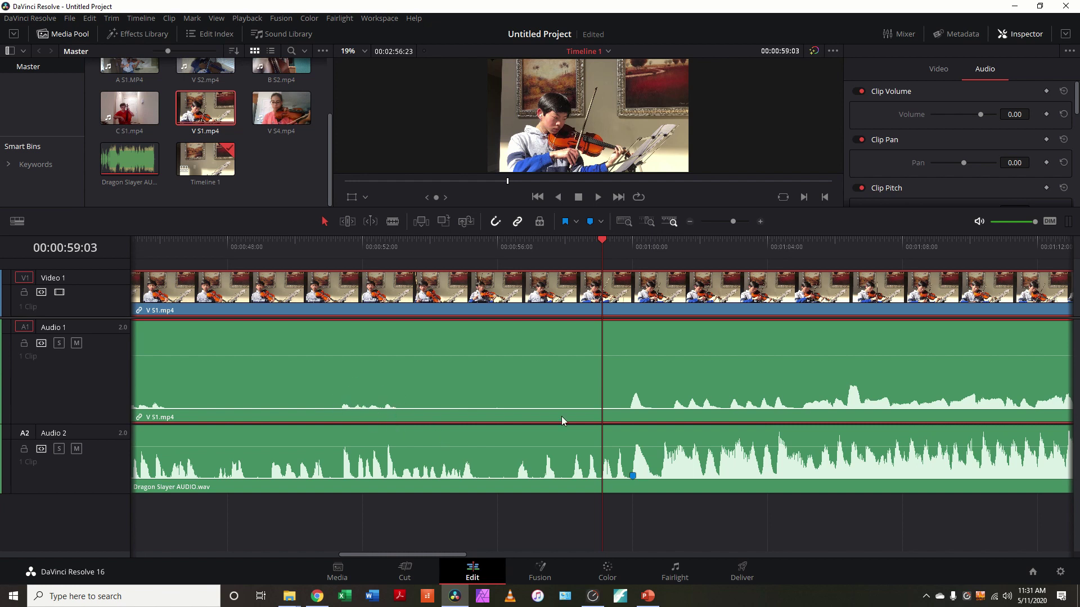
{"action": "left_click", "coordinate": [633, 242]}
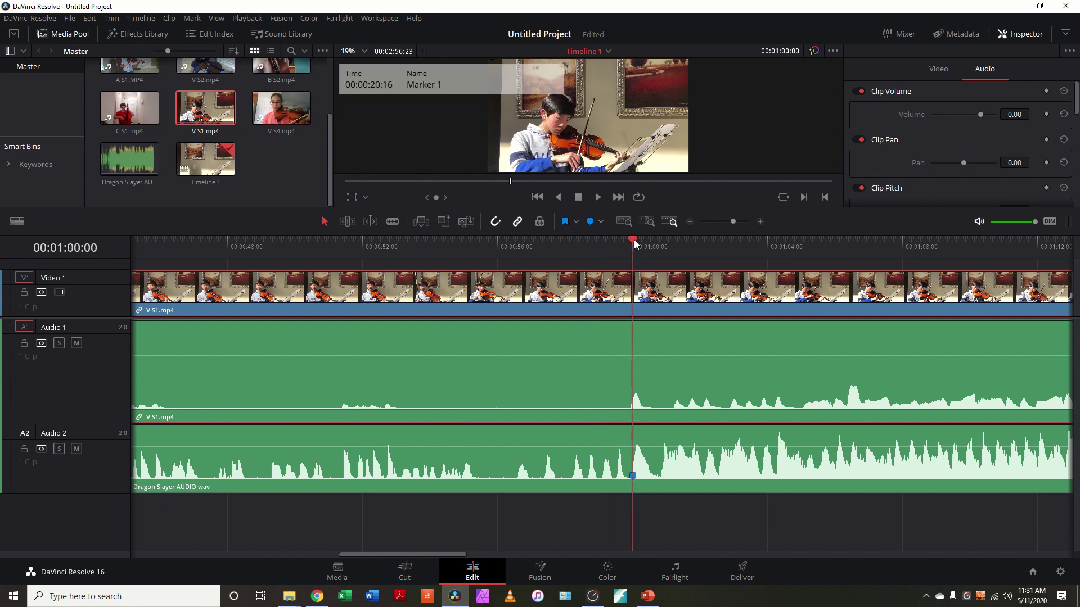
Fine-tune V S1.mp4 by shifting it slightly right so the start of its violin entrance meets the playhead at 00:01:00:00
{"action": "key", "text": "ctrl+equal"}
{"action": "key", "text": "ctrl+equal"}
{"action": "key", "text": "ctrl+equal"}
{"action": "key", "text": "ctrl+equal"}
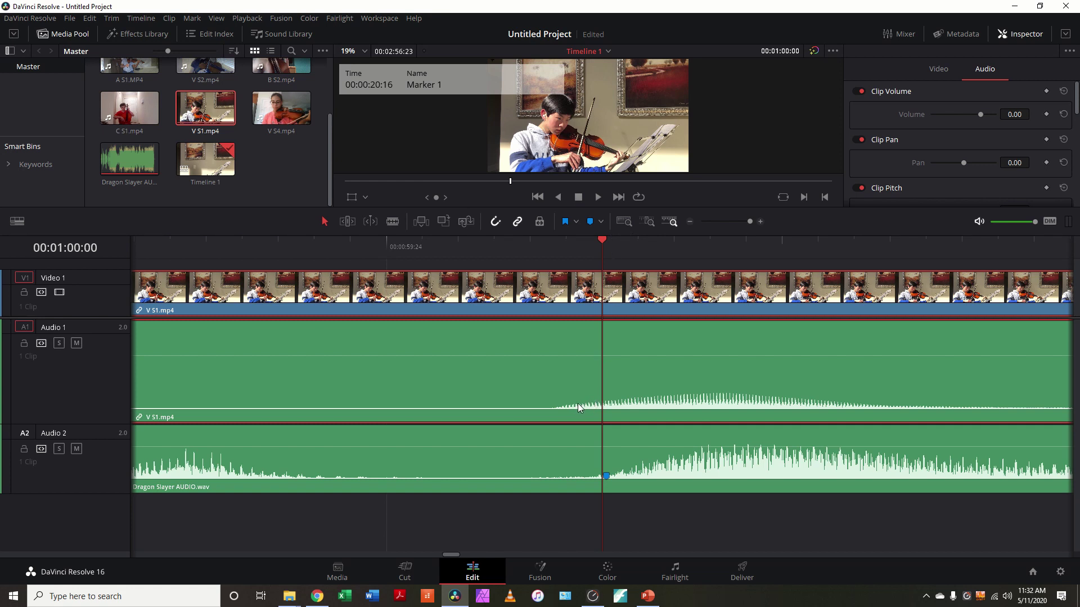
{"action": "left_click_drag", "start_coordinate": [590, 404], "coordinate": [620, 402]}
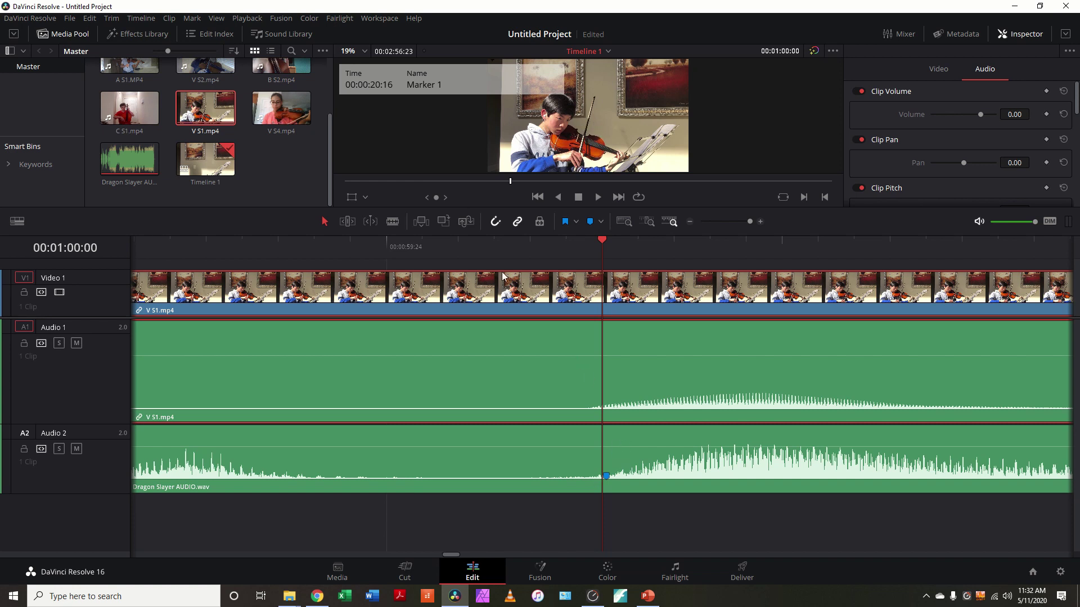
Enlarge the viewer area above the timeline and mute the Audio 1 track holding the V S1.mp4 sound
{"action": "scroll", "coordinate": [491, 265], "scroll_direction": "down", "scroll_amount": 5}
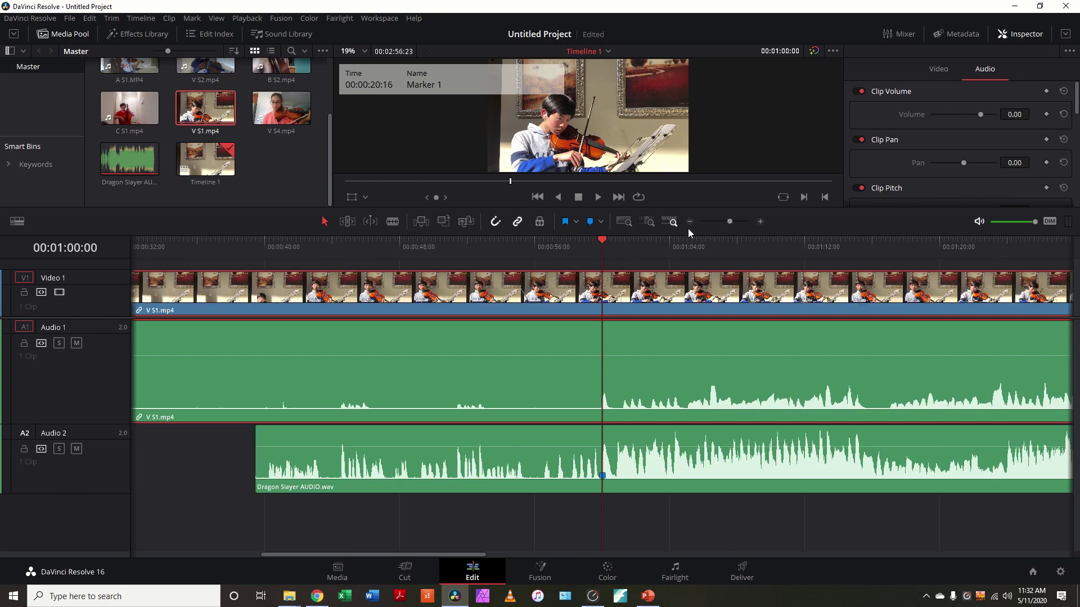
{"action": "left_click", "coordinate": [585, 241]}
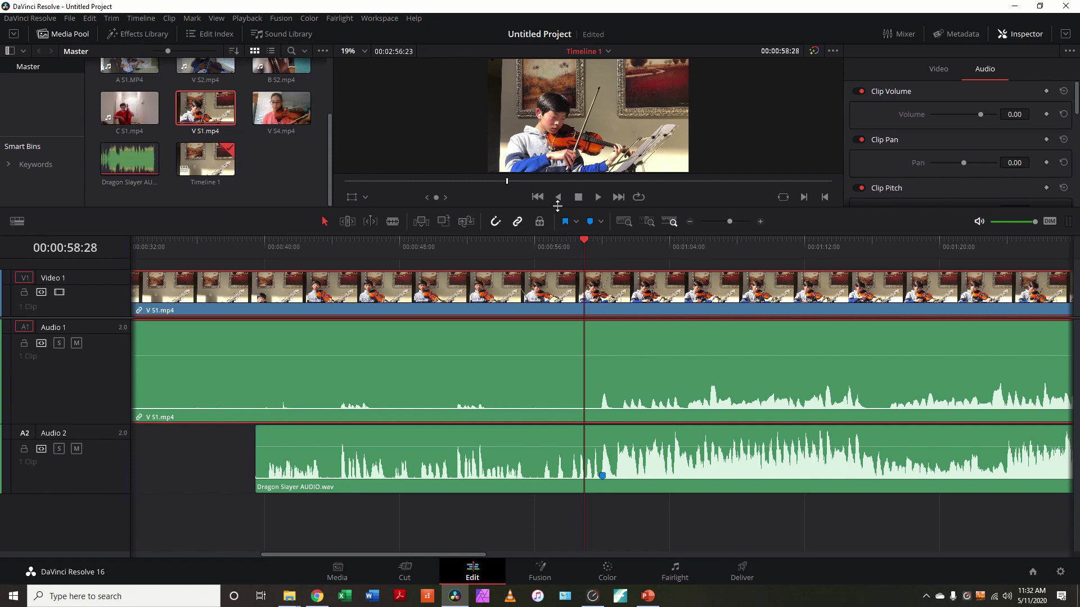
{"action": "left_click_drag", "start_coordinate": [557, 205], "coordinate": [551, 253]}
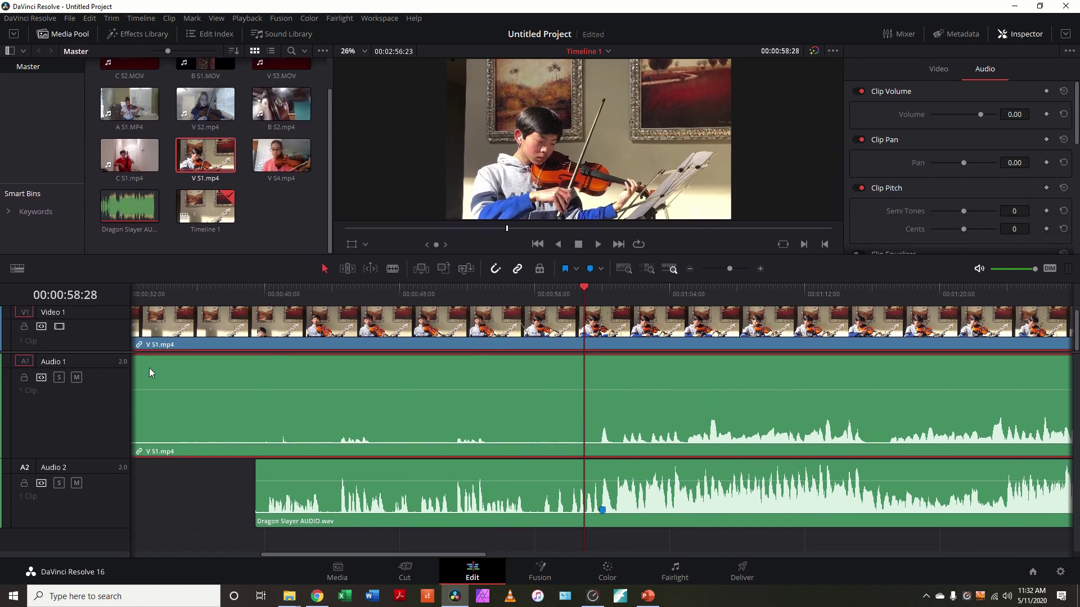
{"action": "left_click", "coordinate": [77, 378]}
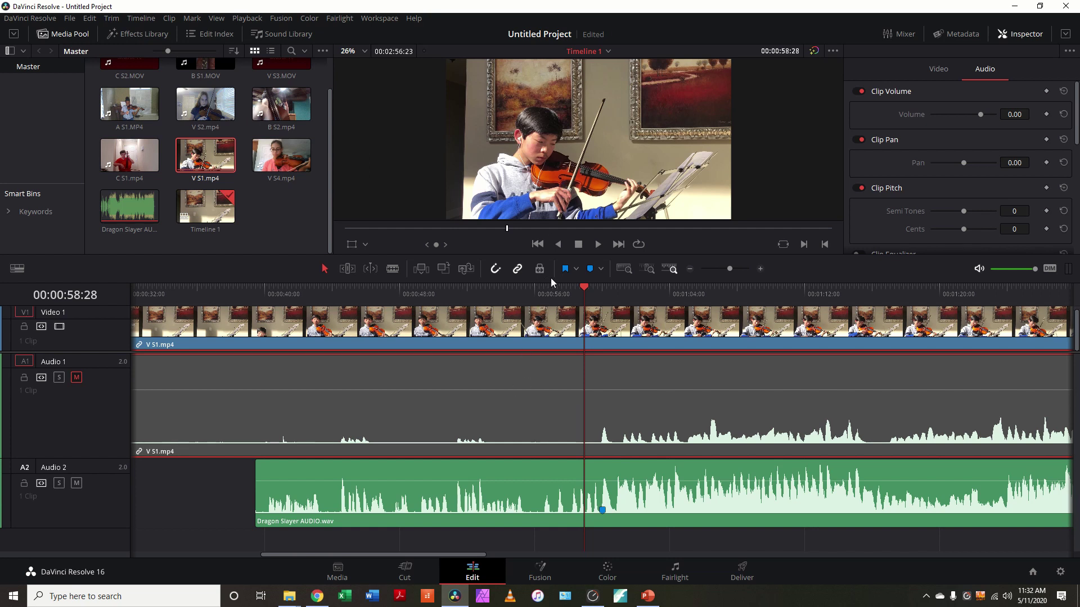
Play the timeline from about 00:00:57:10 past the blue marker to check V S1.mp4's sync with the master audio
{"action": "left_click", "coordinate": [557, 299]}
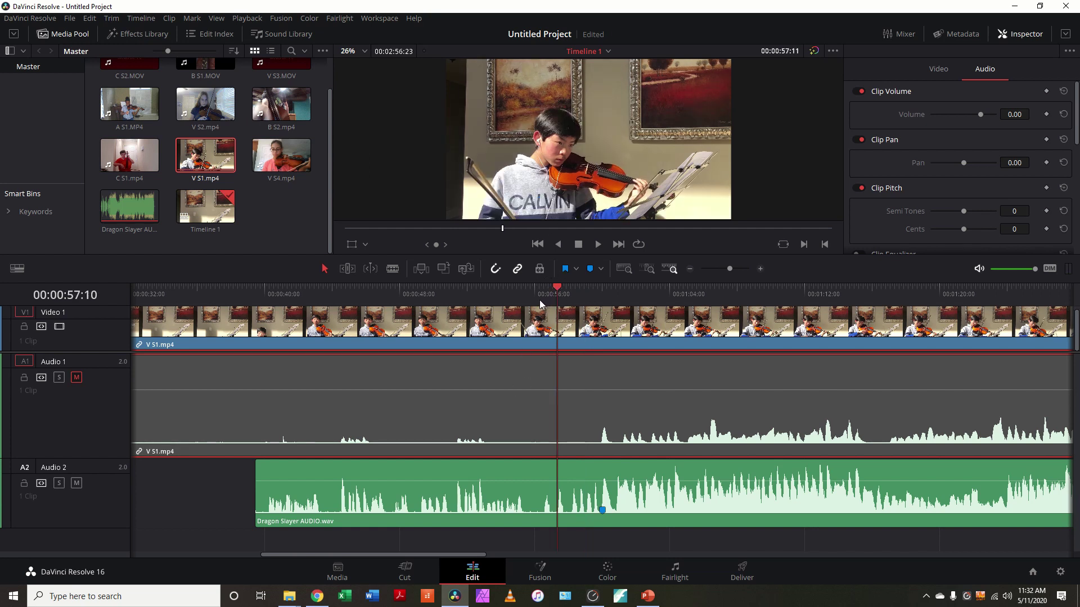
{"action": "key", "text": "space"}
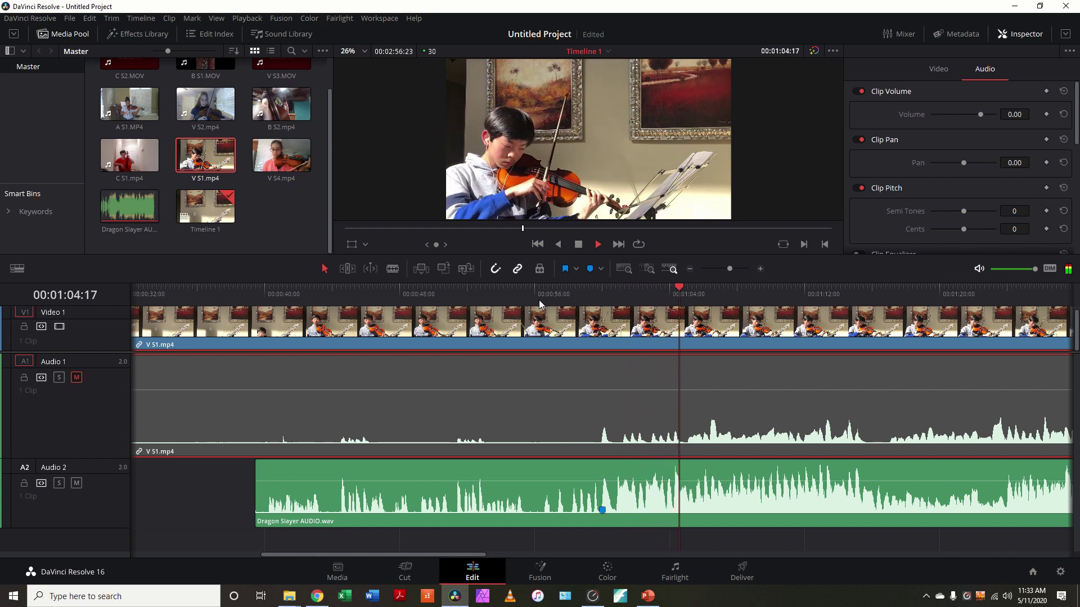
{"action": "key", "text": "space"}
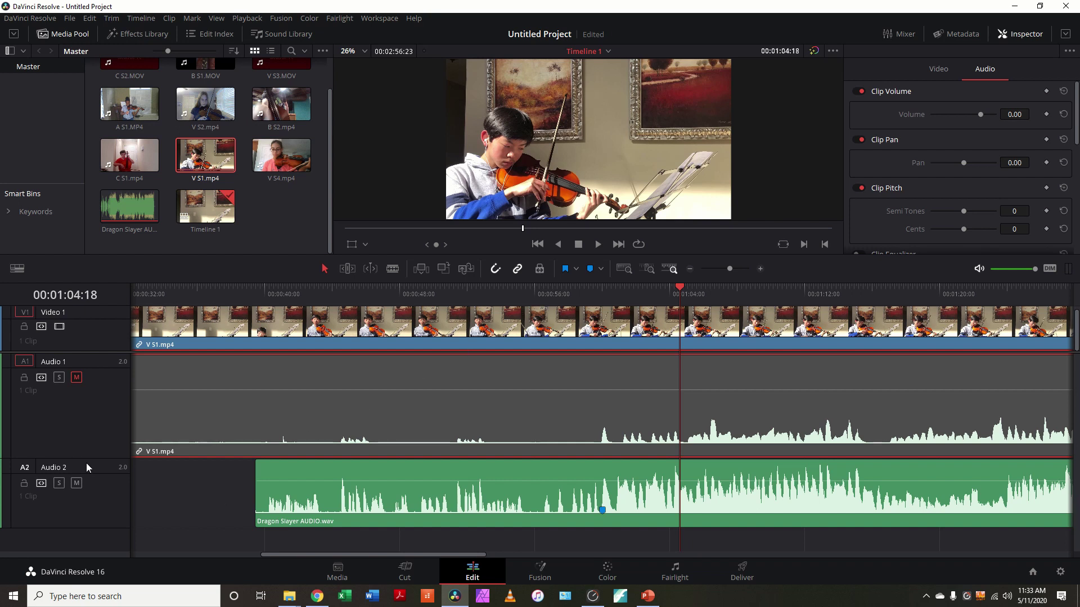
Reduce the Audio 1 track height, then unlink V S1.mp4's video from its audio and delete the audio clip
{"action": "left_click_drag", "start_coordinate": [87, 458], "coordinate": [105, 429]}
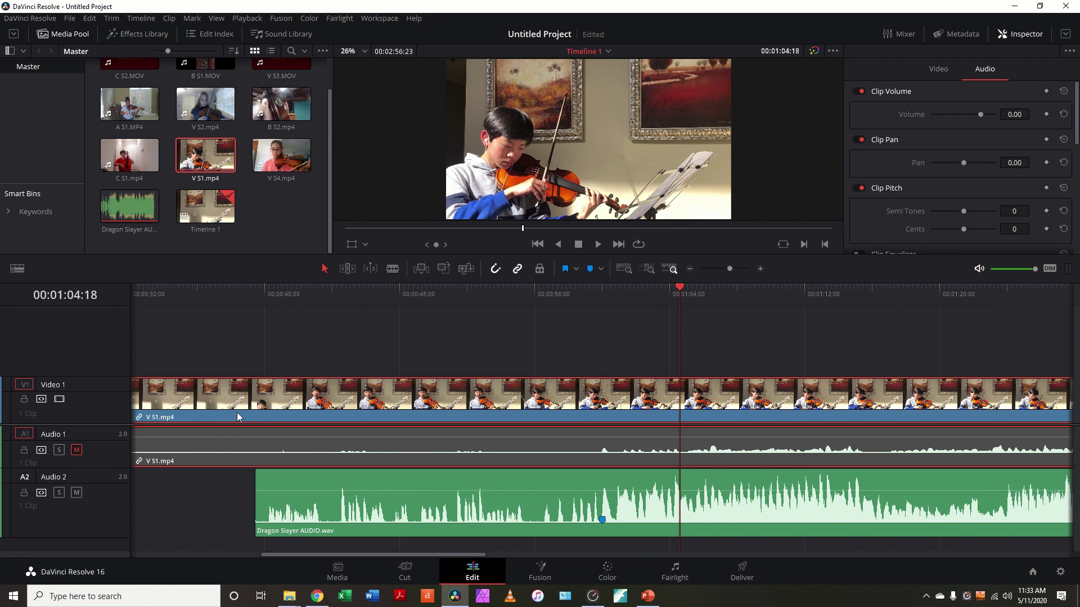
{"action": "right_click", "coordinate": [288, 400]}
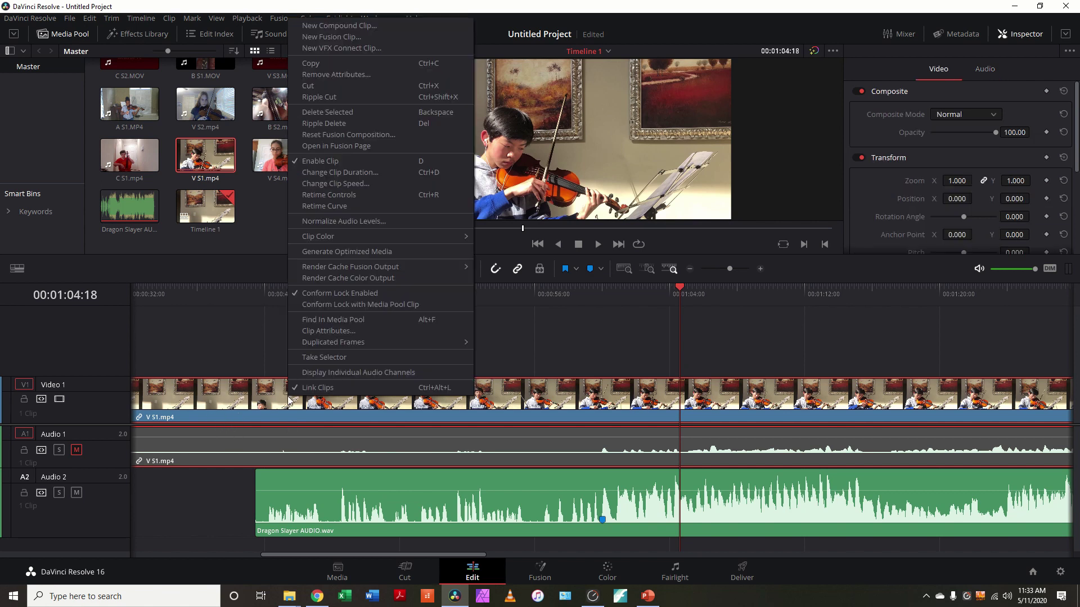
{"action": "left_click", "coordinate": [322, 392]}
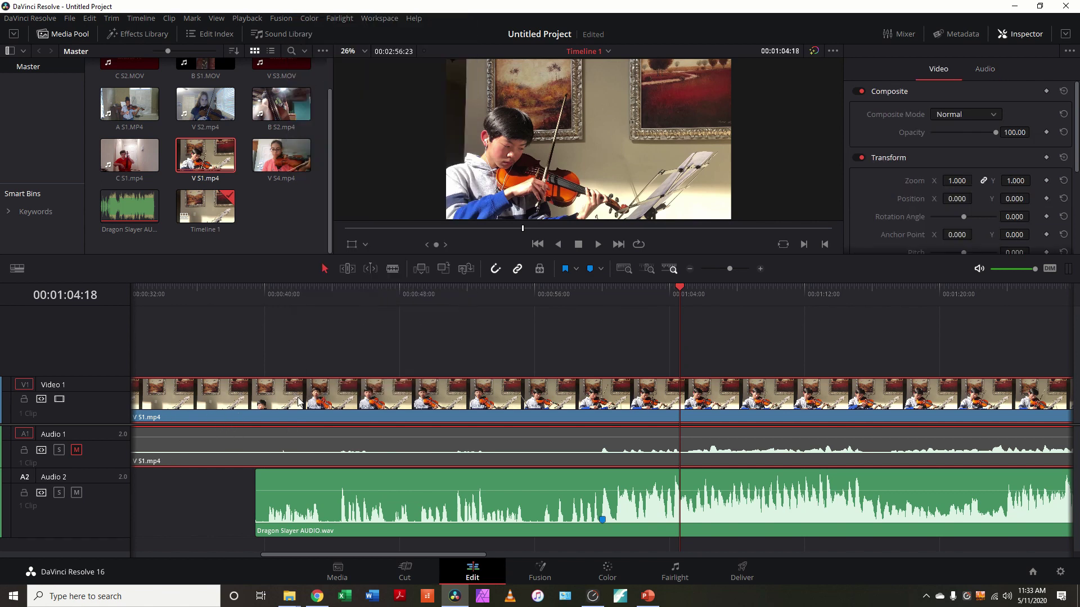
{"action": "left_click", "coordinate": [247, 448]}
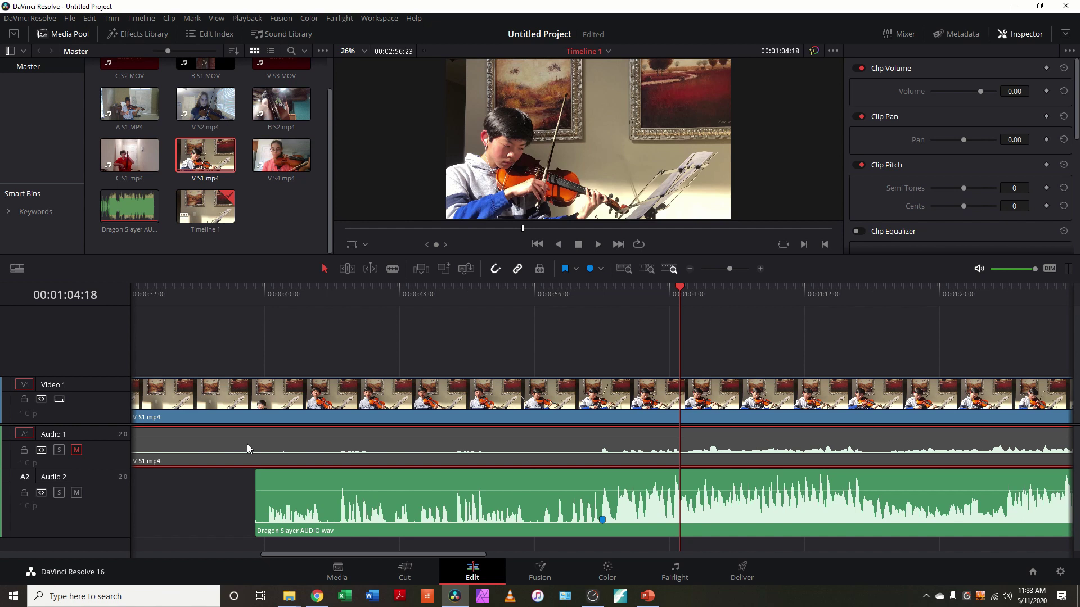
{"action": "key", "text": "Delete"}
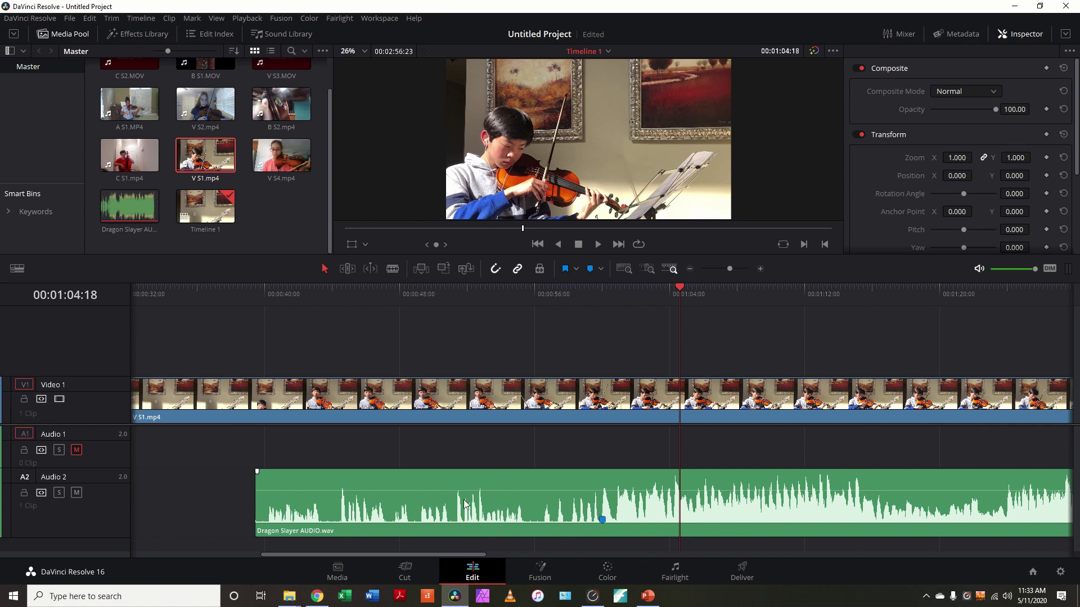
Re-enable the Video 1 track holding V S1.mp4
{"action": "scroll", "coordinate": [285, 212], "scroll_direction": "up", "scroll_amount": 1}
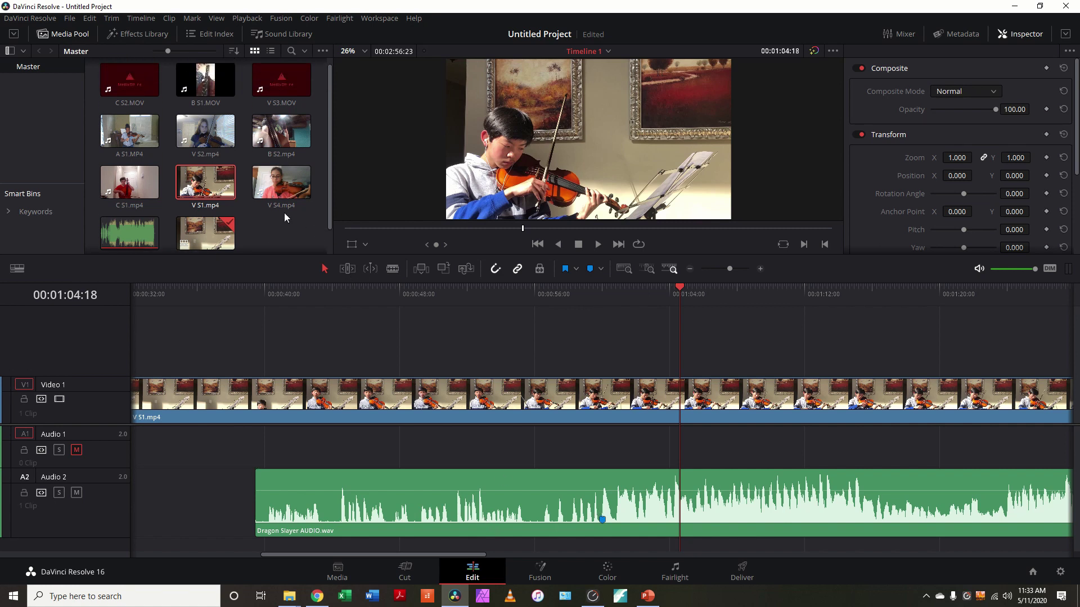
{"action": "scroll", "coordinate": [285, 213], "scroll_direction": "down", "scroll_amount": 1}
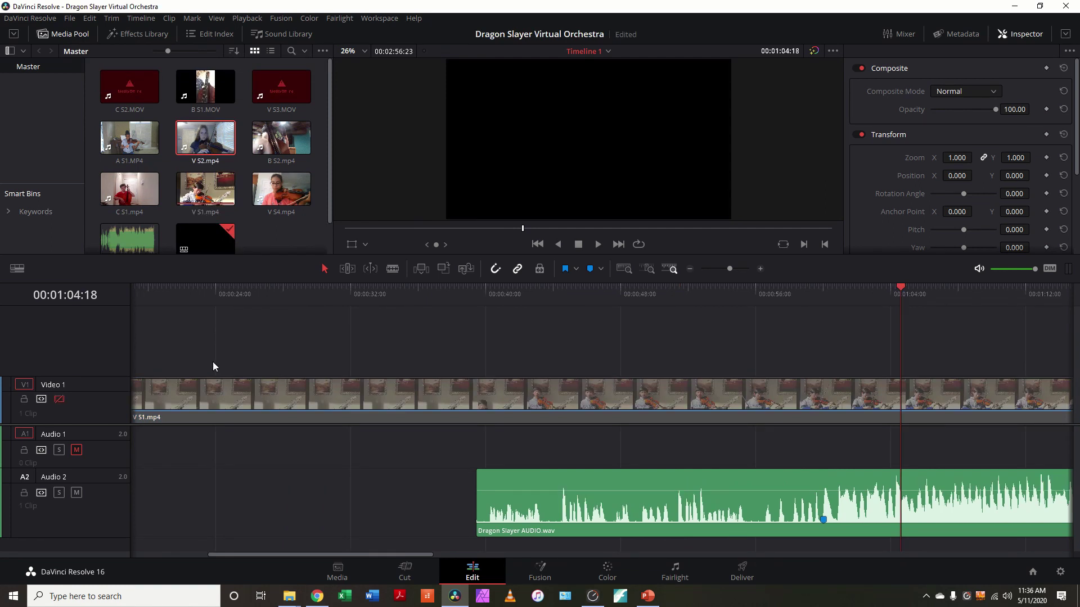
{"action": "left_click", "coordinate": [59, 399]}
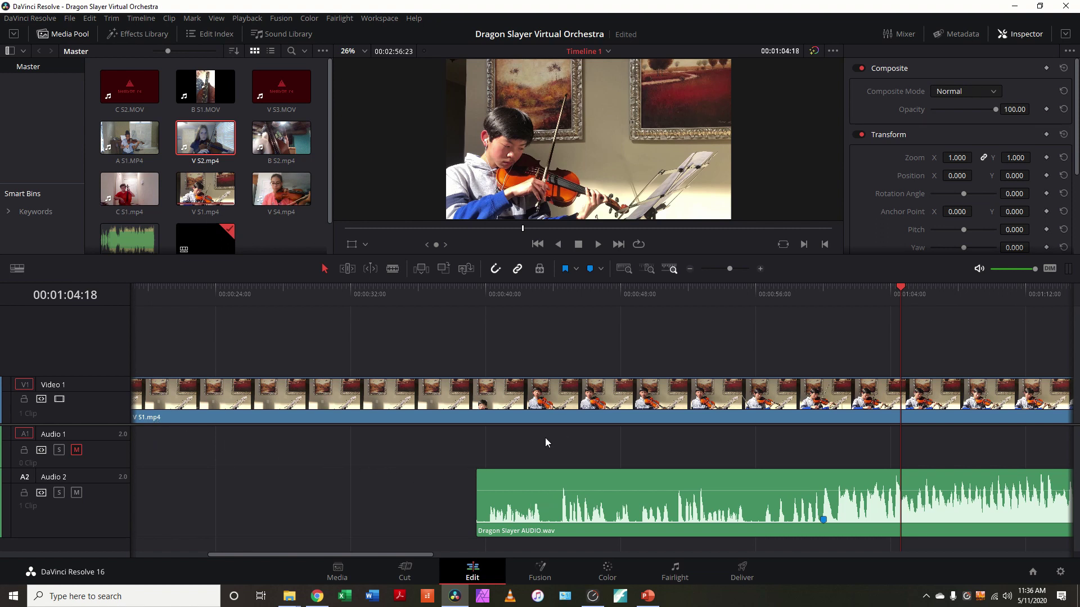
Add a second video track and move it below the track holding V S1.mp4
{"action": "right_click", "coordinate": [89, 346]}
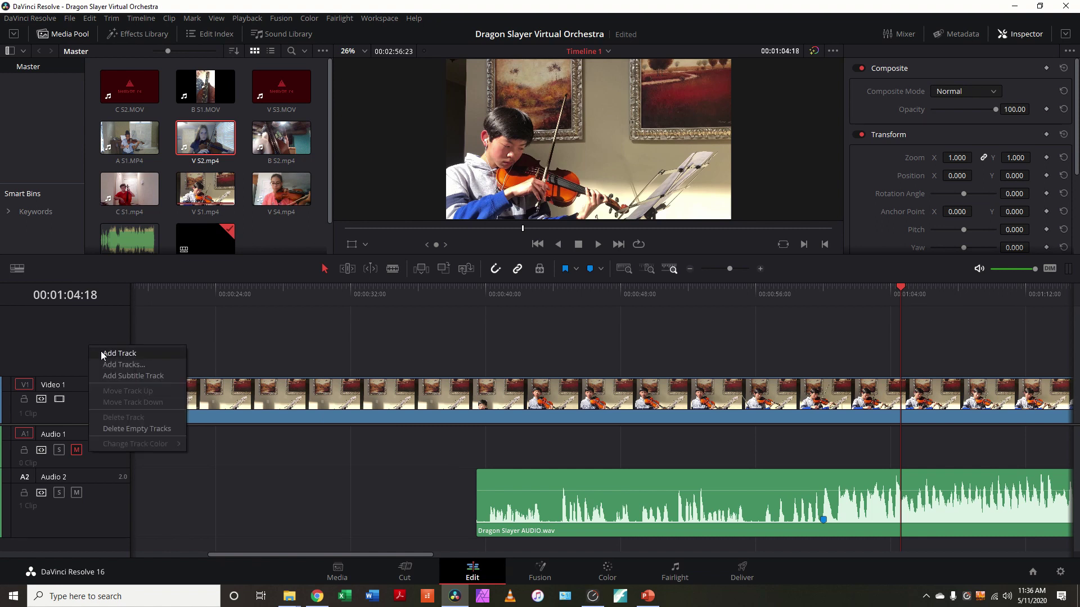
{"action": "left_click", "coordinate": [102, 354]}
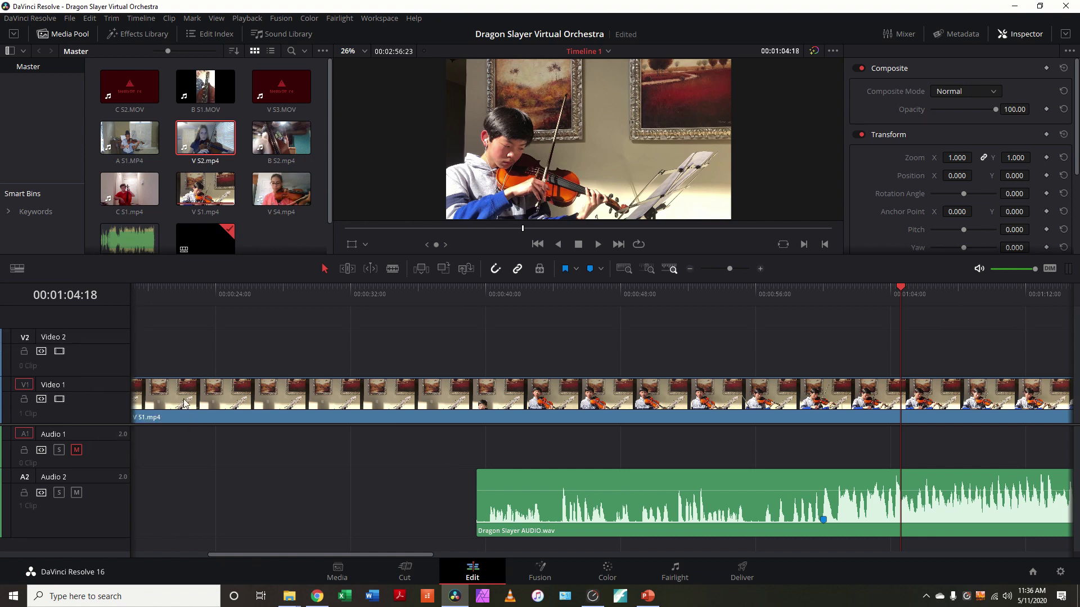
{"action": "right_click", "coordinate": [76, 340]}
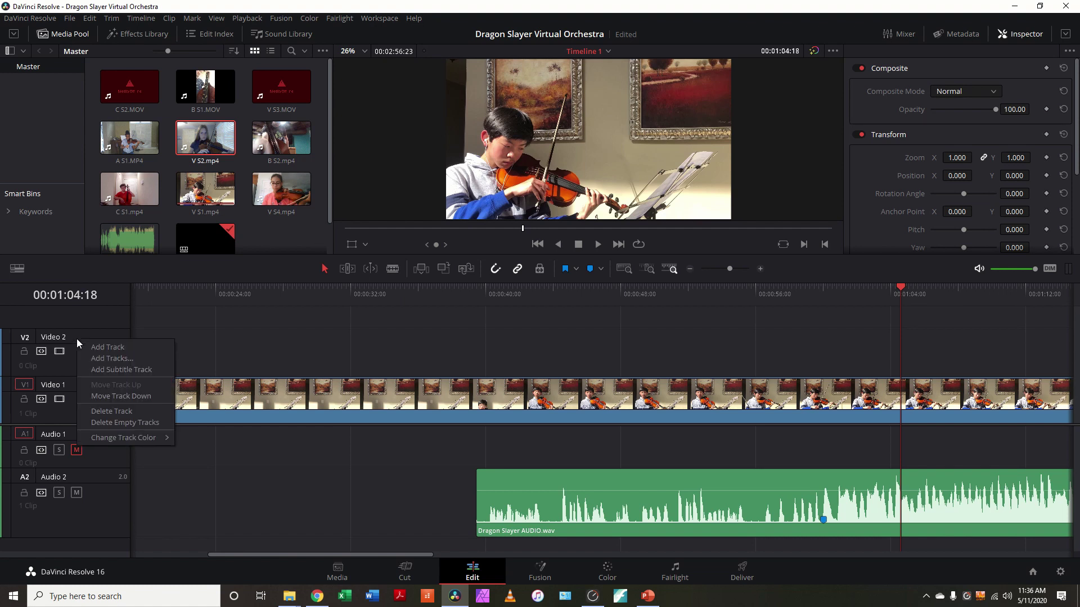
{"action": "left_click", "coordinate": [116, 396]}
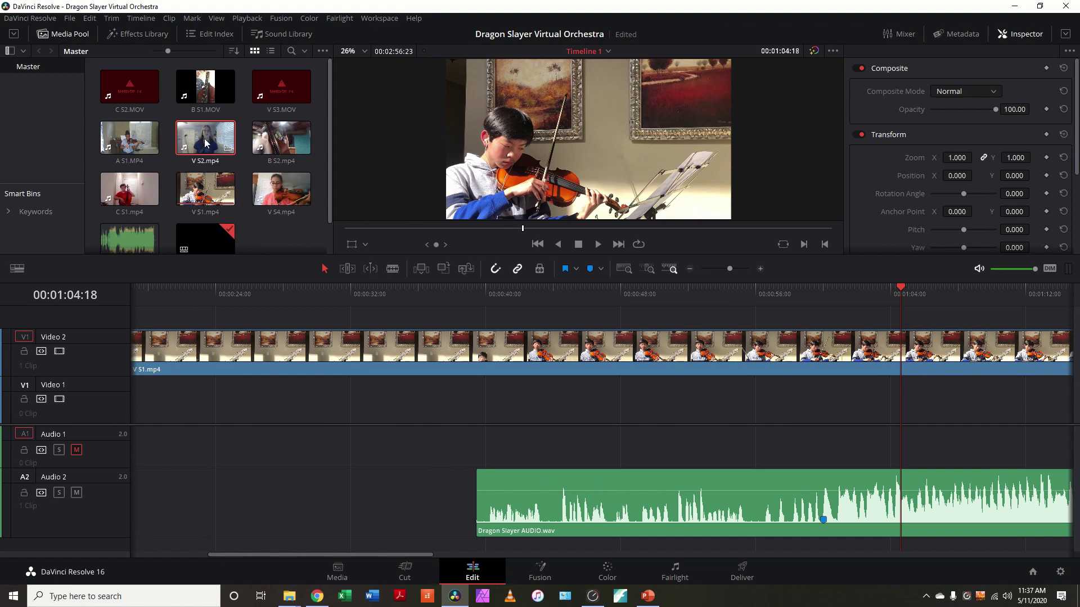
Place V S2.mp4 on the Video 1 and Audio 1 tracks and disable the Video 2 track holding V S1.mp4
{"action": "left_click_drag", "start_coordinate": [205, 143], "coordinate": [506, 424]}
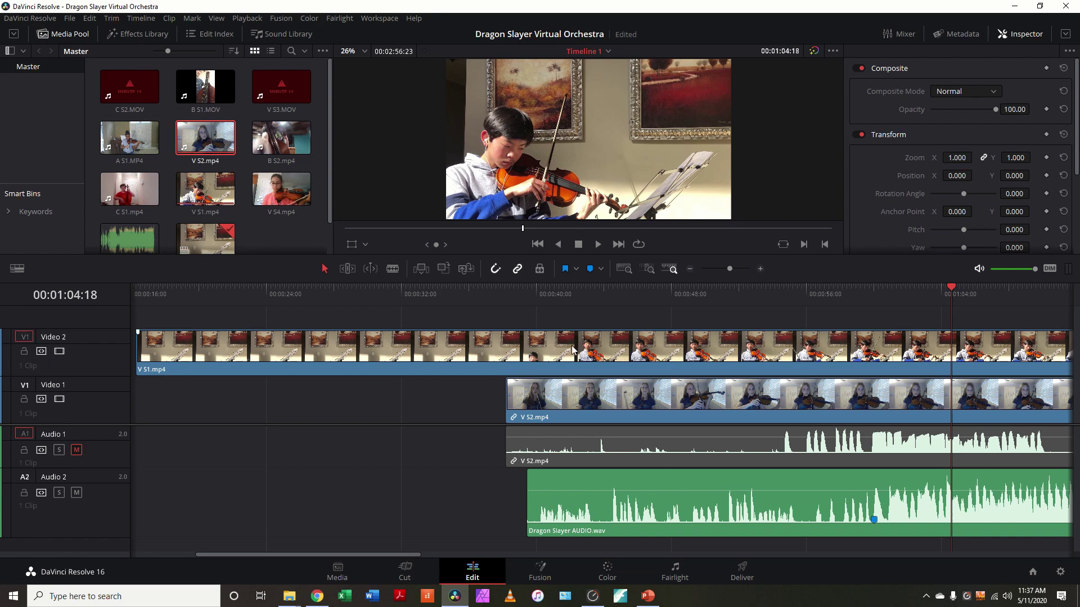
{"action": "left_click", "coordinate": [59, 352]}
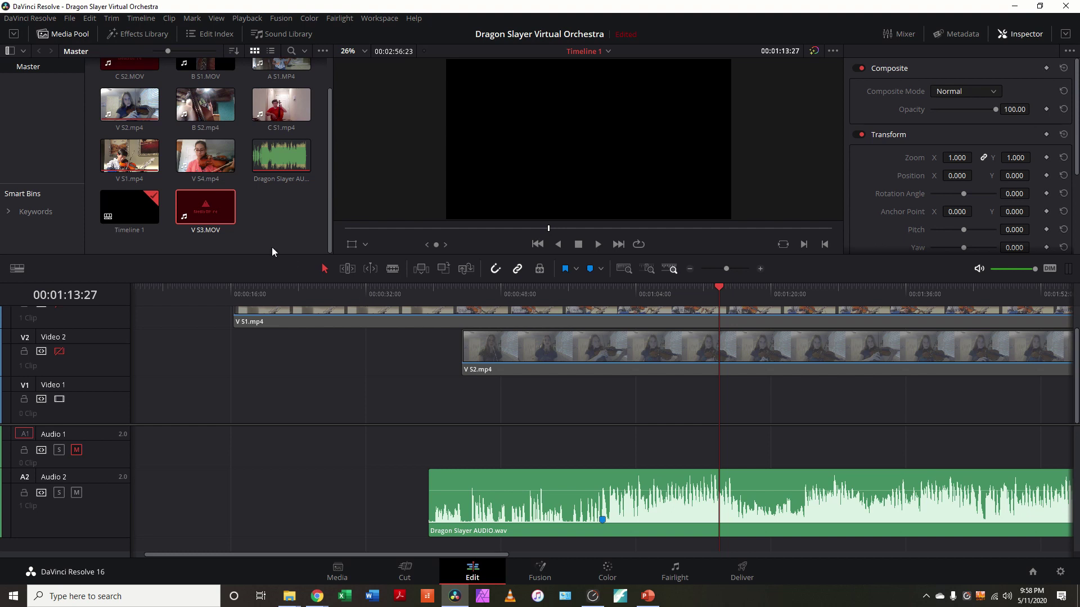
Place V S3.MOV on the Video 1 and Audio 1 tracks and check its clip details in the media pool
{"action": "scroll", "coordinate": [264, 238], "scroll_direction": "up", "scroll_amount": 2}
{"action": "scroll", "coordinate": [264, 238], "scroll_direction": "down", "scroll_amount": 2}
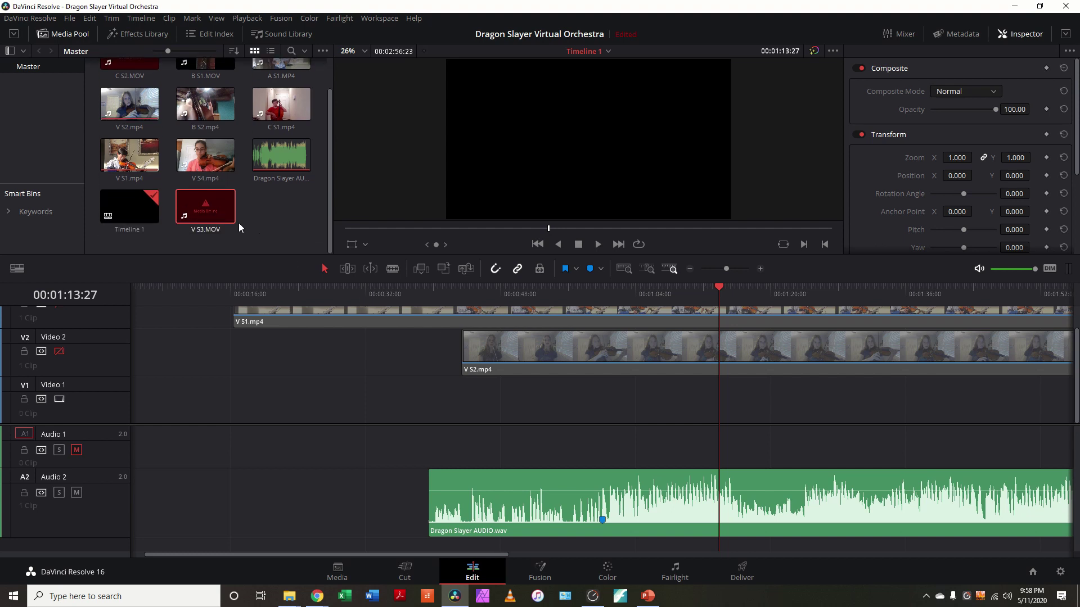
{"action": "left_click_drag", "start_coordinate": [208, 215], "coordinate": [169, 410]}
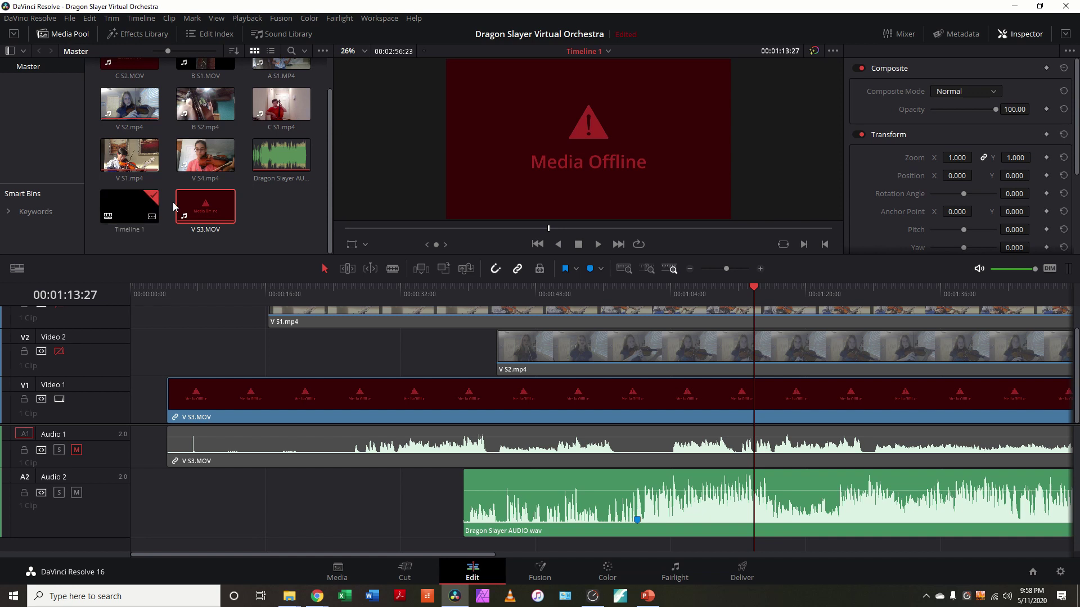
{"action": "mouse_move", "coordinate": [227, 220]}
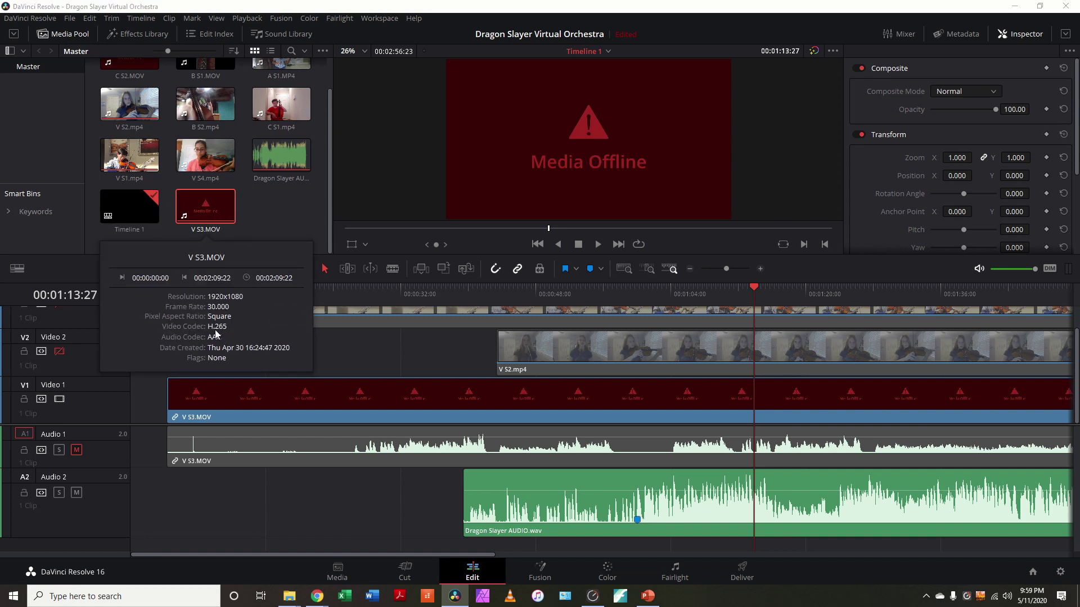
{"action": "mouse_move", "coordinate": [228, 167]}
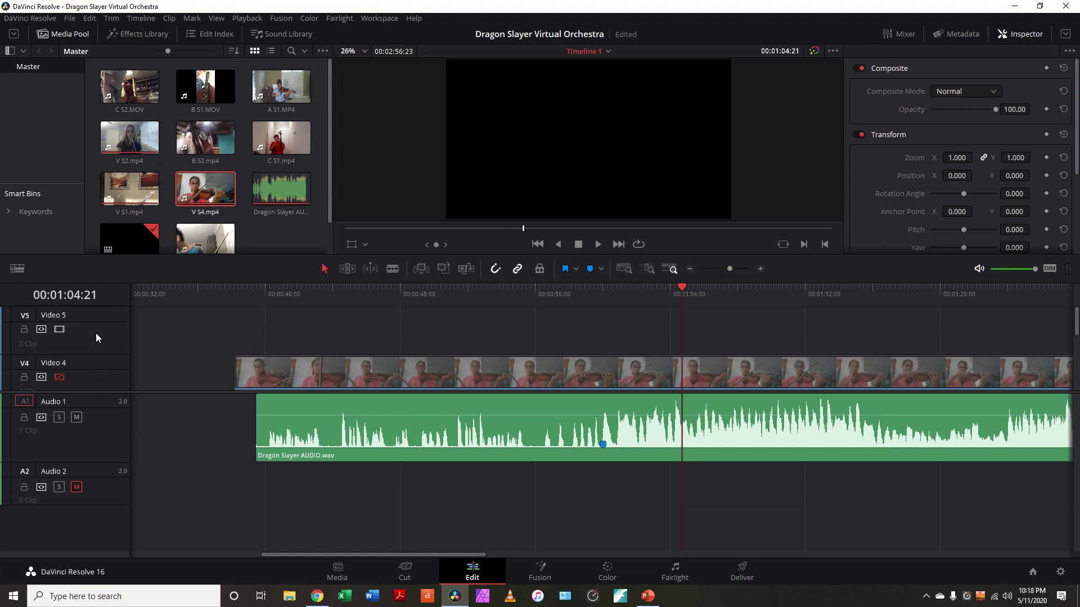
Review the stacked video tracks and place A S1.MP4 from the media pool on the empty Video 5 track
{"action": "scroll", "coordinate": [96, 335], "scroll_direction": "down", "scroll_amount": 5}
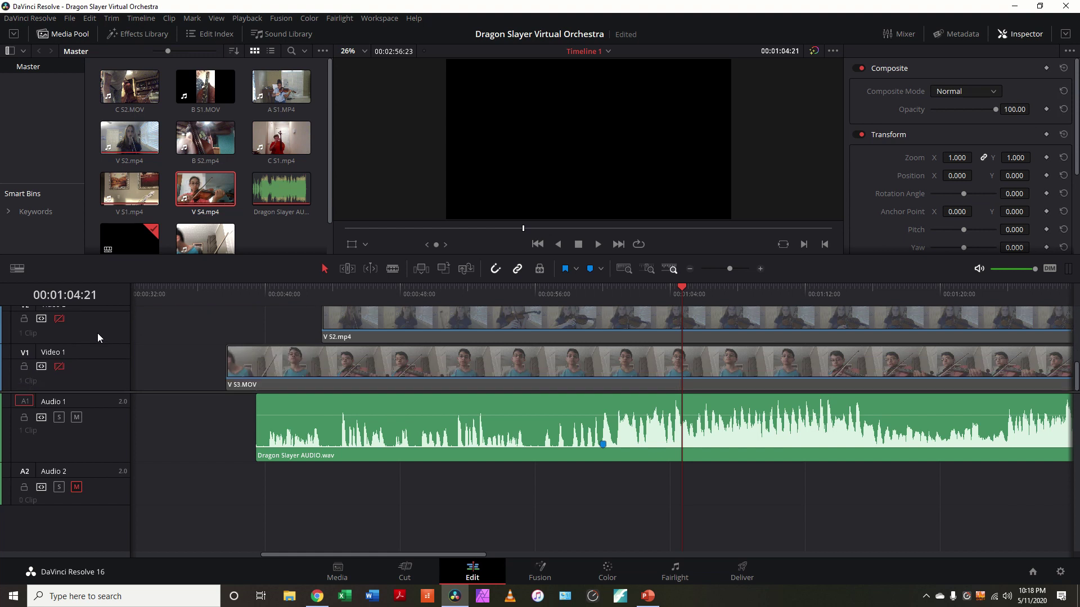
{"action": "scroll", "coordinate": [97, 338], "scroll_direction": "up", "scroll_amount": 5}
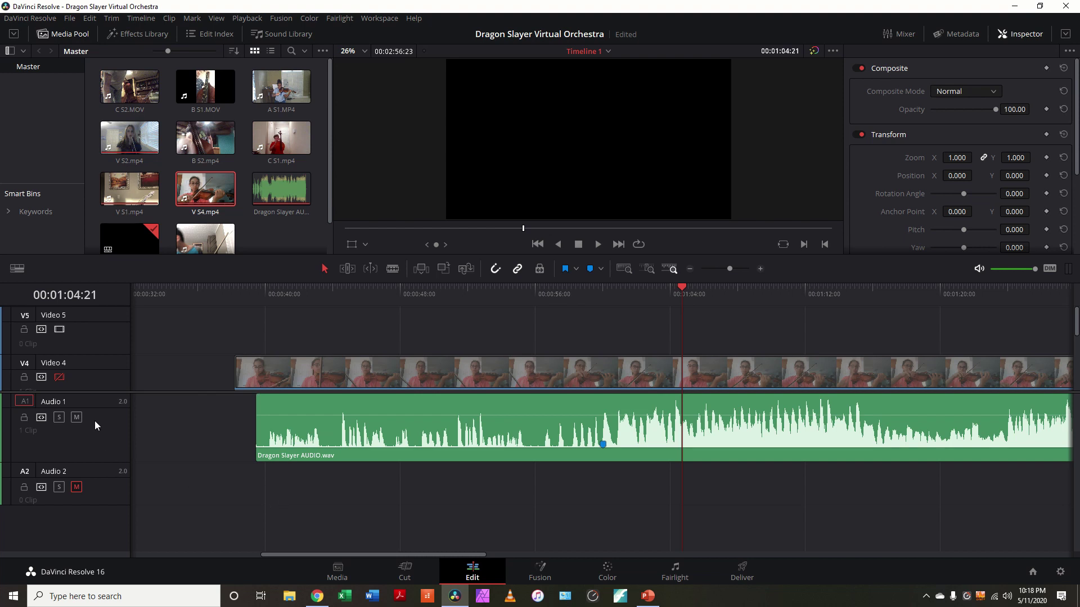
{"action": "left_click", "coordinate": [283, 88]}
{"action": "left_click_drag", "start_coordinate": [283, 88], "coordinate": [215, 333]}
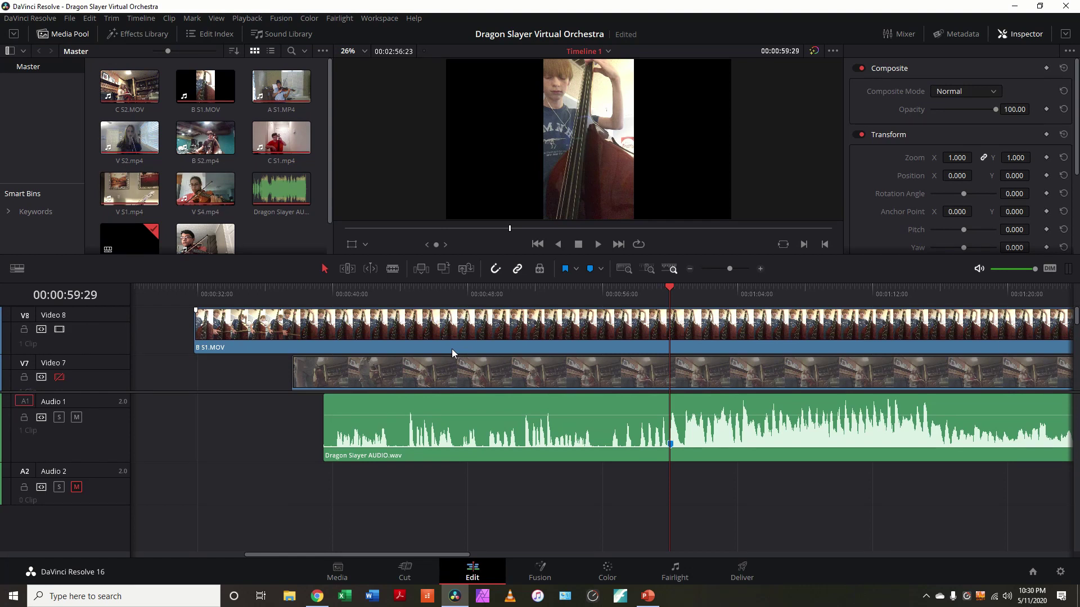
Add a Video 9 track above Video 8 and disable the Video 8 track holding B S1.MOV
{"action": "right_click", "coordinate": [104, 331]}
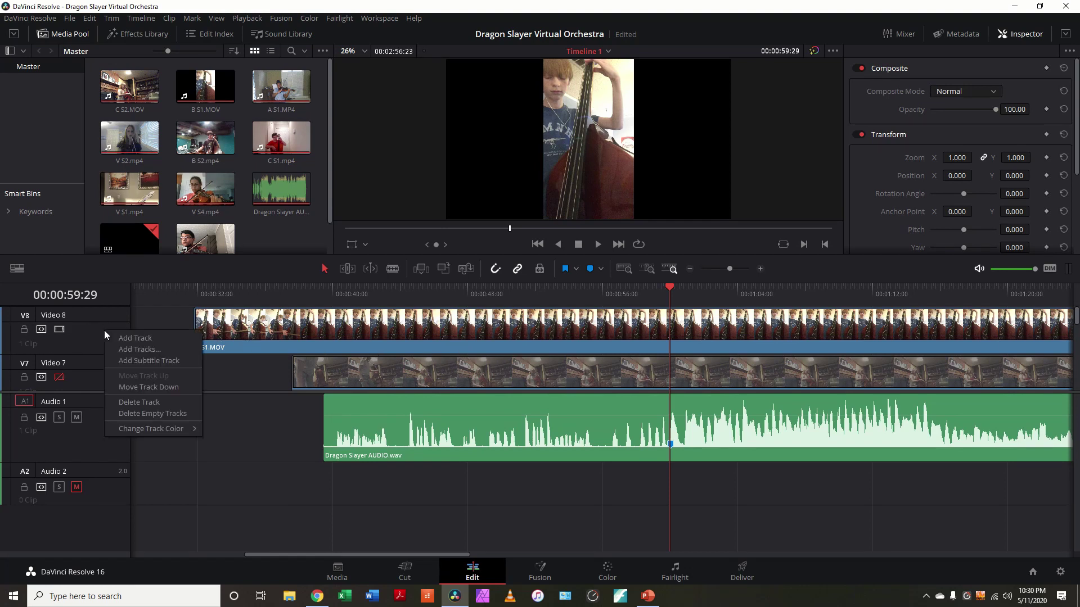
{"action": "left_click", "coordinate": [119, 339]}
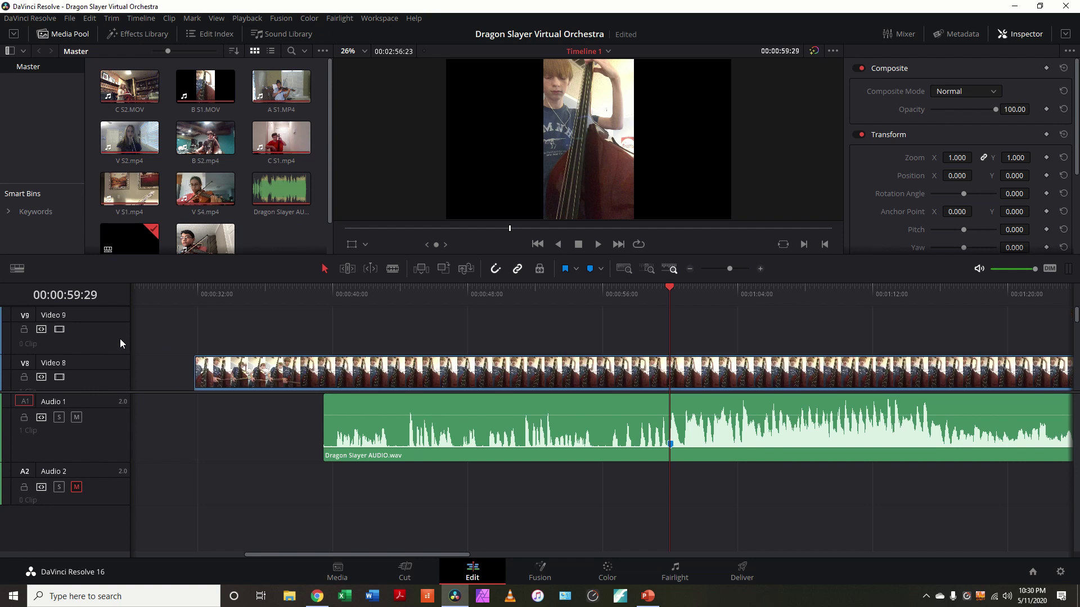
{"action": "left_click", "coordinate": [59, 377]}
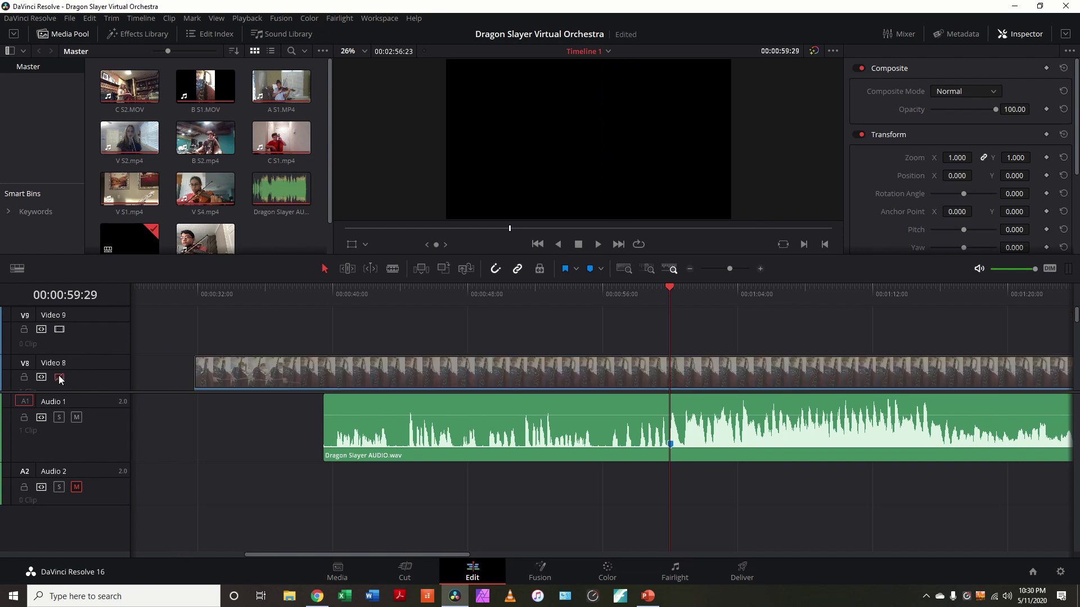
{"action": "scroll", "coordinate": [204, 349], "scroll_direction": "down", "scroll_amount": 3}
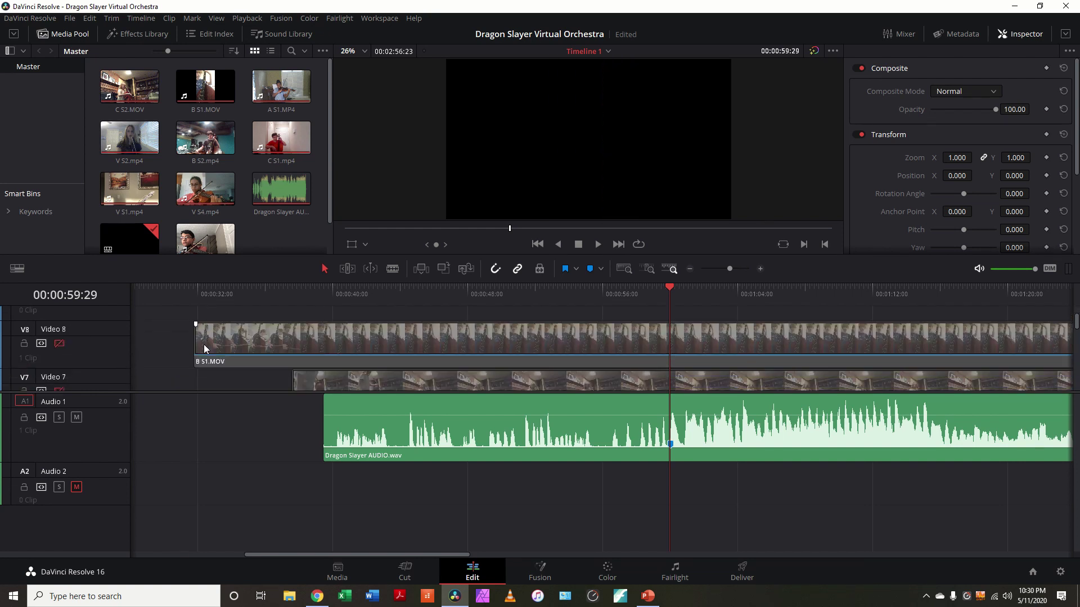
{"action": "scroll", "coordinate": [204, 348], "scroll_direction": "down", "scroll_amount": 6}
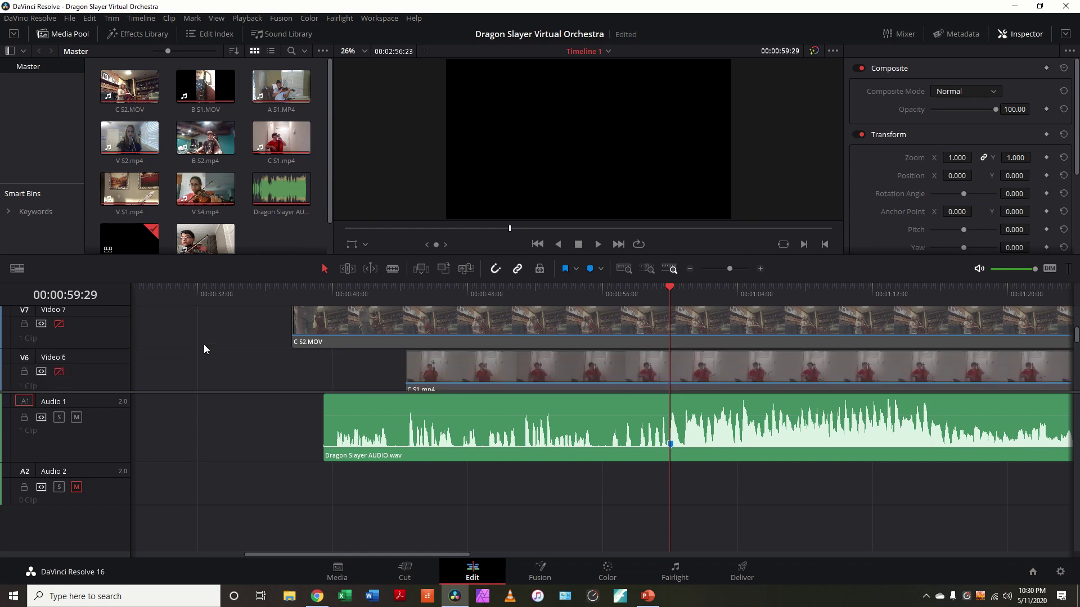
Review the stacked tracks and place B S2.mp4 from the media pool on the empty Video 9 track and Audio 2
{"action": "scroll", "coordinate": [204, 346], "scroll_direction": "down", "scroll_amount": 6}
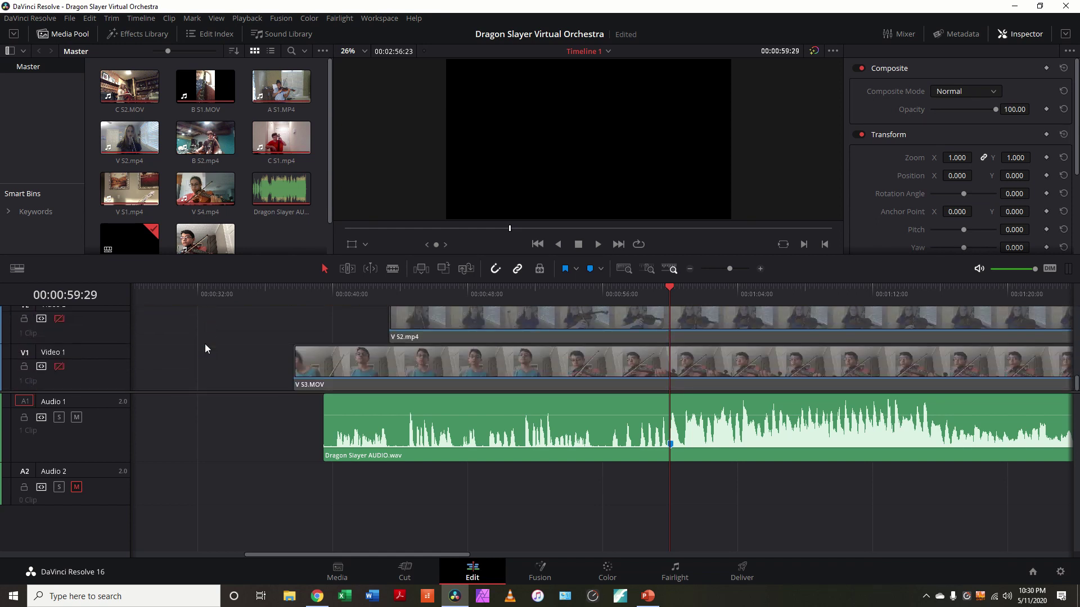
{"action": "scroll", "coordinate": [206, 348], "scroll_direction": "up", "scroll_amount": 15}
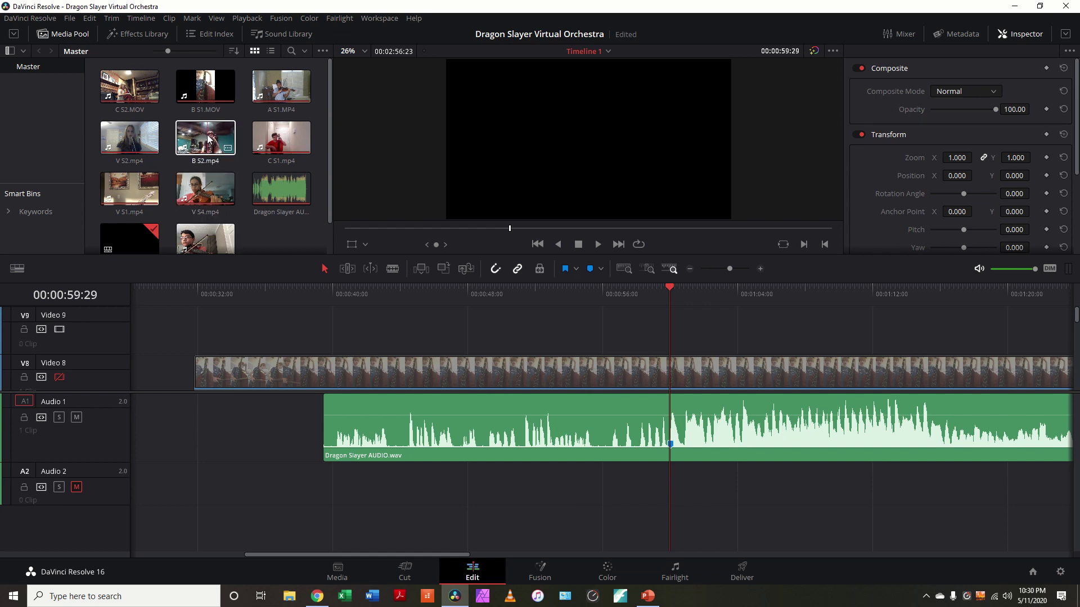
{"action": "left_click_drag", "start_coordinate": [208, 139], "coordinate": [183, 335]}
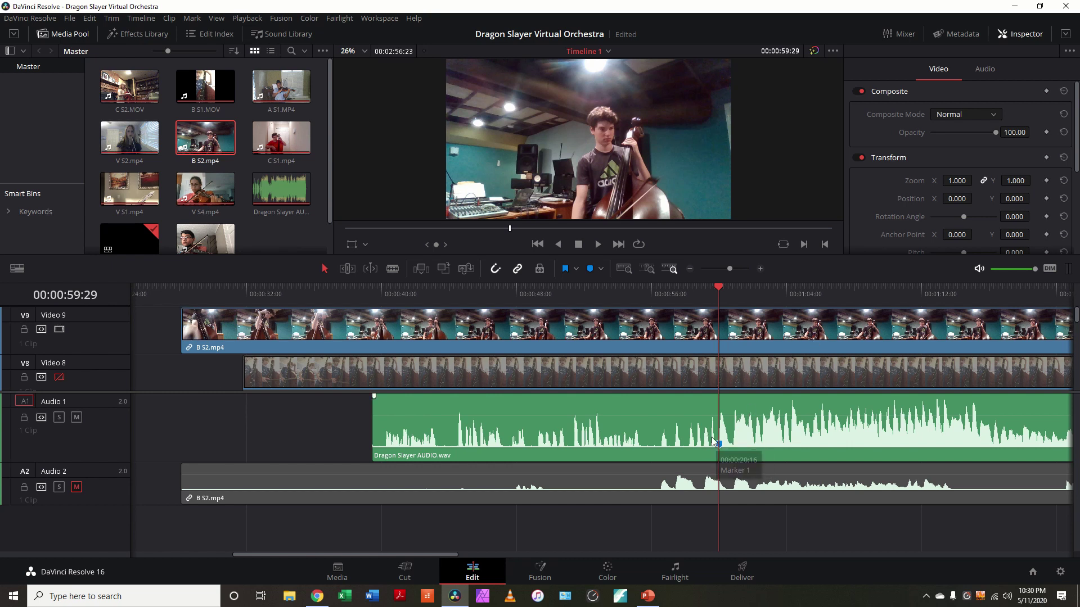
Move the playhead away from the Dragon Slayer audio marker in both directions, returning it to the marker each time
{"action": "left_click", "coordinate": [919, 288]}
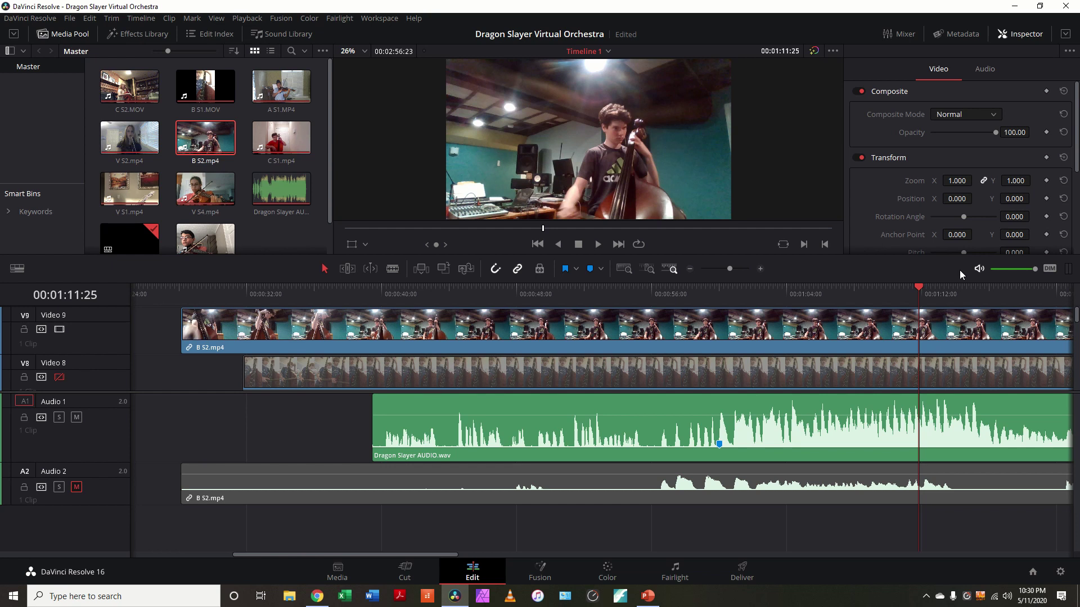
{"action": "key", "text": "shift+Up"}
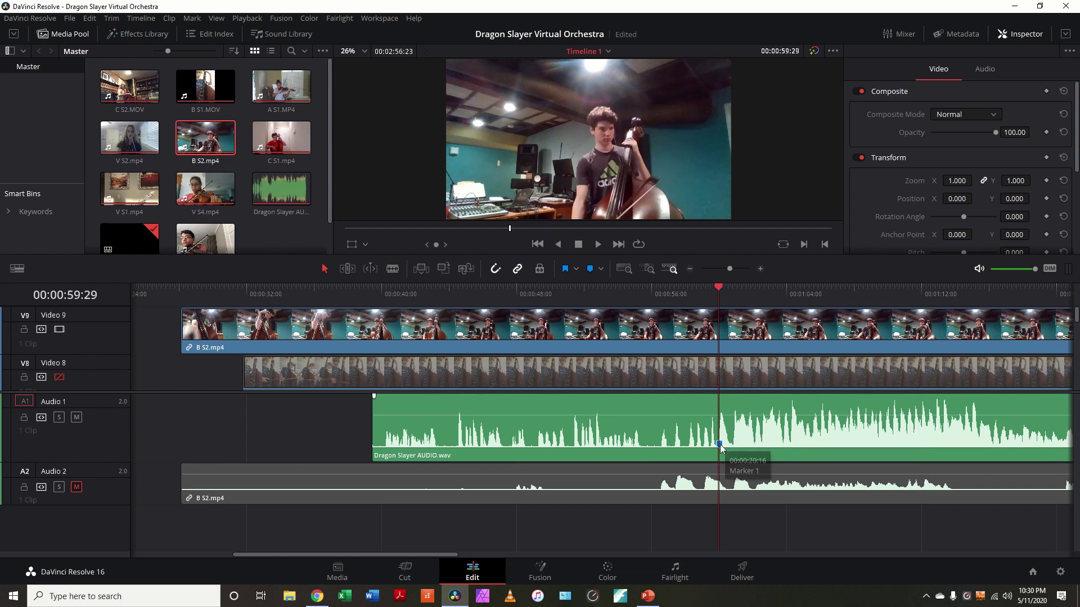
{"action": "left_click", "coordinate": [421, 286]}
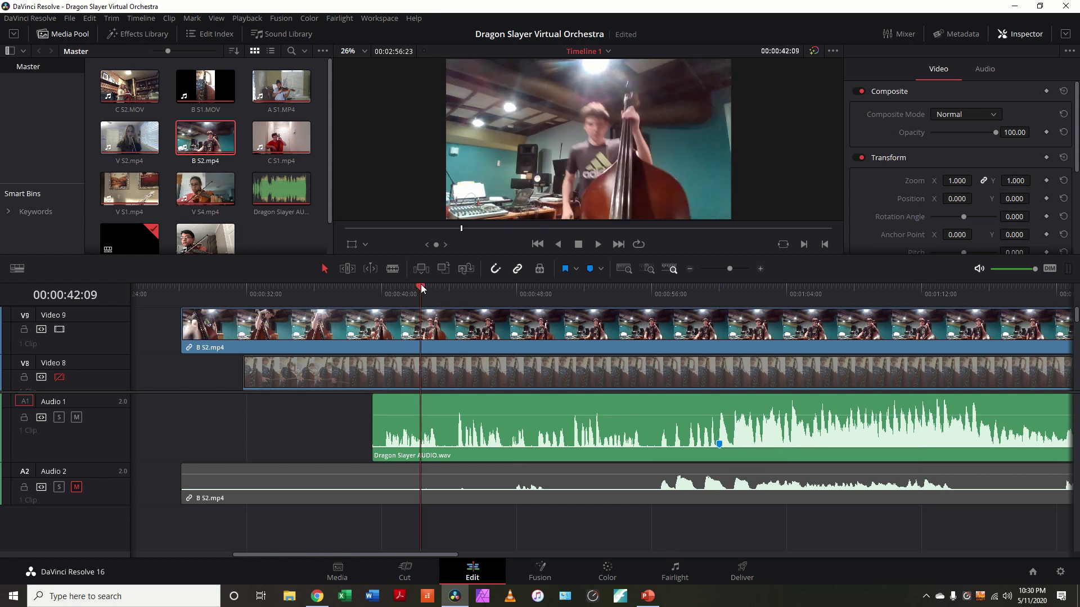
{"action": "key", "text": "shift+Down"}
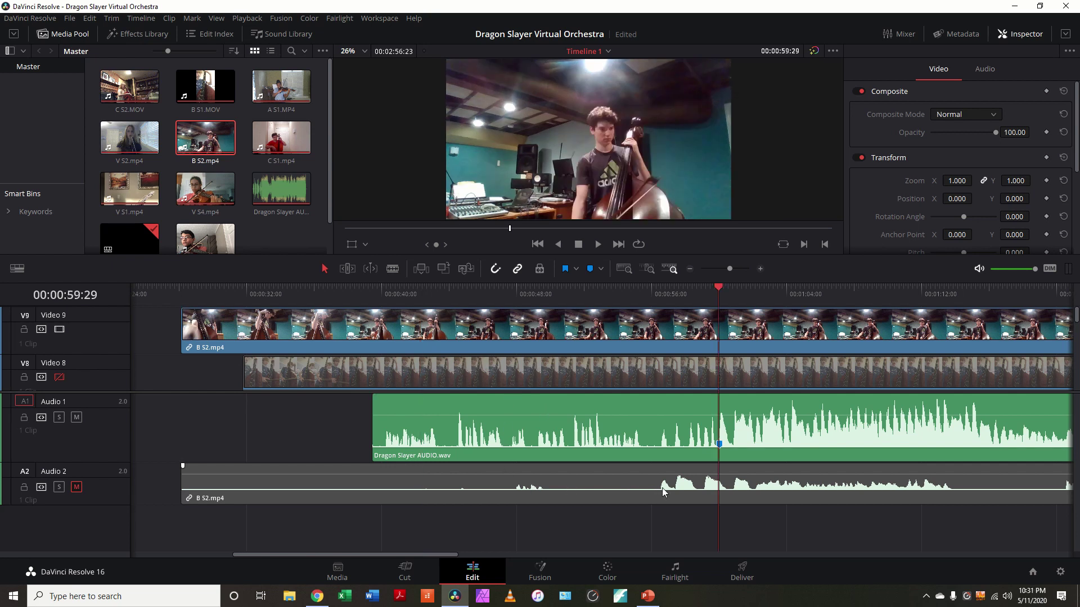
Shift the linked B S2.mp4 clip so the onset in its waveform lines up with the Dragon Slayer audio marker
{"action": "left_click_drag", "start_coordinate": [662, 492], "coordinate": [711, 487]}
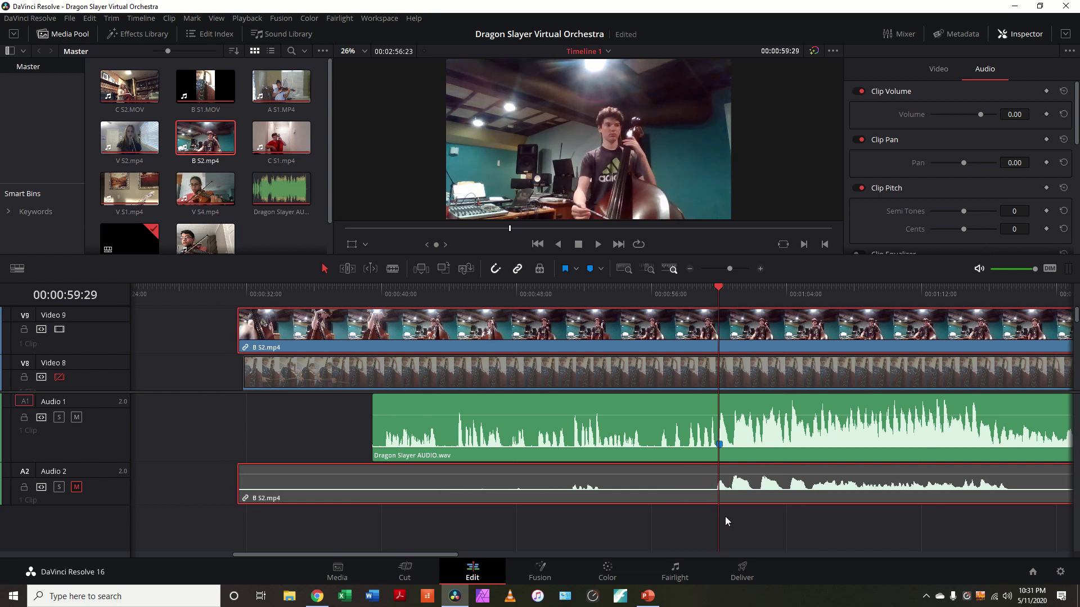
{"action": "key", "text": "ctrl+equal"}
{"action": "key", "text": "ctrl+equal"}
{"action": "key", "text": "ctrl+equal"}
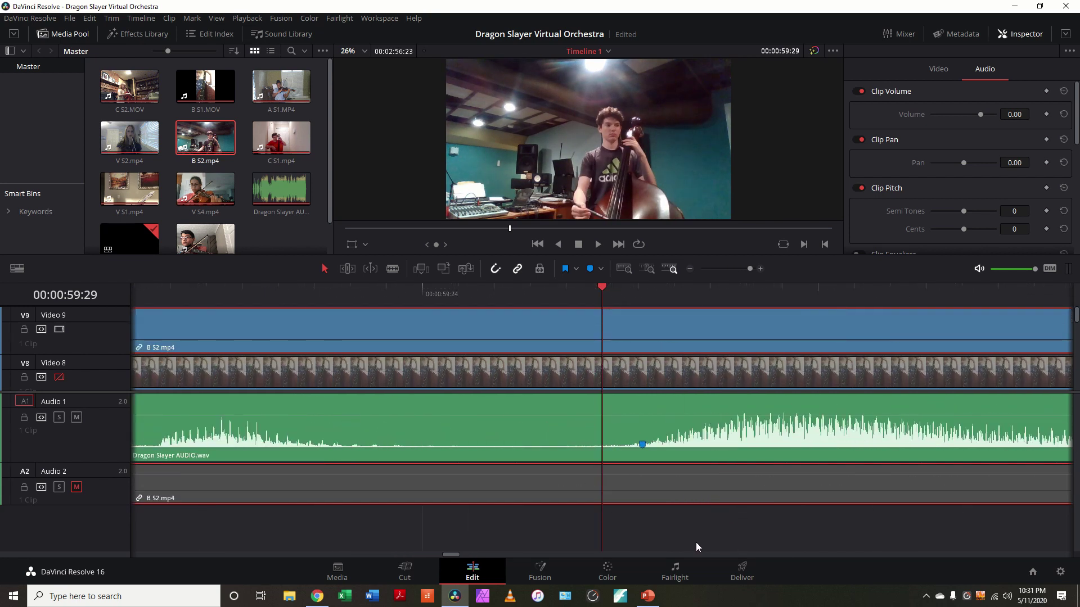
{"action": "key", "text": "ctrl+minus"}
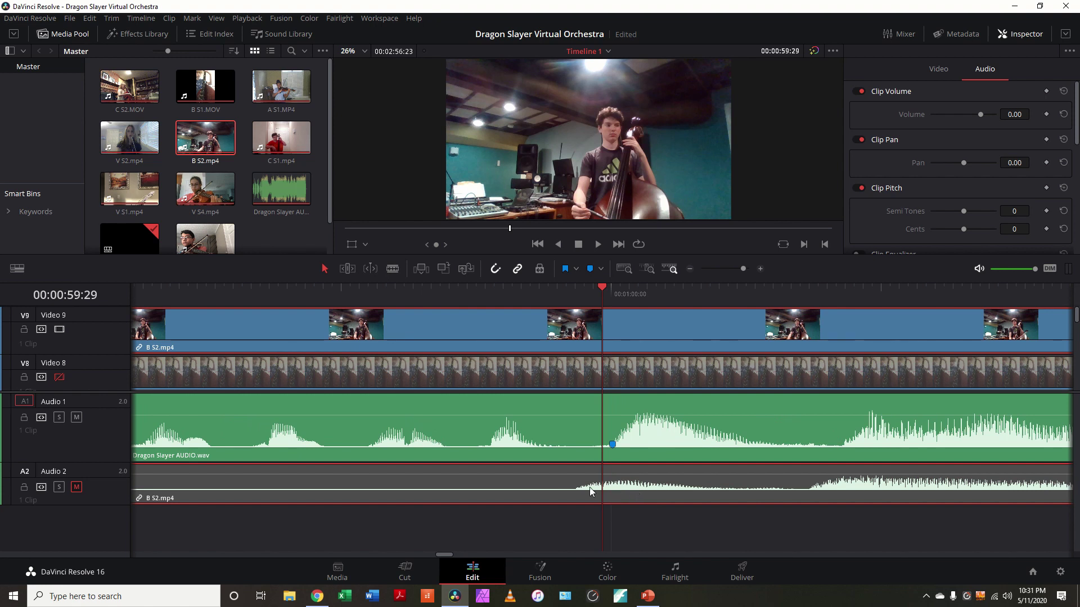
{"action": "left_click_drag", "start_coordinate": [598, 490], "coordinate": [621, 487]}
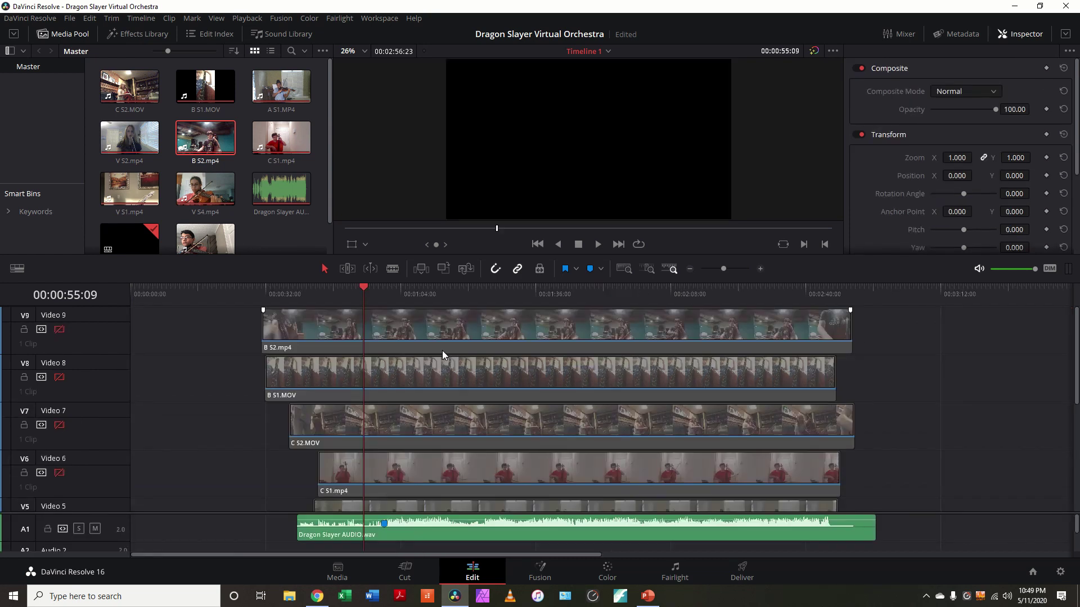
Add a Video 10 track above the Video 9 track holding B S2.mp4
{"action": "left_click", "coordinate": [387, 369]}
{"action": "scroll", "coordinate": [274, 537], "scroll_direction": "down", "scroll_amount": 1}
{"action": "scroll", "coordinate": [272, 532], "scroll_direction": "up", "scroll_amount": 1}
{"action": "right_click", "coordinate": [87, 335]}
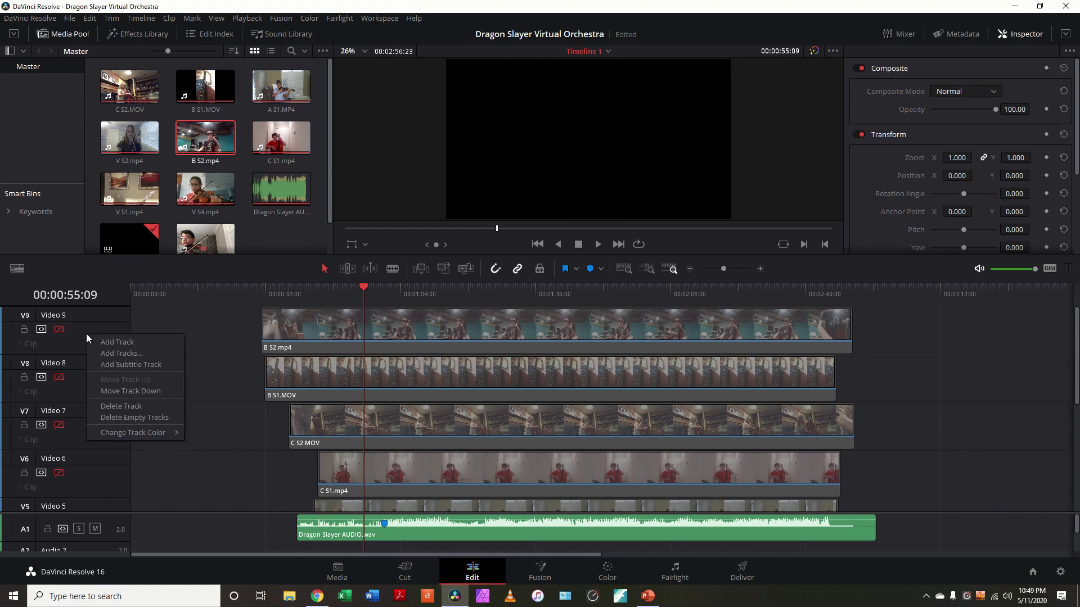
{"action": "left_click", "coordinate": [105, 343]}
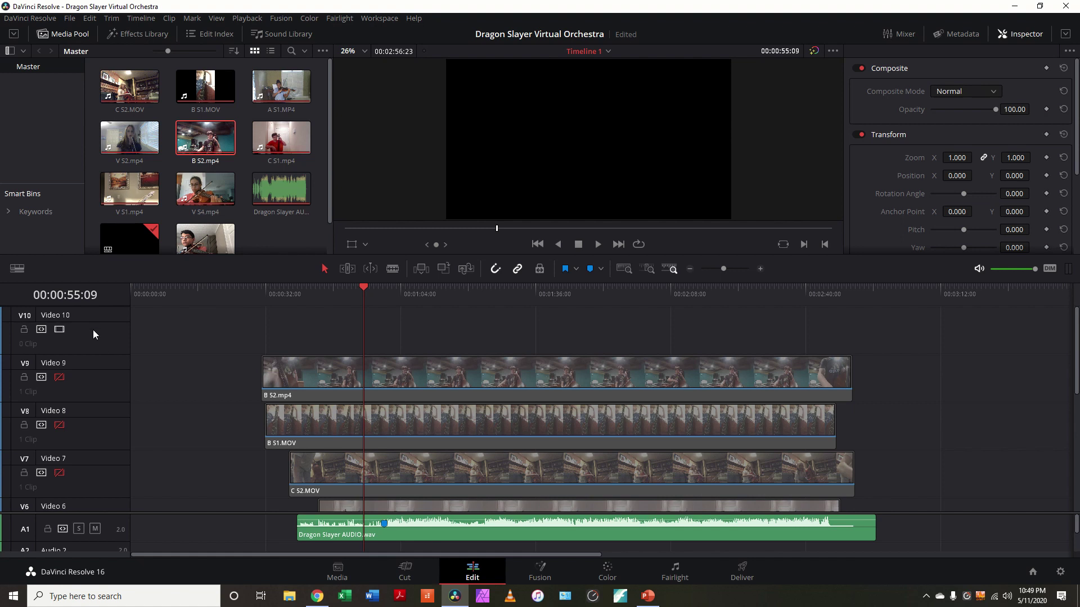
Place an Adjustment Clip on Video 10 and extend it from the timeline start past the end of all clips, to about 00:03:20:05
{"action": "left_click", "coordinate": [143, 36]}
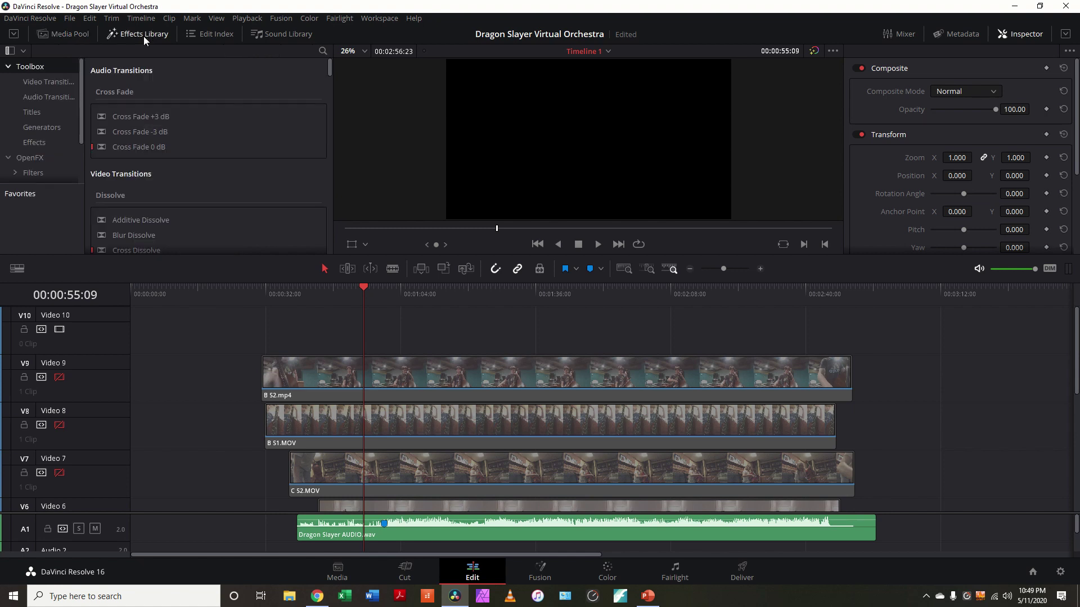
{"action": "left_click", "coordinate": [32, 146]}
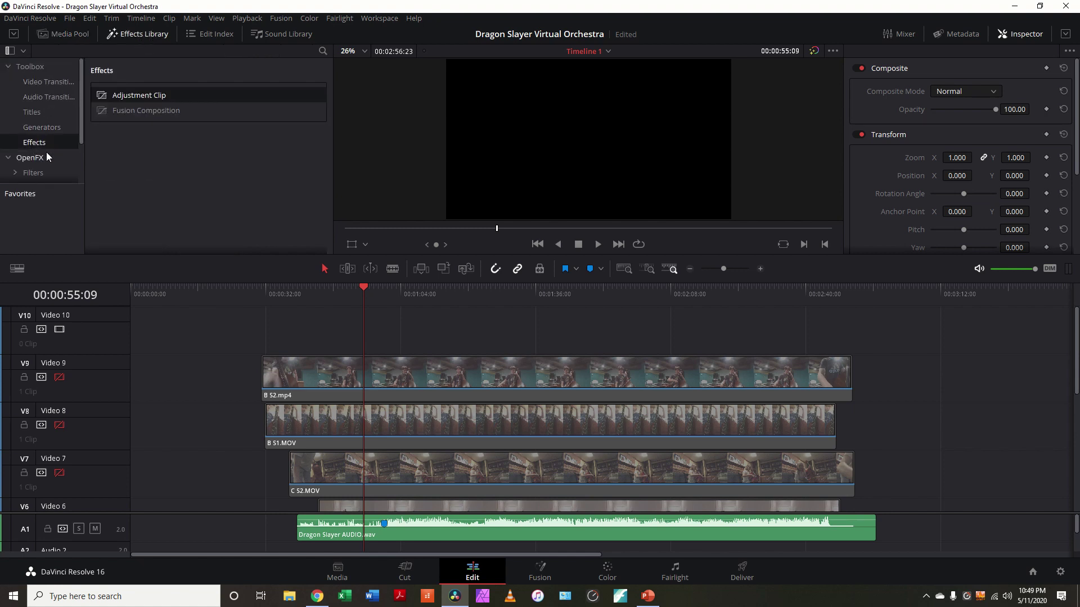
{"action": "left_click_drag", "start_coordinate": [143, 96], "coordinate": [983, 354]}
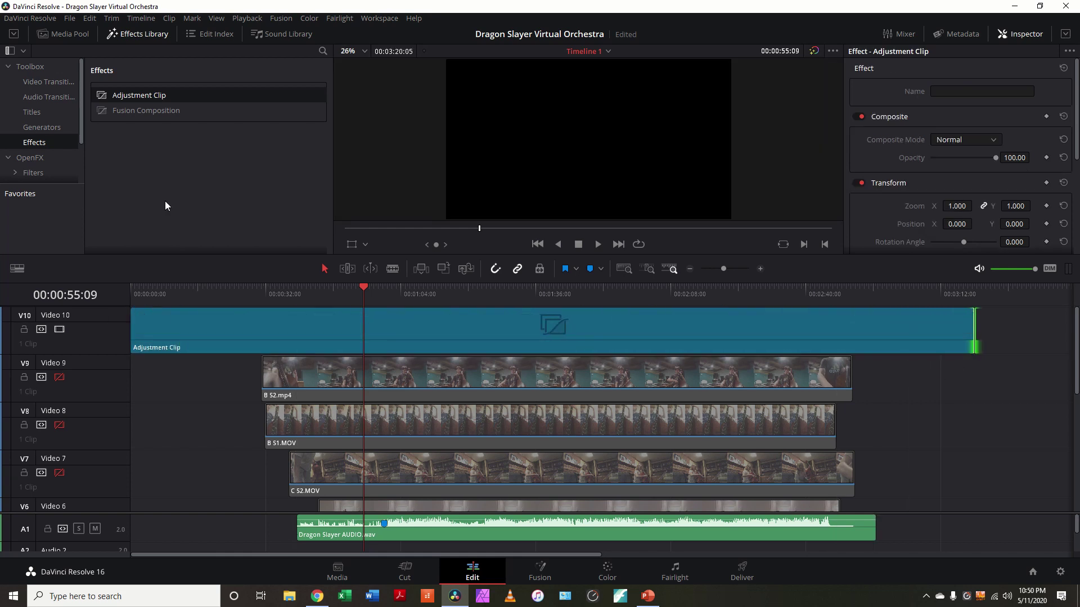
Apply the ResolveFX Generate Grid effect to the adjustment clip on Video 10
{"action": "left_click", "coordinate": [29, 158]}
{"action": "scroll", "coordinate": [155, 146], "scroll_direction": "down", "scroll_amount": 5}
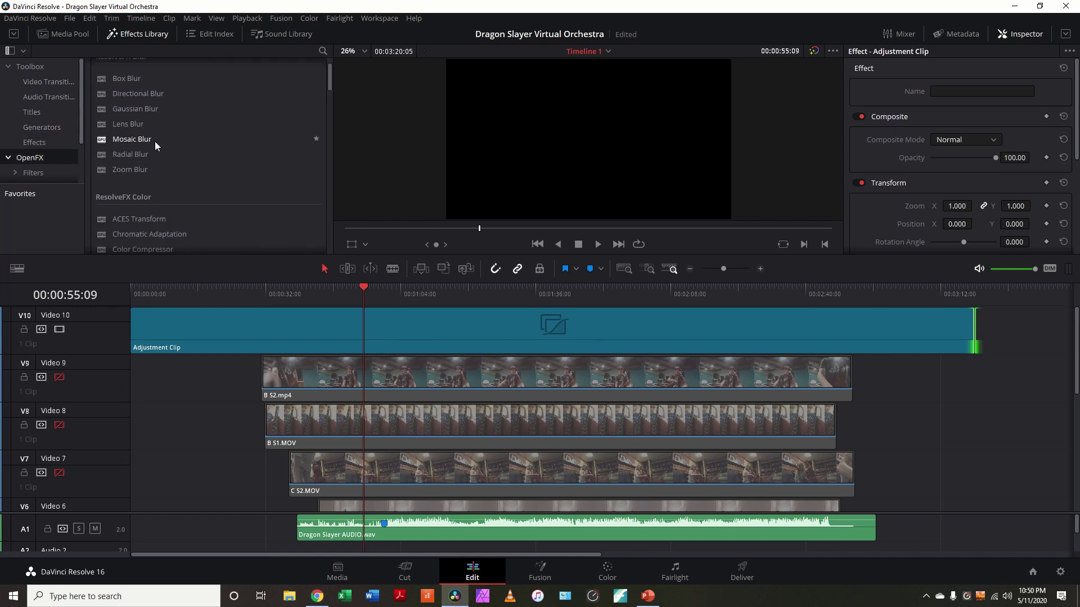
{"action": "scroll", "coordinate": [154, 141], "scroll_direction": "down", "scroll_amount": 5}
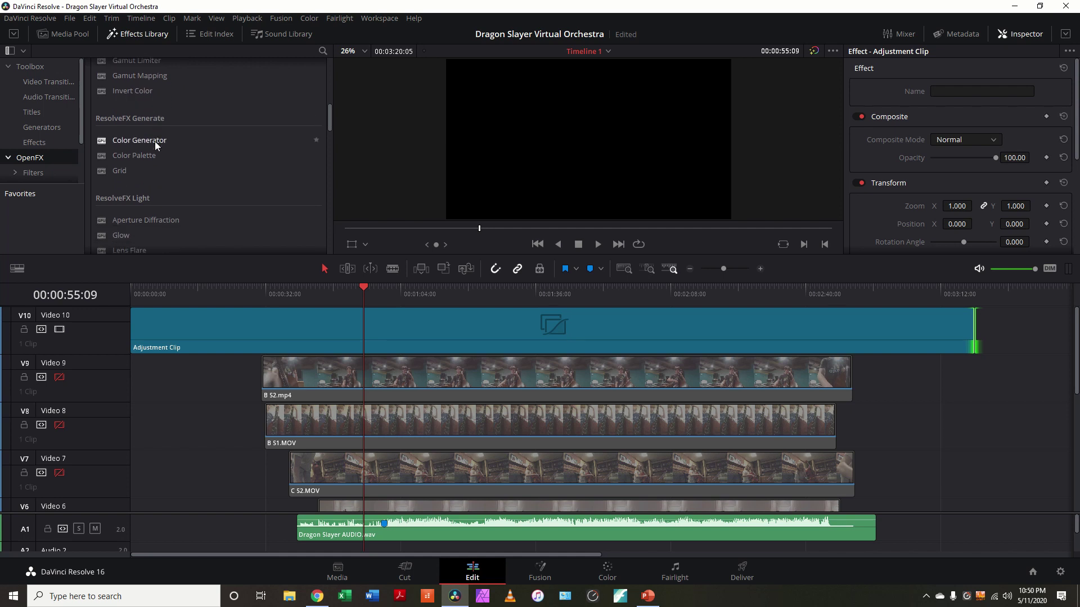
{"action": "left_click_drag", "start_coordinate": [124, 155], "coordinate": [180, 325]}
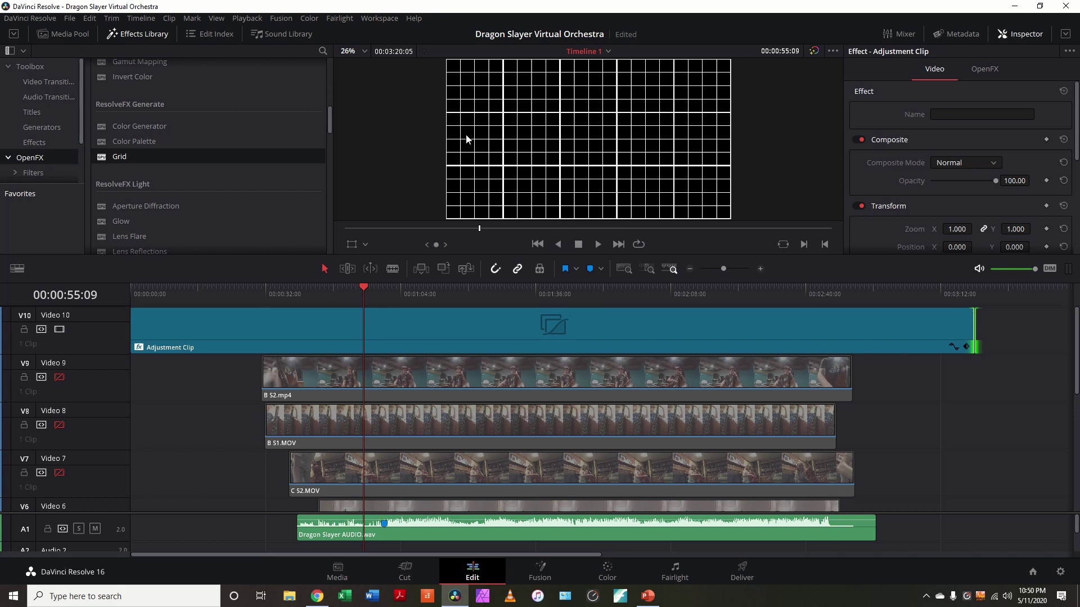
Toggle the Video 10, Video 9, Video 8 and Video 7 tracks individually to preview the grid and the clips beneath it
{"action": "left_click", "coordinate": [57, 332]}
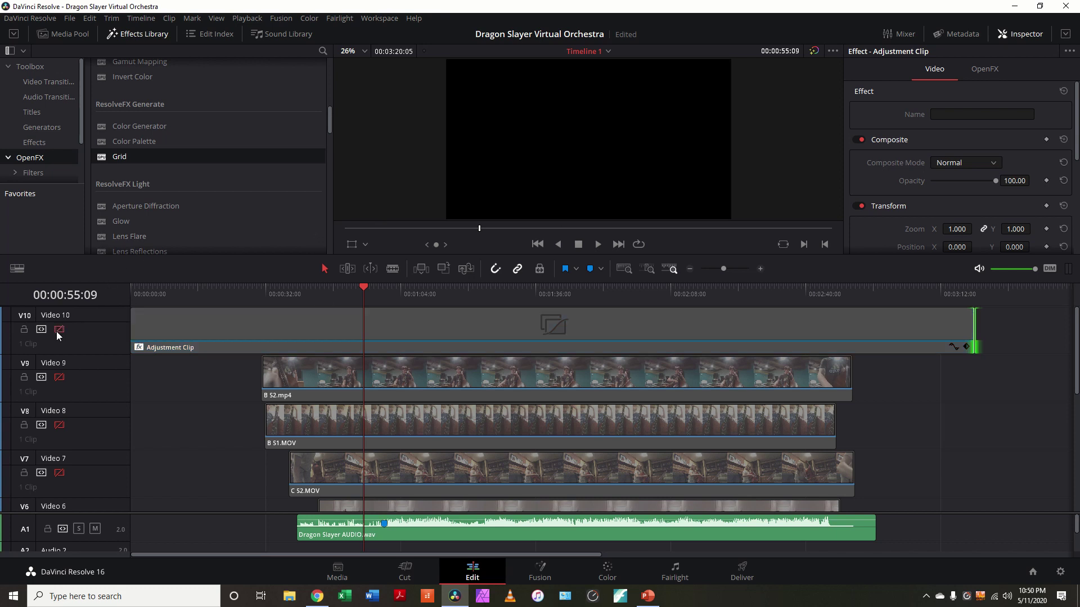
{"action": "left_click", "coordinate": [57, 332]}
{"action": "left_click", "coordinate": [59, 379]}
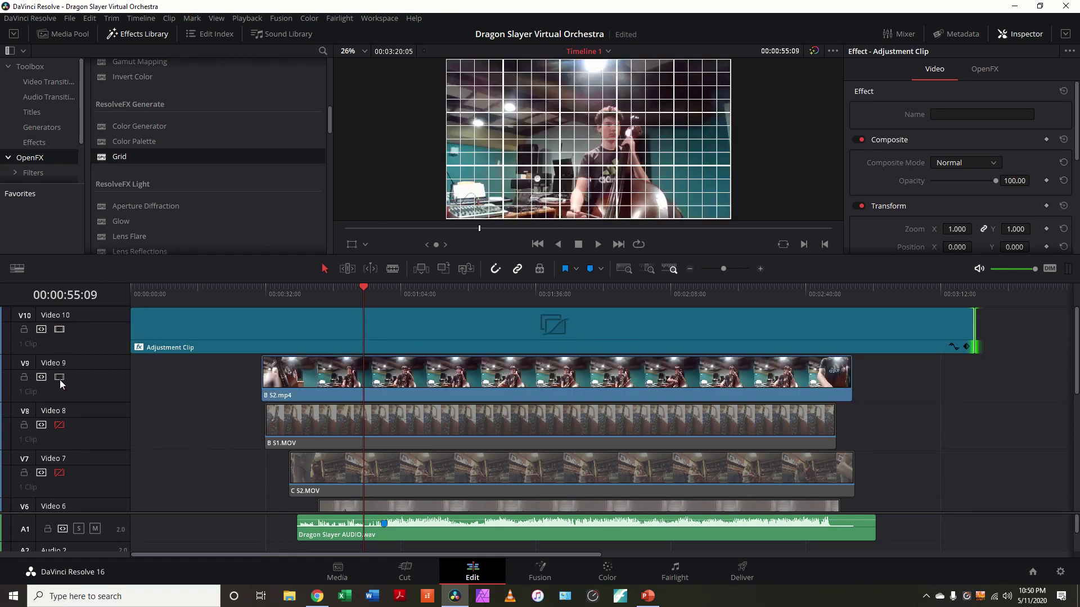
{"action": "left_click", "coordinate": [60, 378]}
{"action": "left_click", "coordinate": [58, 425]}
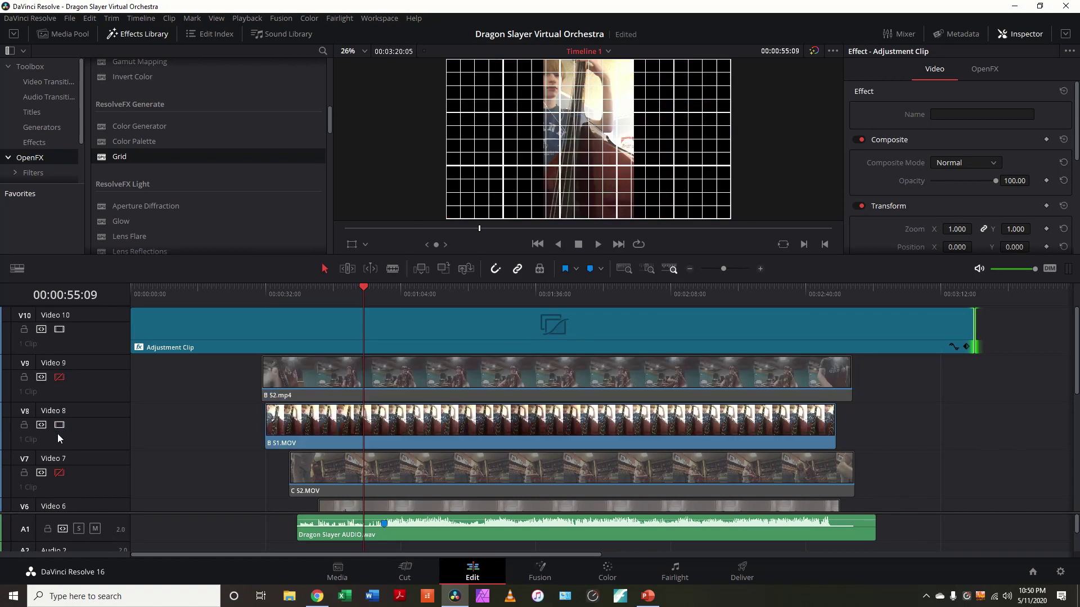
{"action": "left_click", "coordinate": [59, 425]}
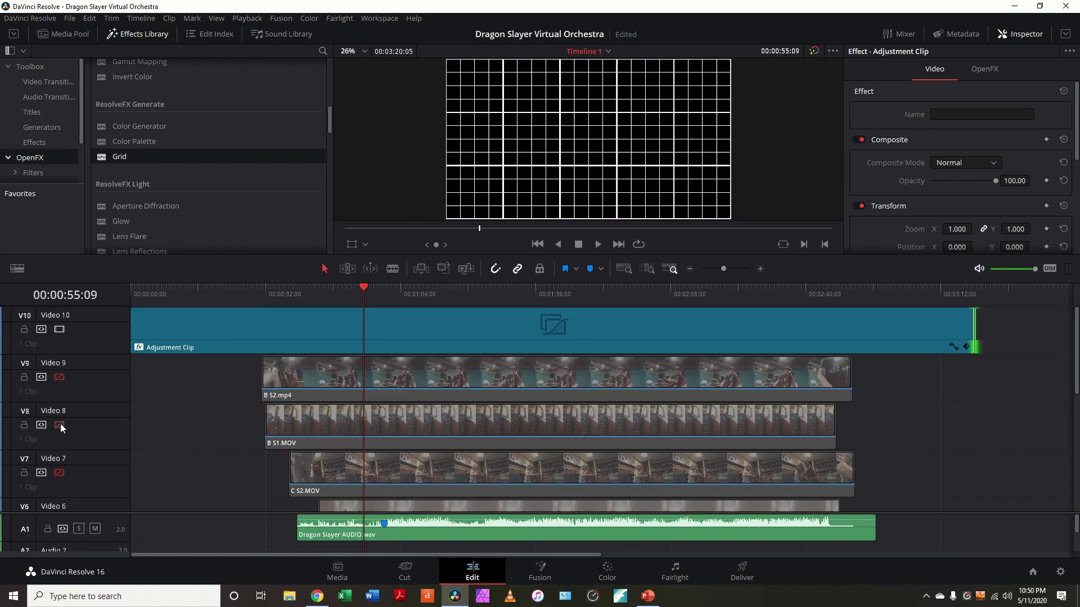
{"action": "left_click", "coordinate": [59, 473]}
{"action": "left_click", "coordinate": [59, 474]}
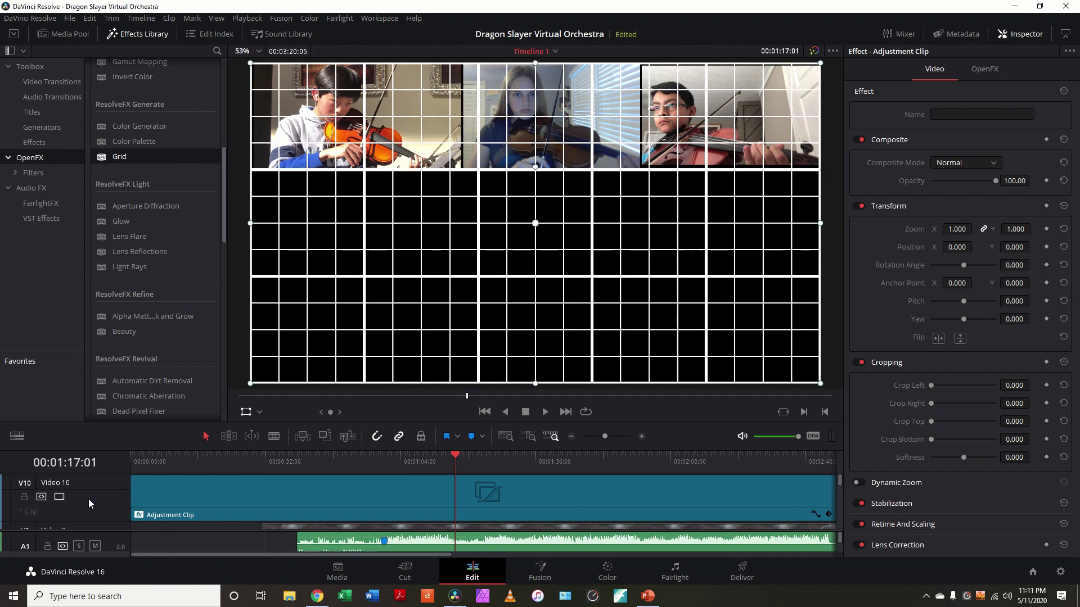
Compare the violin layout with and without the Video 10 grid, and enable the Video 4 track holding V S4.mp4
{"action": "left_click", "coordinate": [59, 497]}
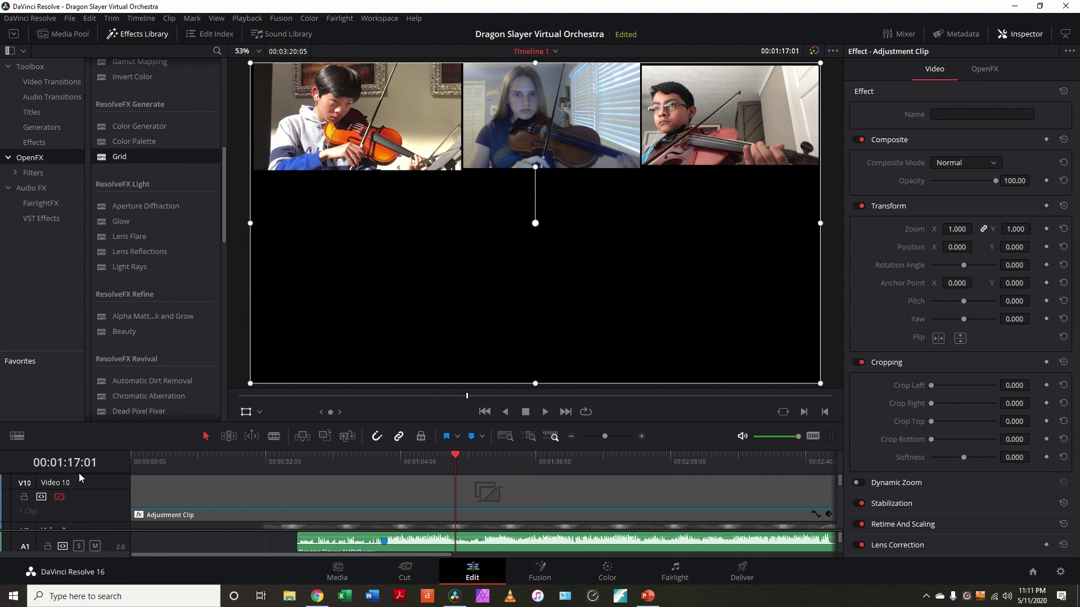
{"action": "left_click", "coordinate": [60, 498]}
{"action": "scroll", "coordinate": [143, 491], "scroll_direction": "down", "scroll_amount": 3}
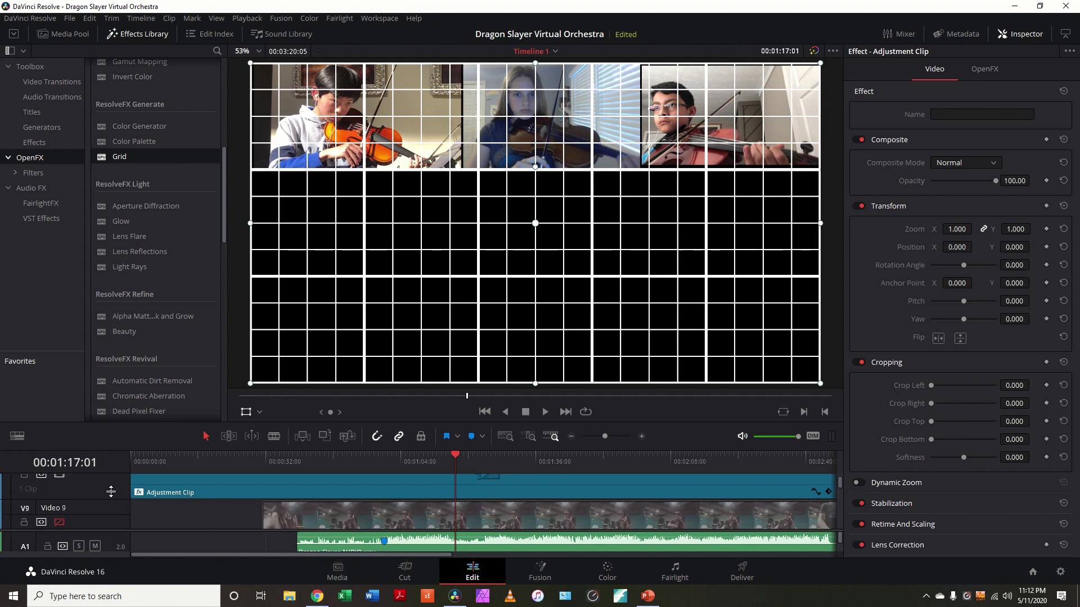
{"action": "scroll", "coordinate": [110, 491], "scroll_direction": "down", "scroll_amount": 3}
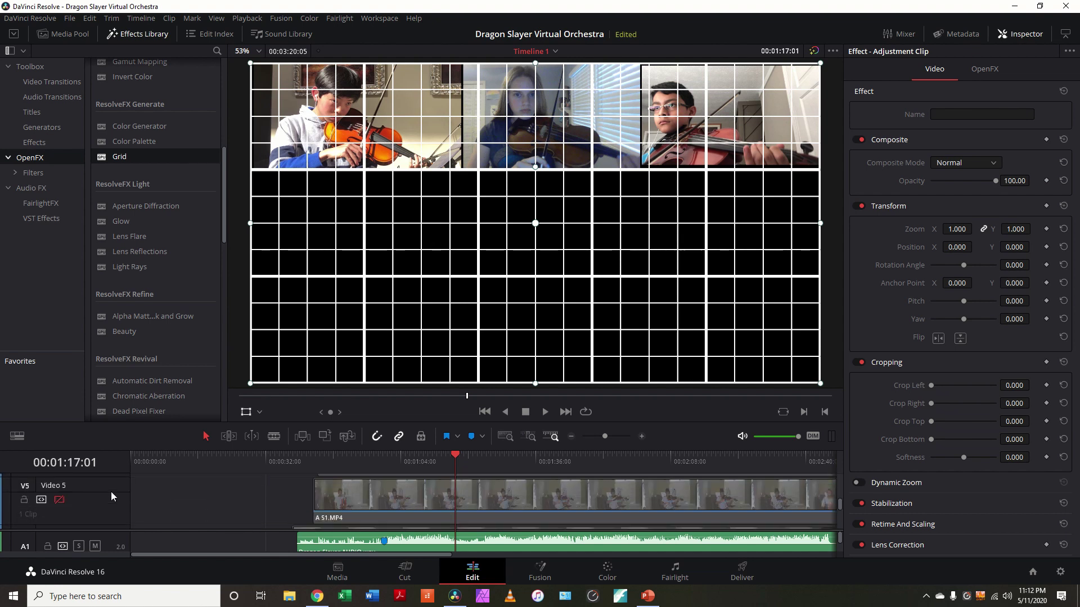
{"action": "scroll", "coordinate": [111, 493], "scroll_direction": "down", "scroll_amount": 2}
{"action": "scroll", "coordinate": [111, 493], "scroll_direction": "up", "scroll_amount": 2}
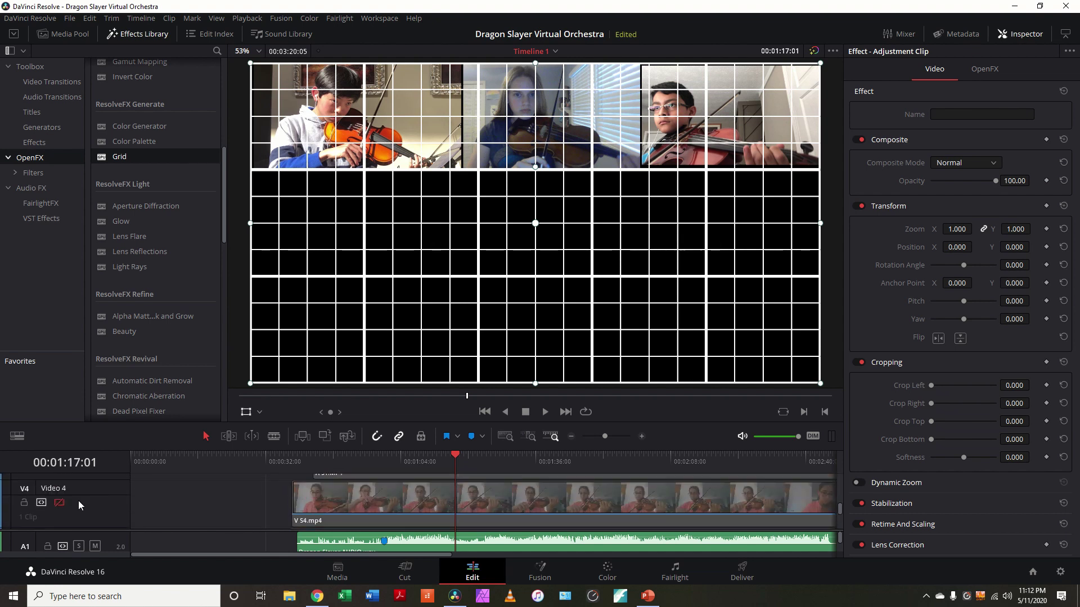
{"action": "left_click", "coordinate": [59, 504]}
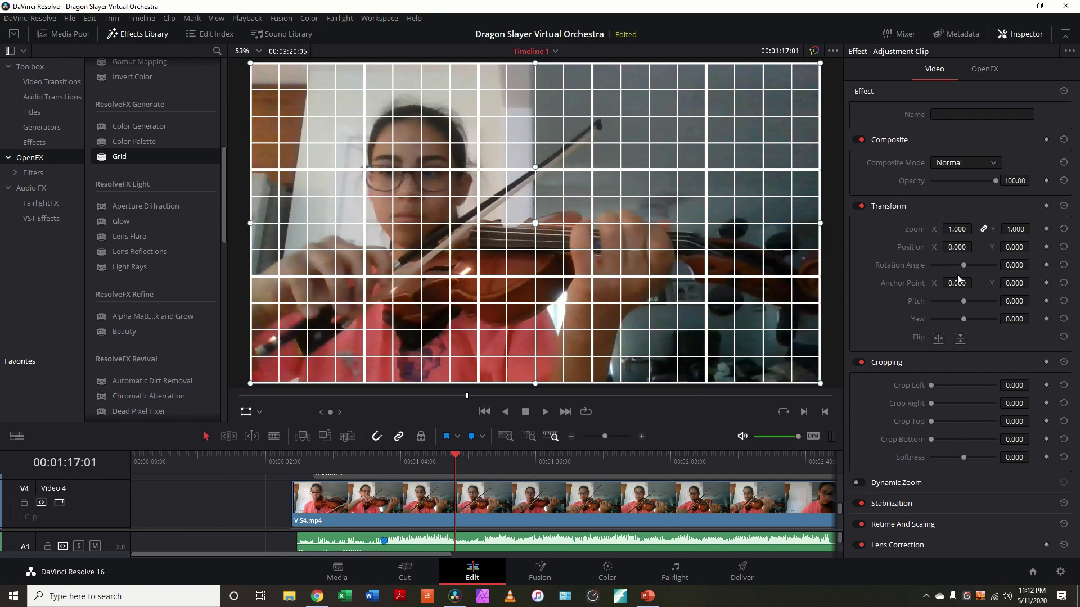
Keep the Inspector at full height and switch the viewer's on-screen controls from Transform to Crop
{"action": "left_click", "coordinate": [1065, 35]}
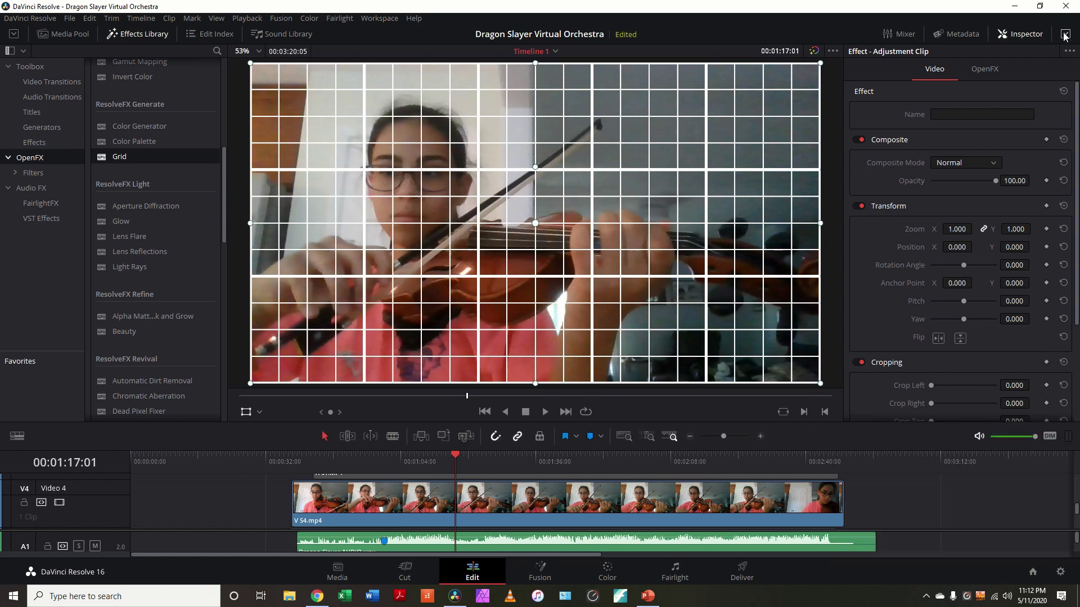
{"action": "left_click", "coordinate": [1065, 35]}
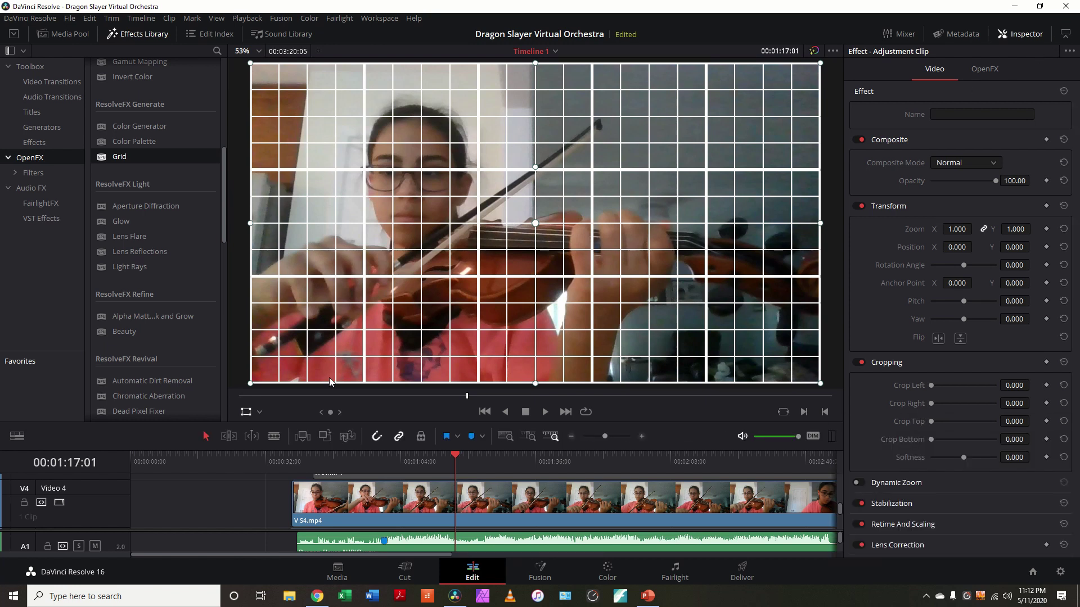
{"action": "left_click", "coordinate": [259, 413]}
{"action": "left_click", "coordinate": [266, 445]}
Try cropping the top of the adjustment clip by about 120, and undo that crop
{"action": "left_click_drag", "start_coordinate": [535, 64], "coordinate": [535, 99]}
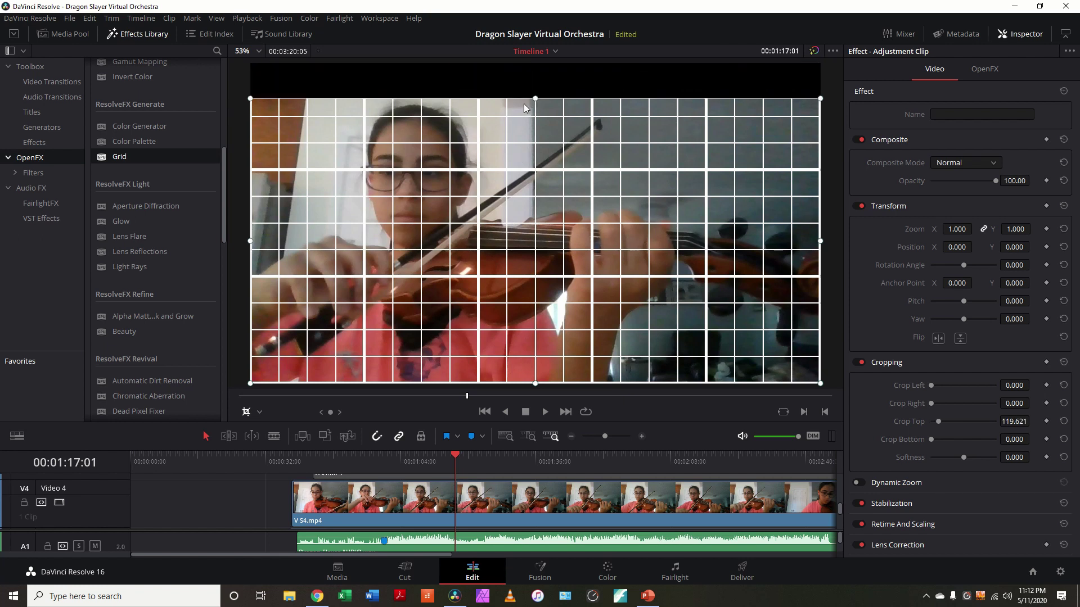
{"action": "key", "text": "ctrl+z"}
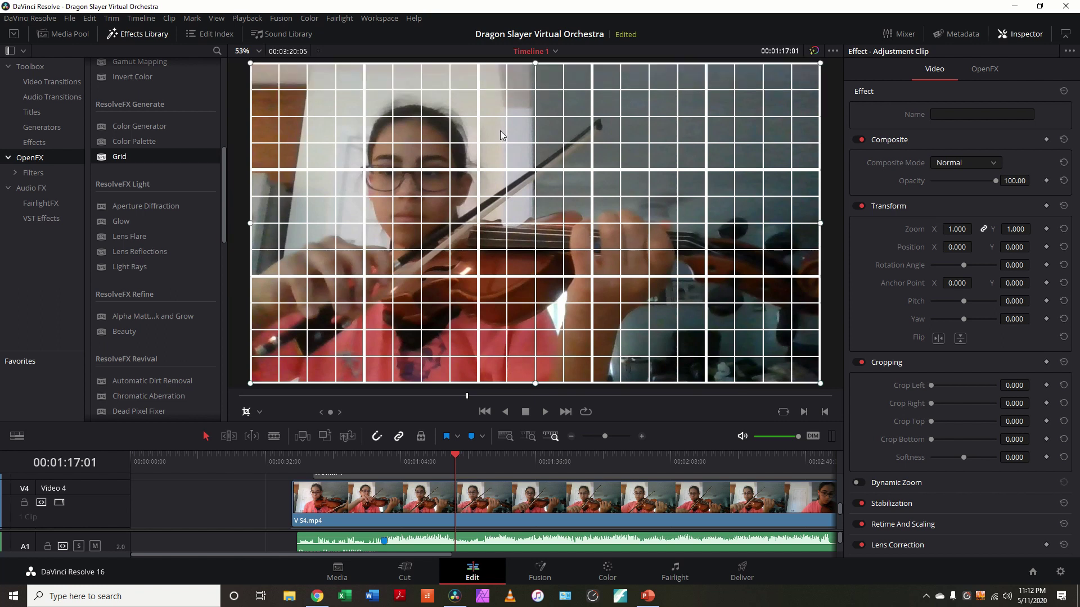
Select V S4.mp4 on the Video 4 track and crop its top by about 131.5
{"action": "scroll", "coordinate": [153, 503], "scroll_direction": "up", "scroll_amount": 5}
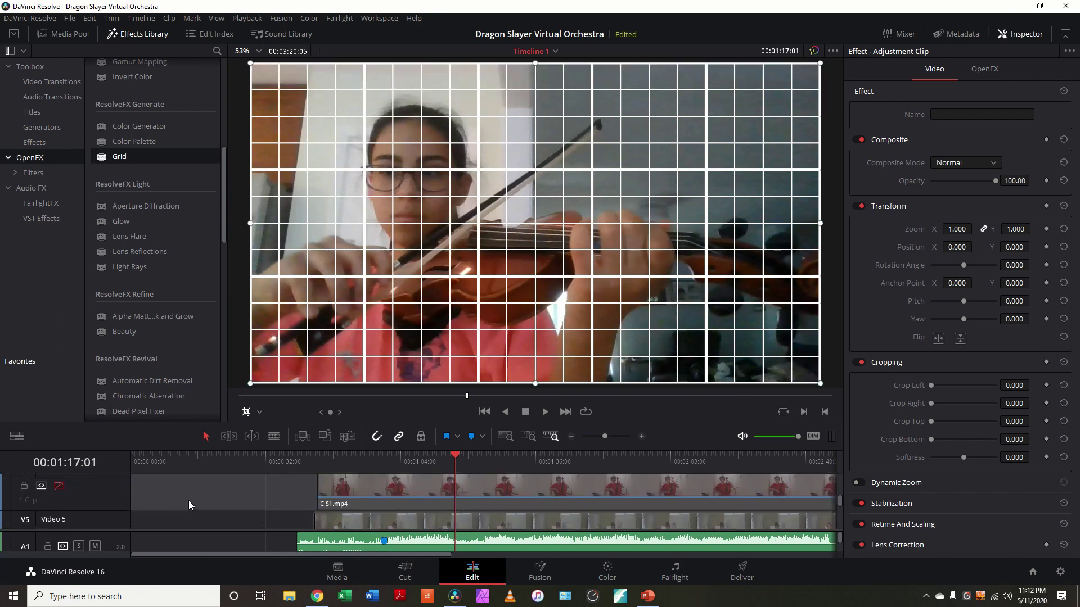
{"action": "scroll", "coordinate": [188, 500], "scroll_direction": "down", "scroll_amount": 4}
{"action": "left_click", "coordinate": [314, 511]}
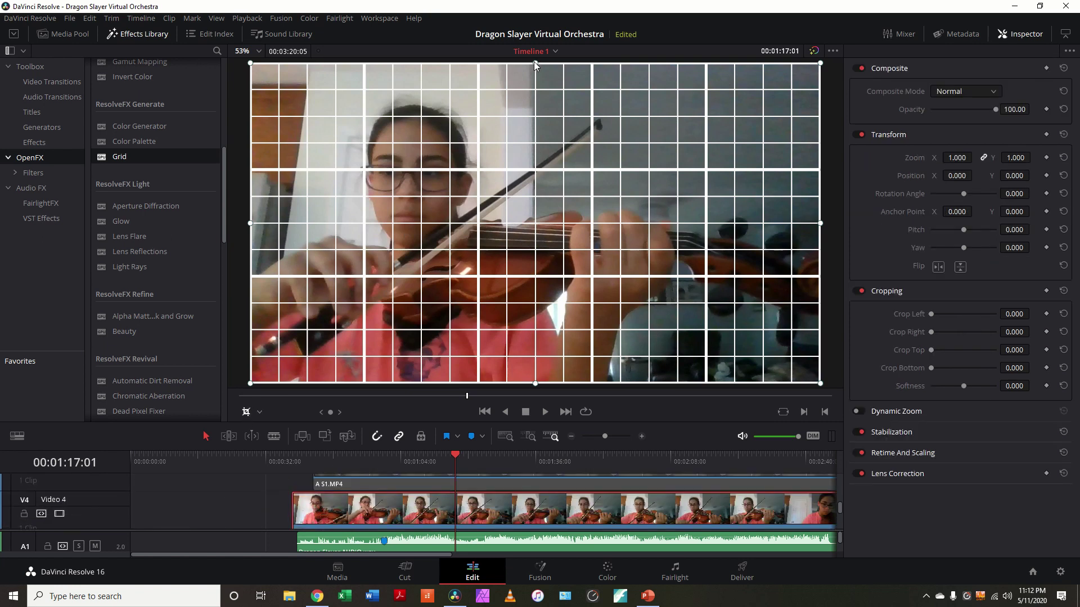
{"action": "left_click_drag", "start_coordinate": [535, 63], "coordinate": [531, 102]}
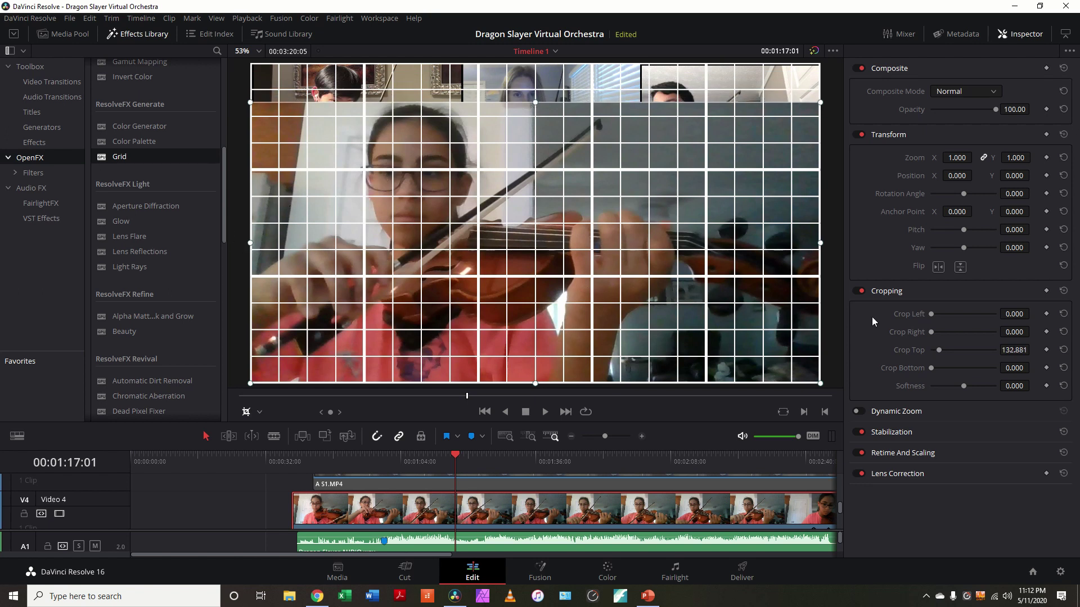
{"action": "left_click_drag", "start_coordinate": [936, 349], "coordinate": [939, 350]}
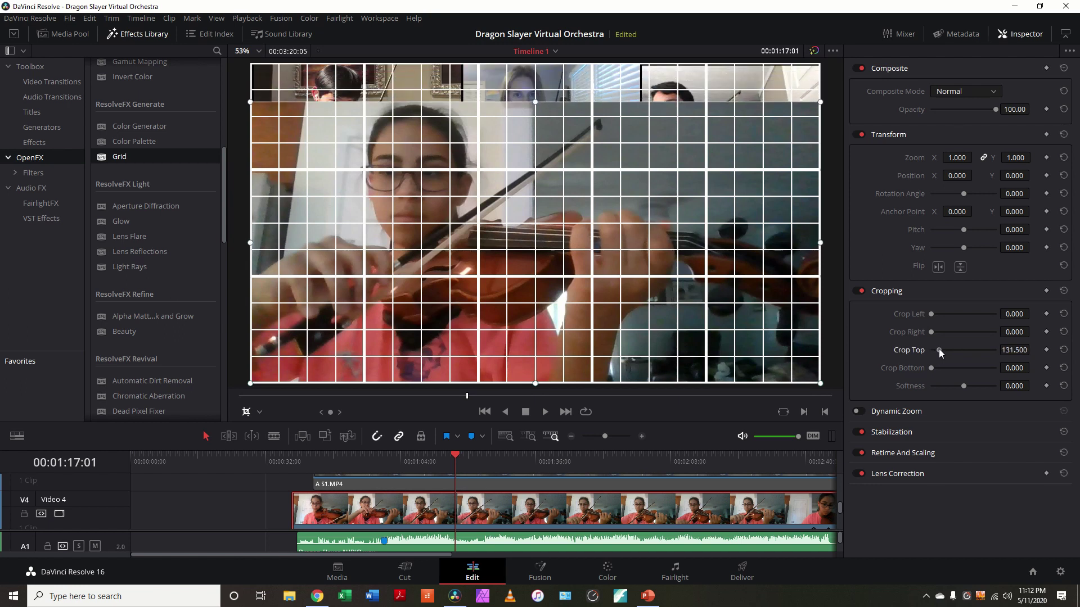
Scale V S4.mp4 to about 0.383, crop its right side by about 267, and place it in the grid's second row under the leftmost violinist
{"action": "left_click", "coordinate": [259, 412]}
{"action": "left_click", "coordinate": [271, 429]}
{"action": "left_click_drag", "start_coordinate": [251, 384], "coordinate": [427, 308]}
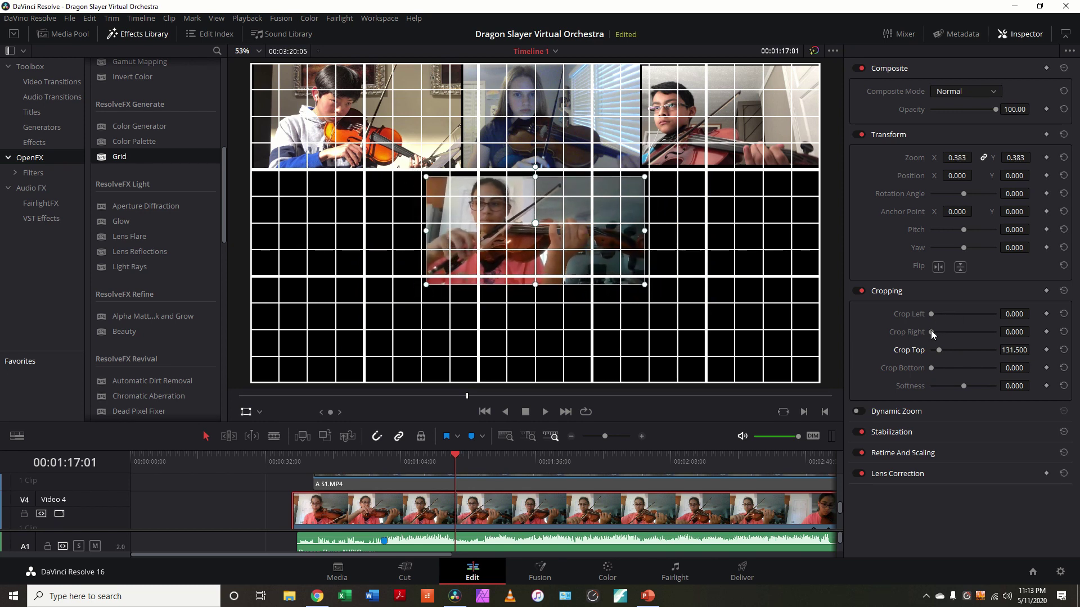
{"action": "left_click_drag", "start_coordinate": [930, 330], "coordinate": [939, 328]}
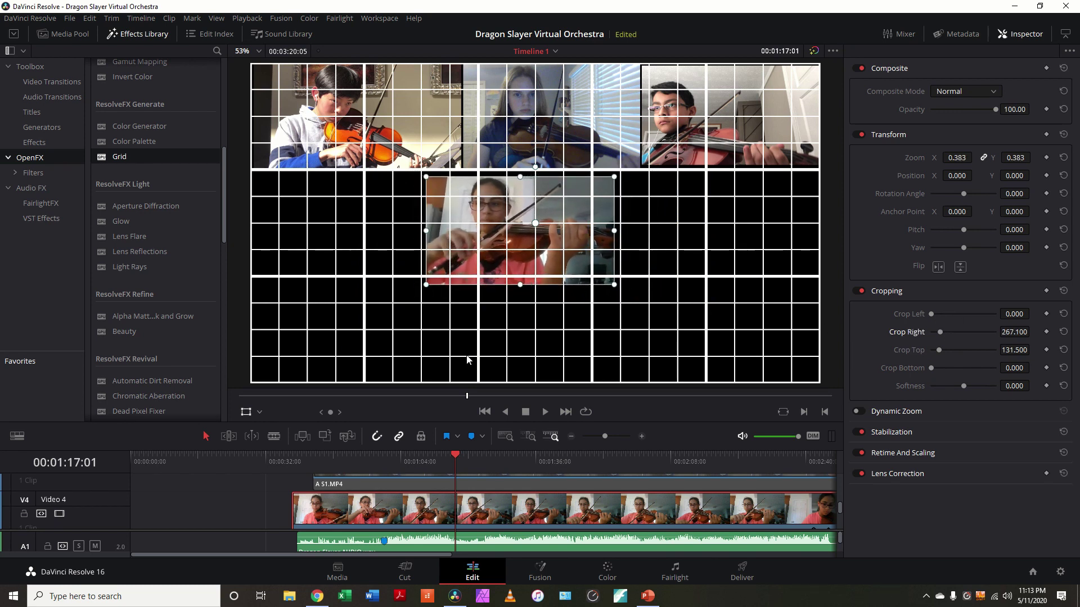
{"action": "left_click_drag", "start_coordinate": [477, 258], "coordinate": [314, 254]}
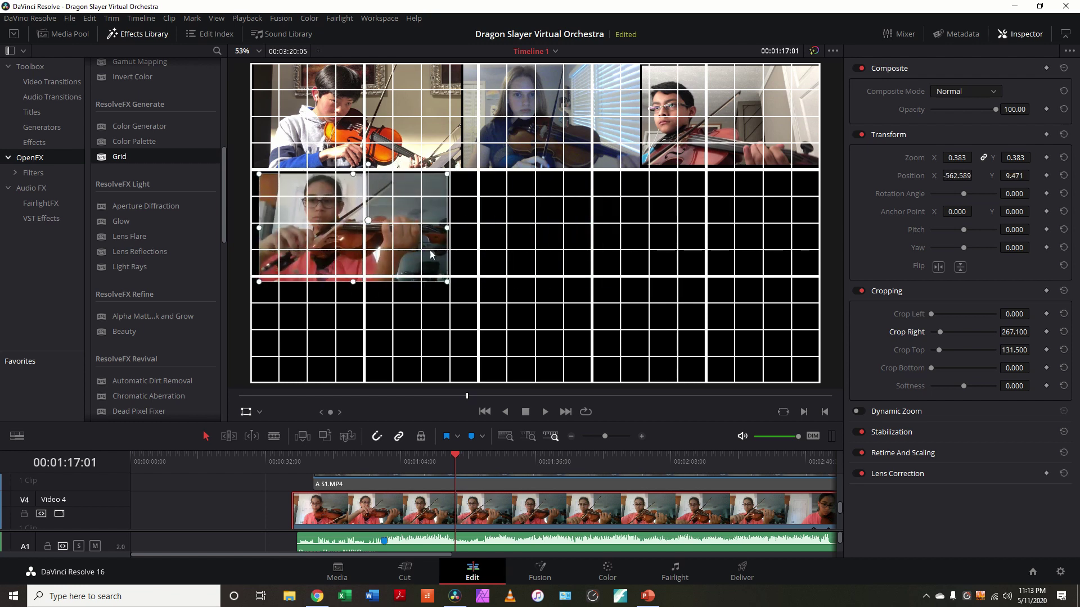
Refine V S4.mp4 to zoom 0.376, Crop Top 93.9 and Crop Right 33.4, with its left edge against the frame at position X about -591
{"action": "left_click_drag", "start_coordinate": [449, 282], "coordinate": [446, 280]}
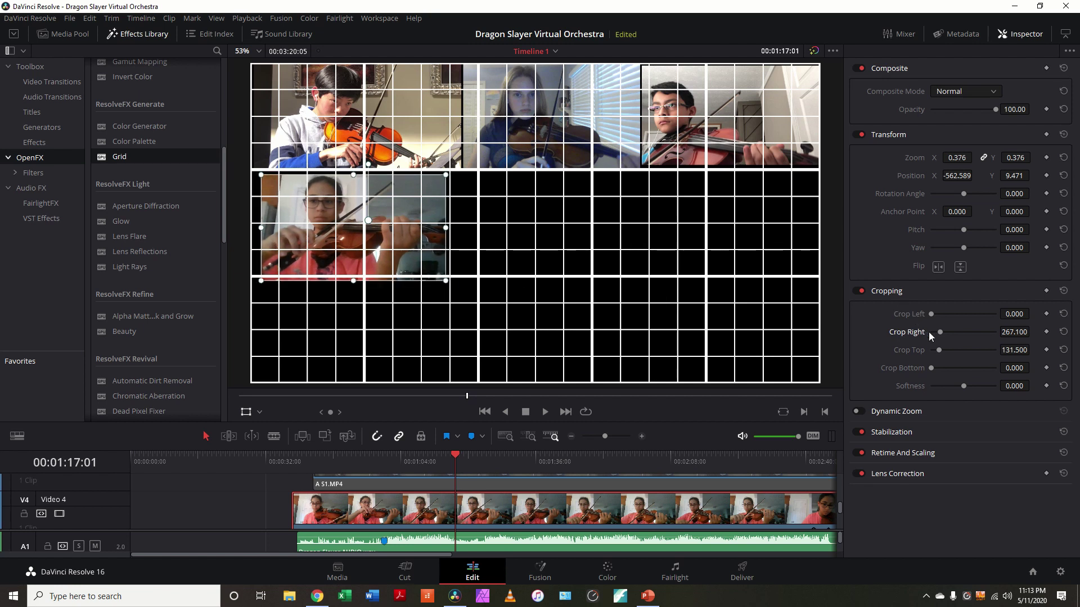
{"action": "left_click_drag", "start_coordinate": [938, 350], "coordinate": [936, 350]}
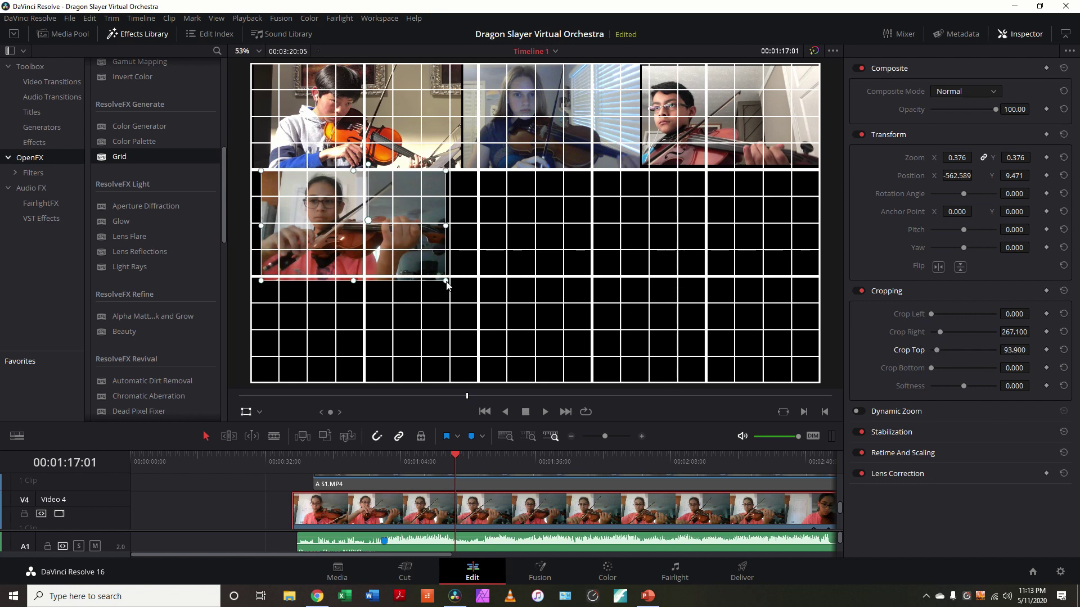
{"action": "left_click_drag", "start_coordinate": [941, 333], "coordinate": [936, 332]}
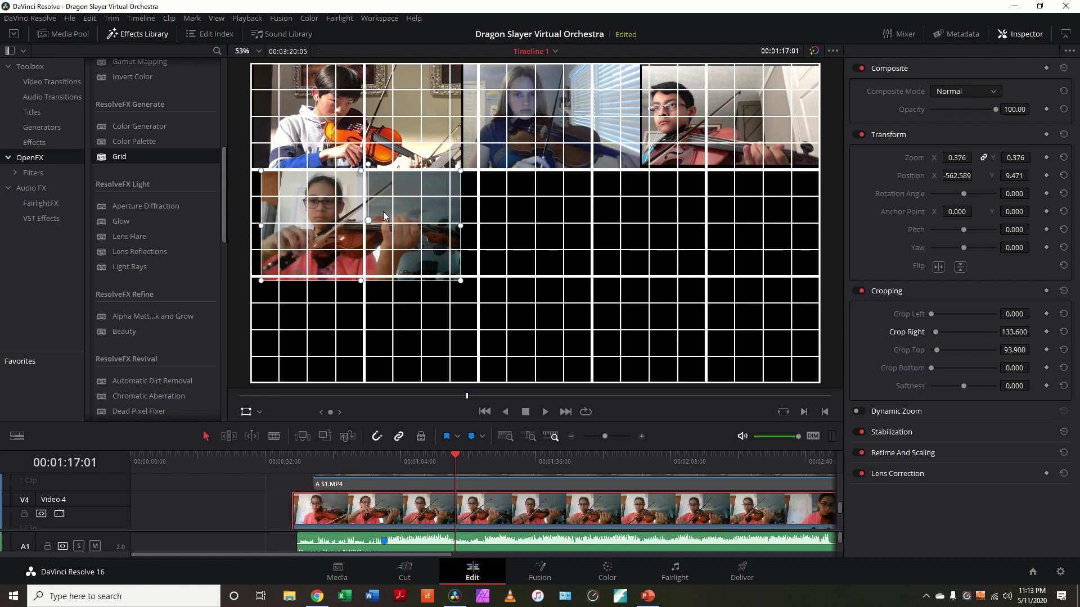
{"action": "left_click_drag", "start_coordinate": [403, 230], "coordinate": [394, 225]}
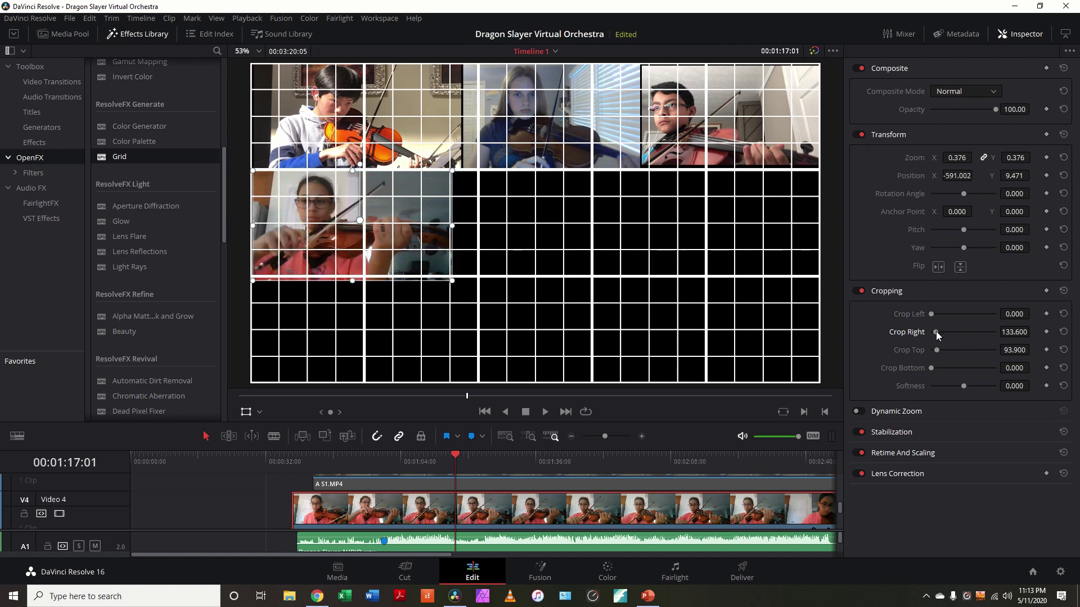
{"action": "left_click_drag", "start_coordinate": [936, 332], "coordinate": [932, 331]}
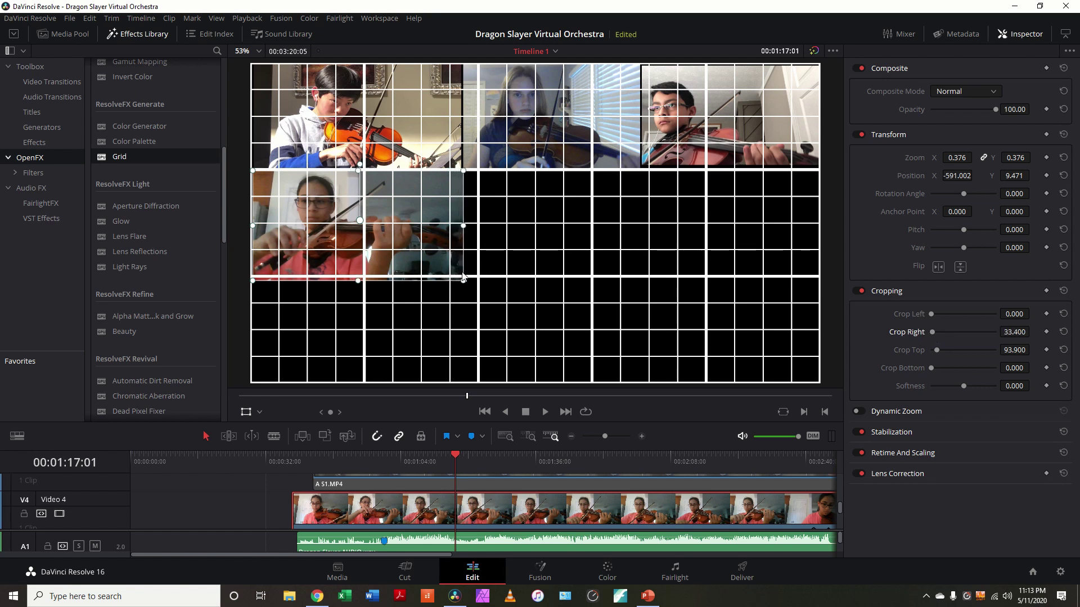
Shrink V S4.mp4 to zoom 0.366 near position X -597, Y 11, and reduce its right crop further to fill the cell width
{"action": "left_click_drag", "start_coordinate": [463, 281], "coordinate": [454, 263]}
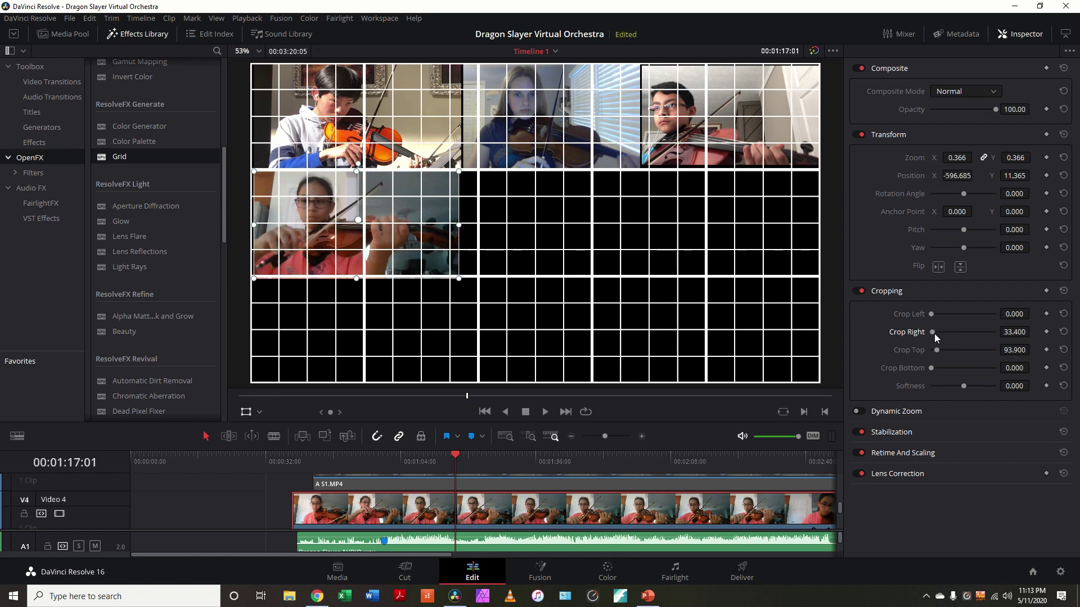
{"action": "left_click_drag", "start_coordinate": [934, 333], "coordinate": [931, 332]}
{"action": "left_click_drag", "start_coordinate": [431, 229], "coordinate": [430, 229]}
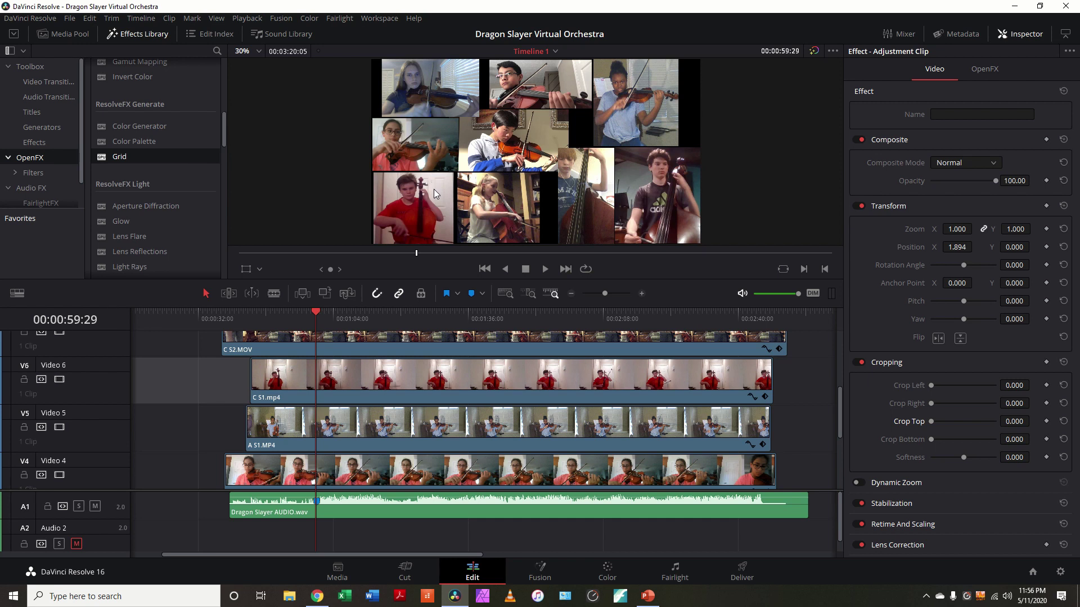
Try removing the top and right crops of C S1.mp4 on Video 6, undo the attempt and save the project
{"action": "left_click", "coordinate": [302, 372]}
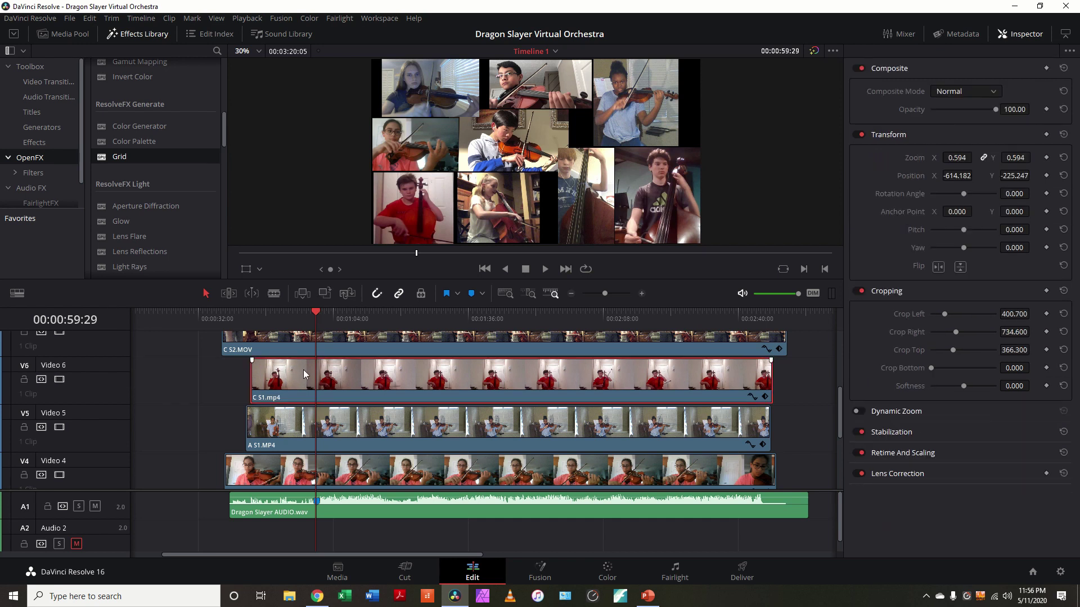
{"action": "left_click", "coordinate": [246, 269]}
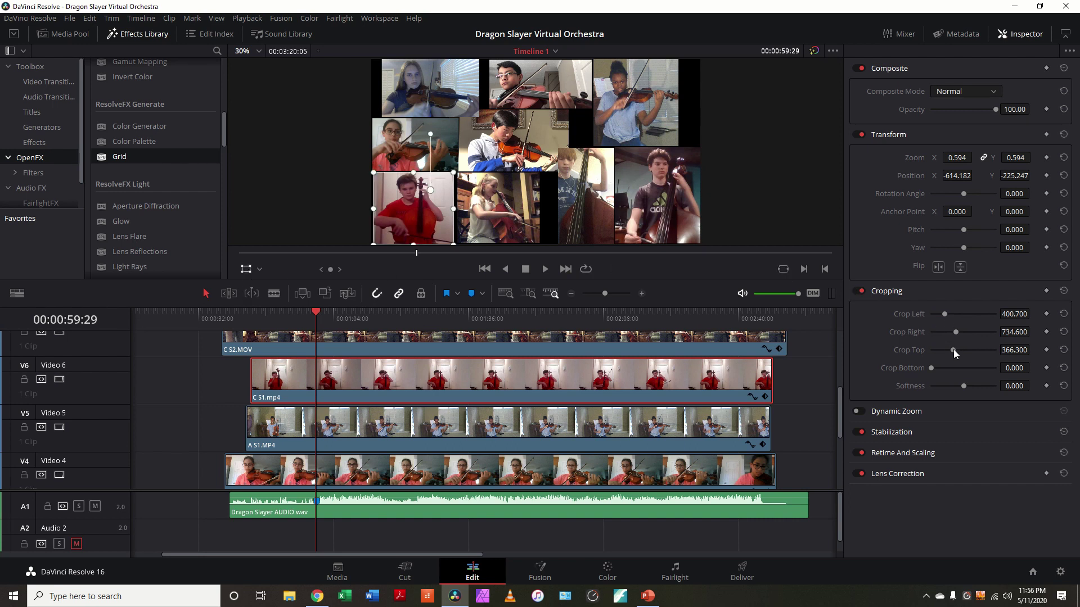
{"action": "left_click_drag", "start_coordinate": [953, 350], "coordinate": [921, 336]}
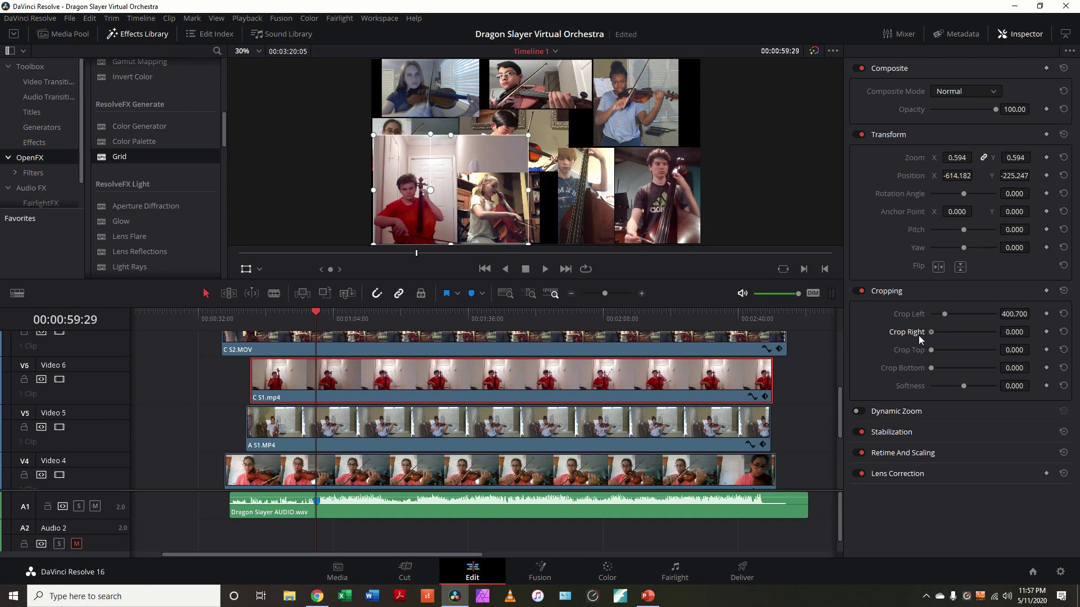
{"action": "key", "text": "ctrl+z"}
{"action": "key", "text": "ctrl+z"}
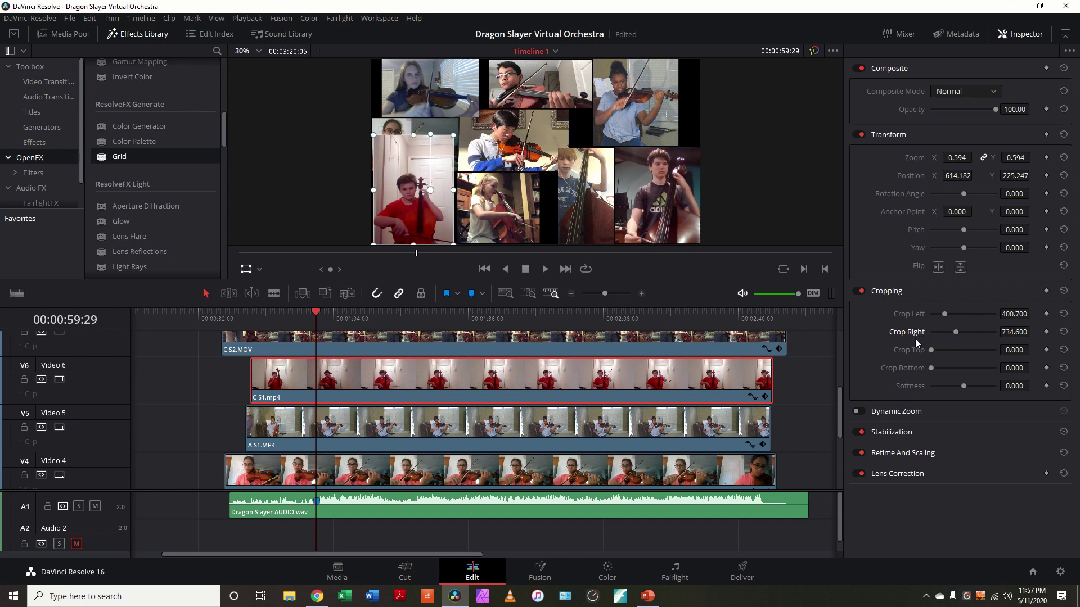
{"action": "key", "text": "ctrl+s"}
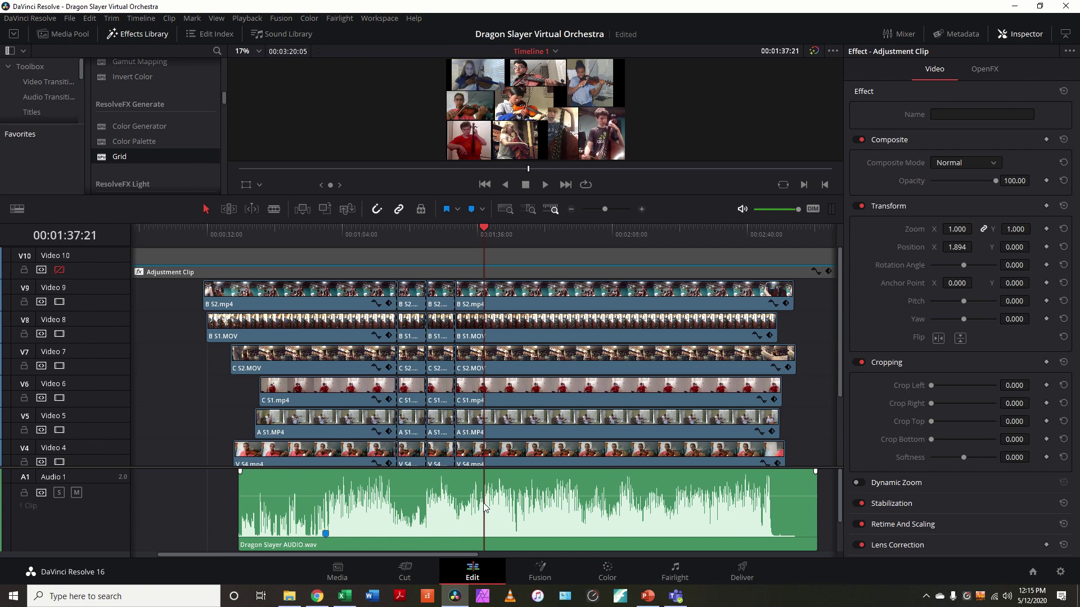
Select the clips on Video 1 through Video 9 and split them all at 00:01:37:21
{"action": "scroll", "coordinate": [485, 507], "scroll_direction": "up", "scroll_amount": 6}
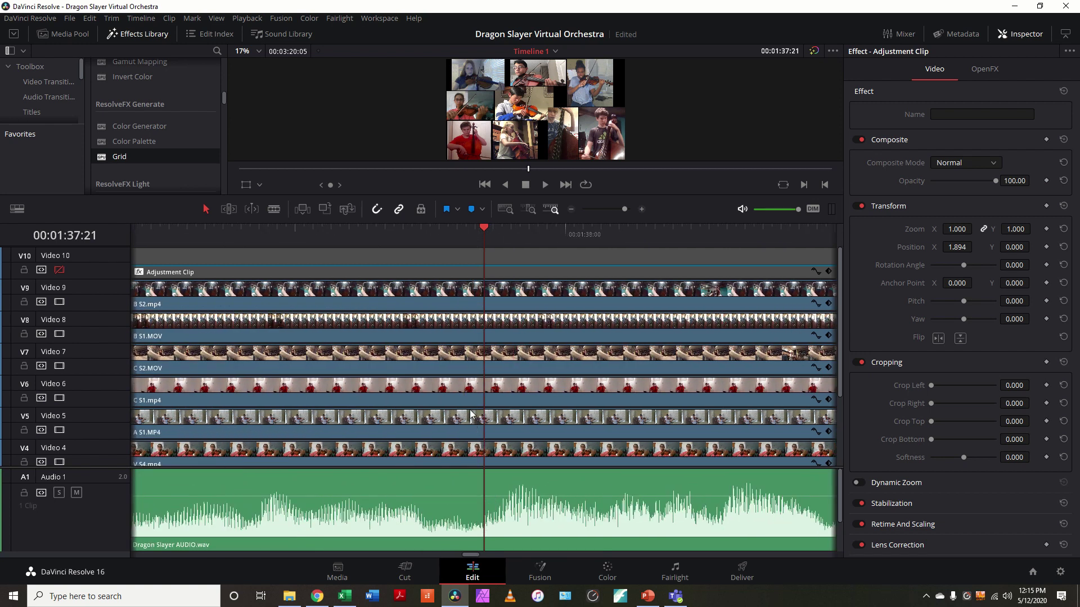
{"action": "scroll", "coordinate": [471, 414], "scroll_direction": "down", "scroll_amount": 3}
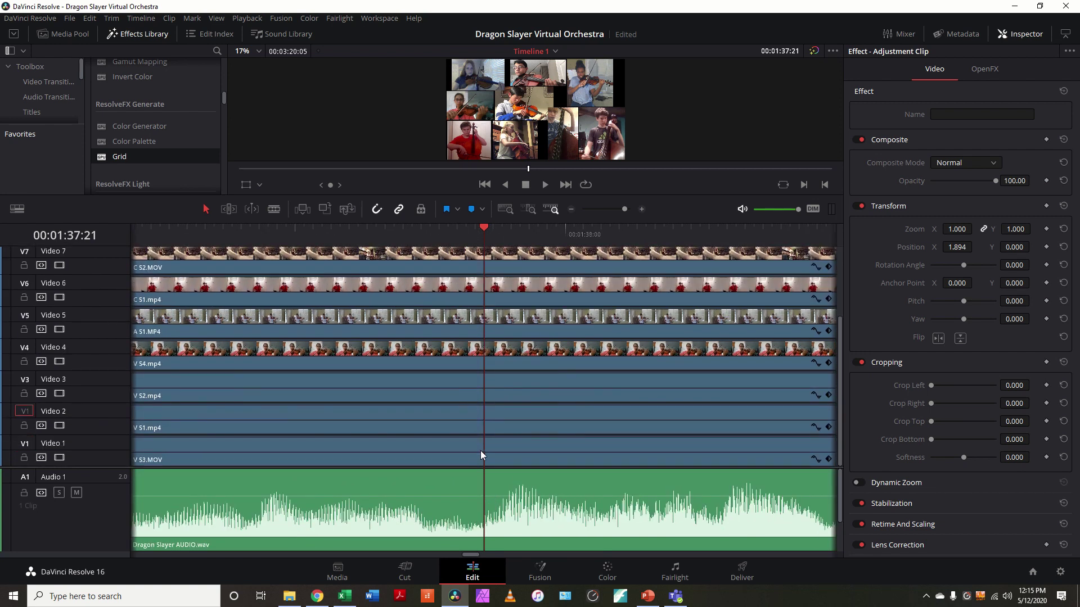
{"action": "left_click", "coordinate": [480, 455]}
{"action": "scroll", "coordinate": [480, 450], "scroll_direction": "up", "scroll_amount": 3}
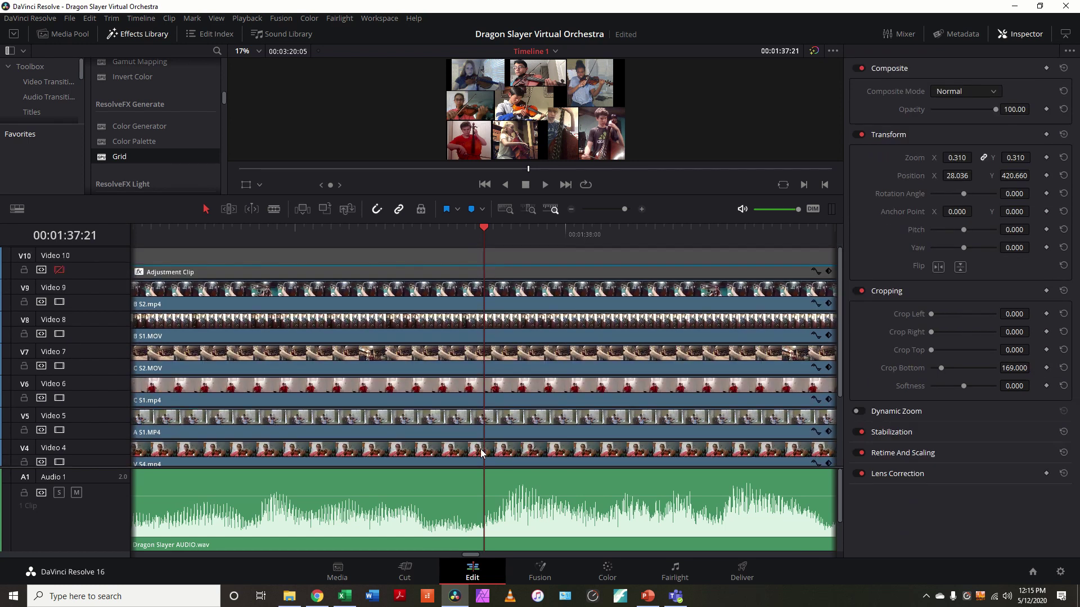
{"action": "left_click", "coordinate": [481, 293], "text": "shift"}
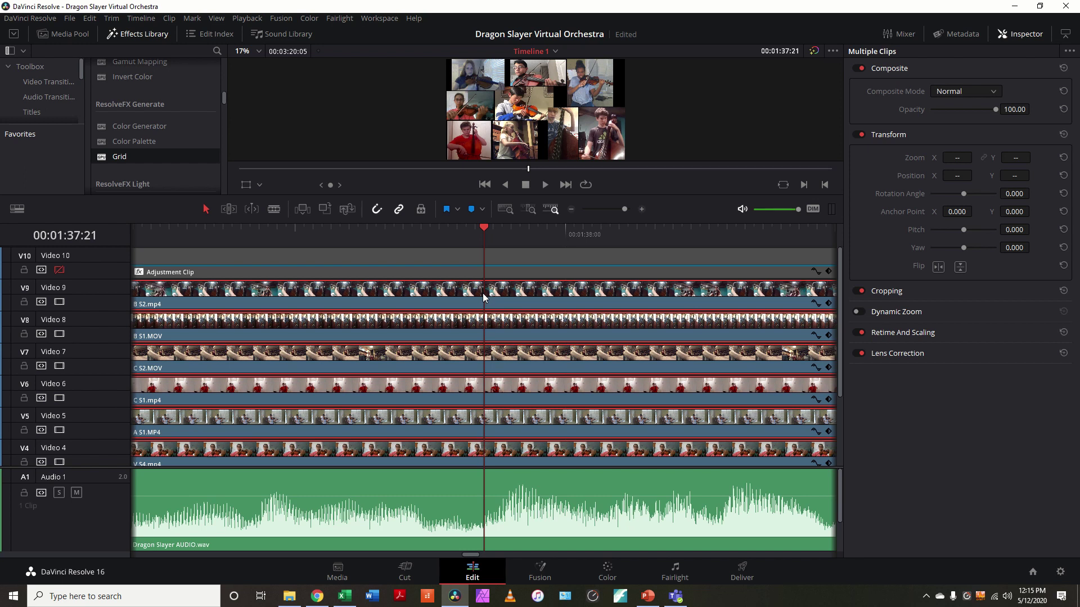
{"action": "key", "text": "ctrl+backslash"}
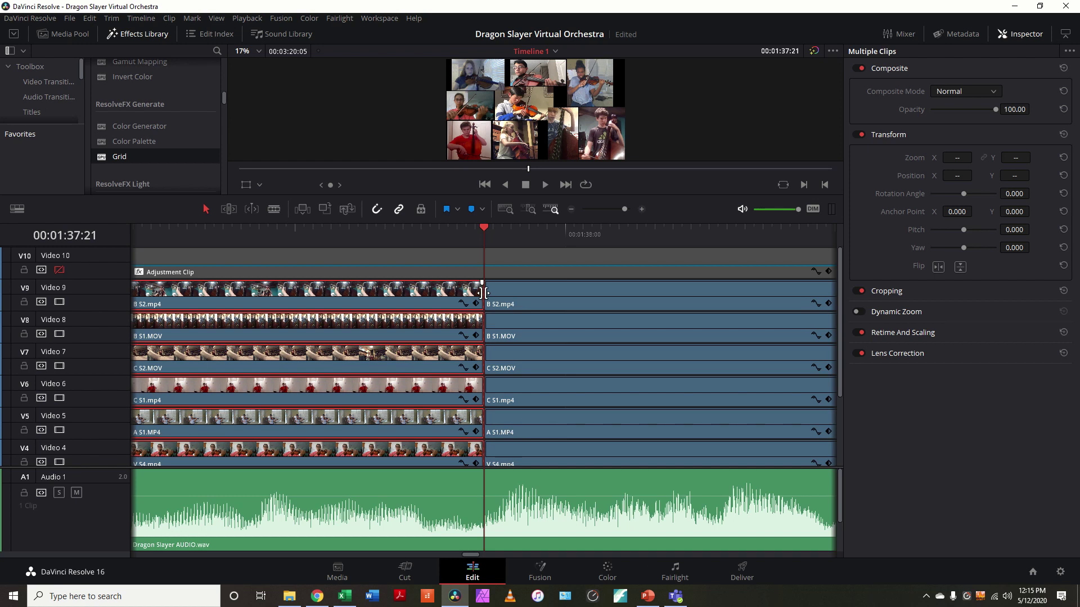
{"action": "scroll", "coordinate": [483, 292], "scroll_direction": "down", "scroll_amount": 3}
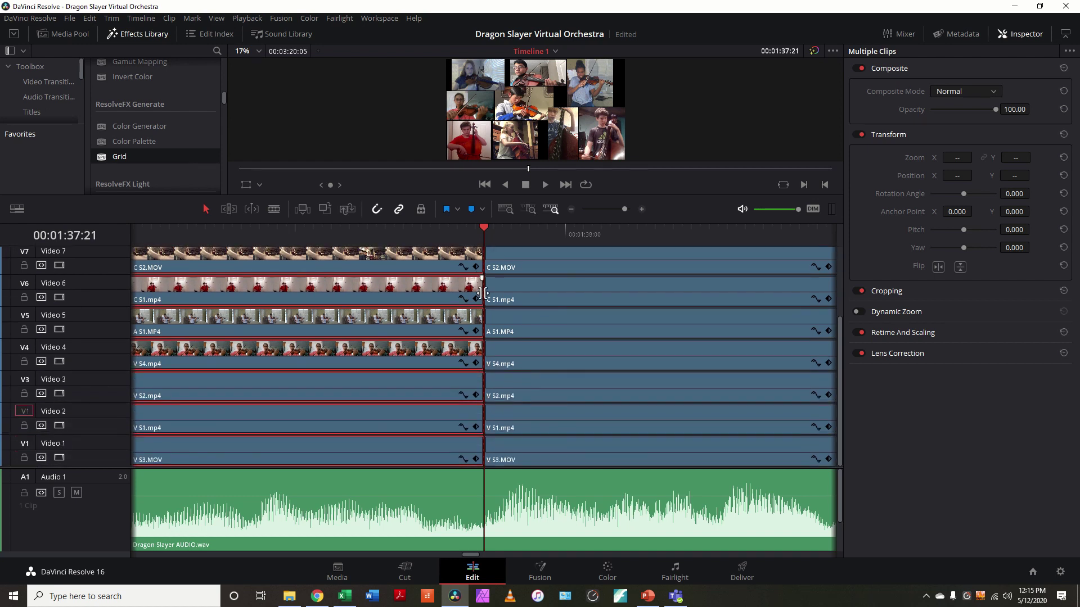
{"action": "scroll", "coordinate": [484, 293], "scroll_direction": "down", "scroll_amount": 10}
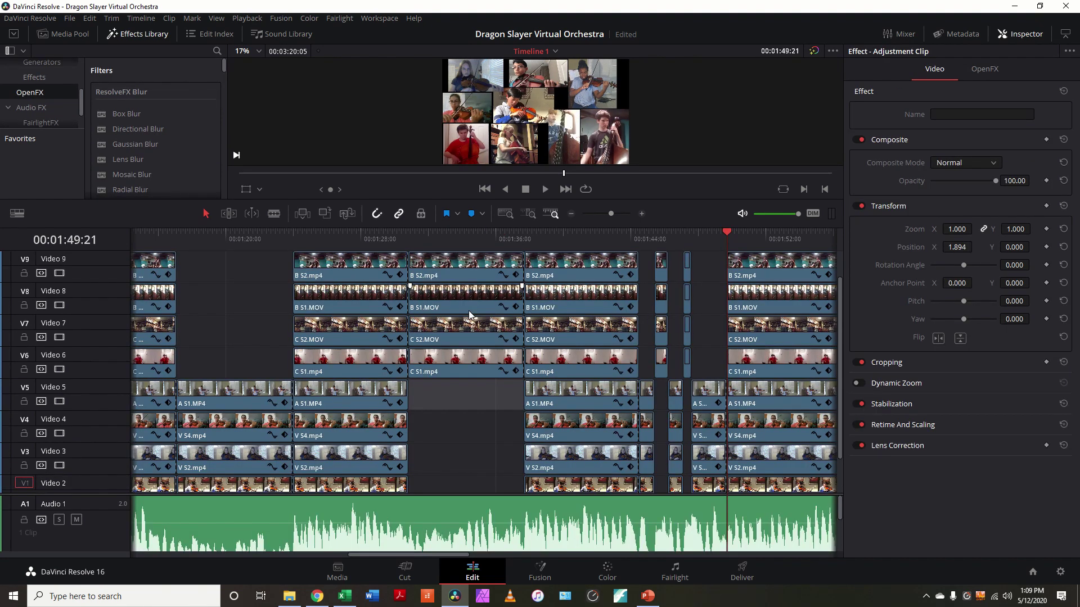
Preview the alternating instrument-group layouts section by section from about 00:01:18 to 00:01:49 on the timeline
{"action": "left_click", "coordinate": [207, 234]}
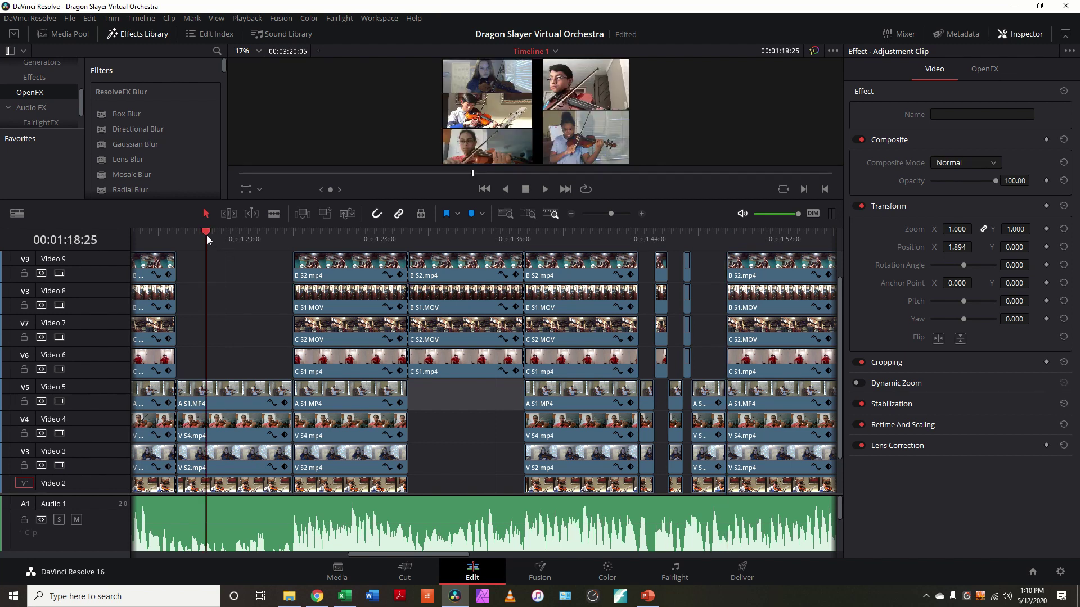
{"action": "left_click", "coordinate": [354, 235]}
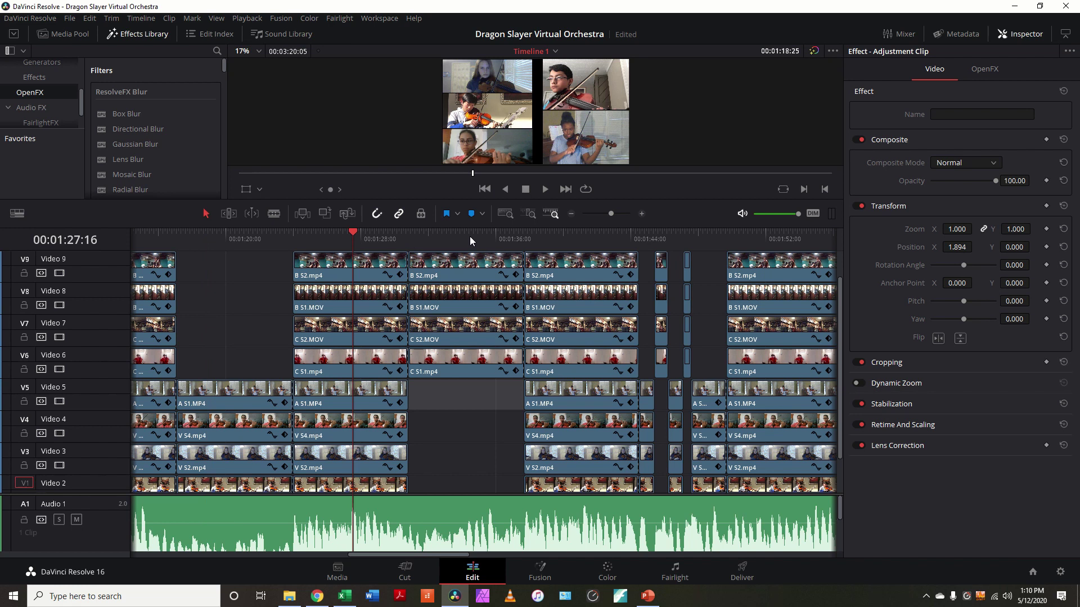
{"action": "left_click", "coordinate": [473, 229]}
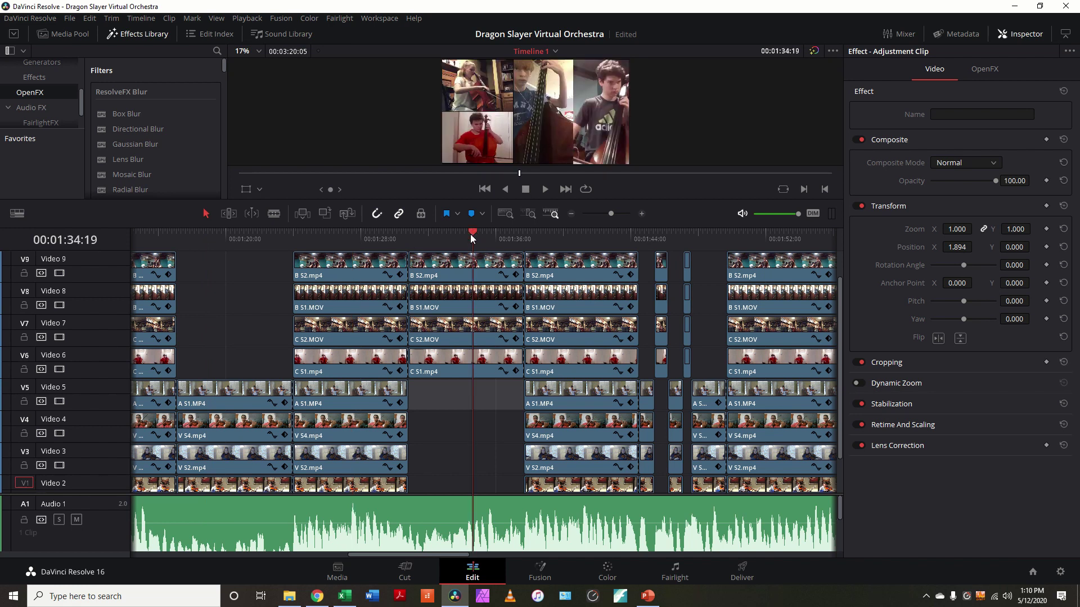
{"action": "left_click", "coordinate": [590, 235]}
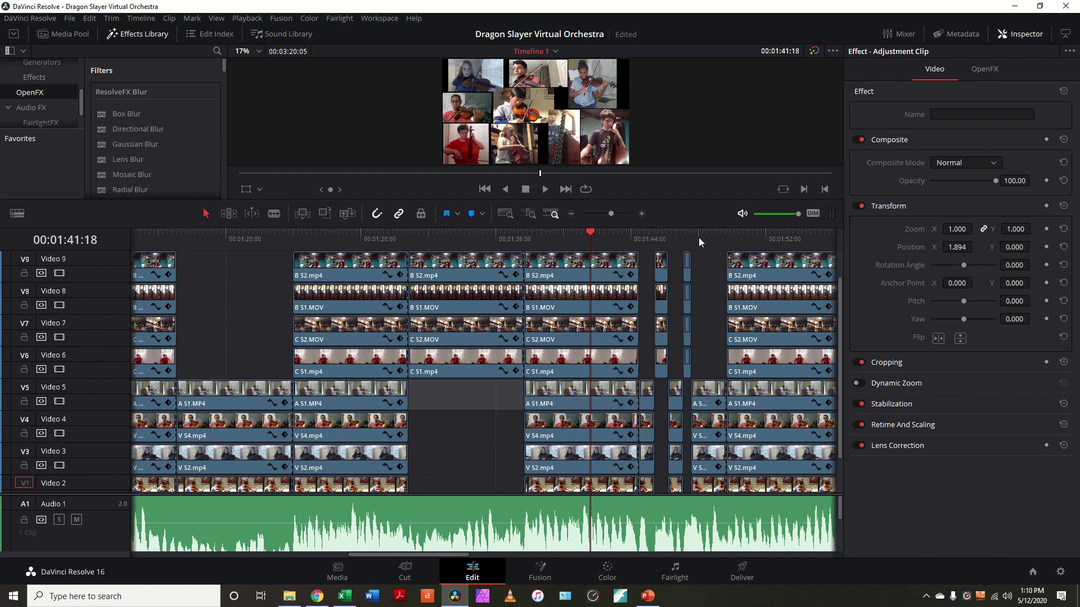
{"action": "left_click", "coordinate": [639, 231]}
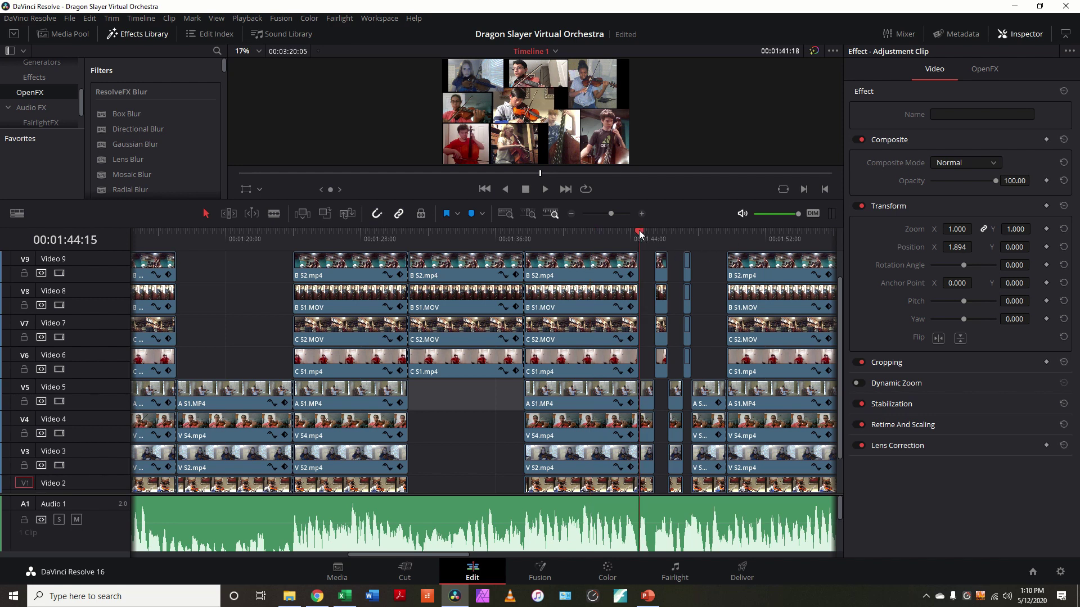
{"action": "left_click", "coordinate": [654, 233]}
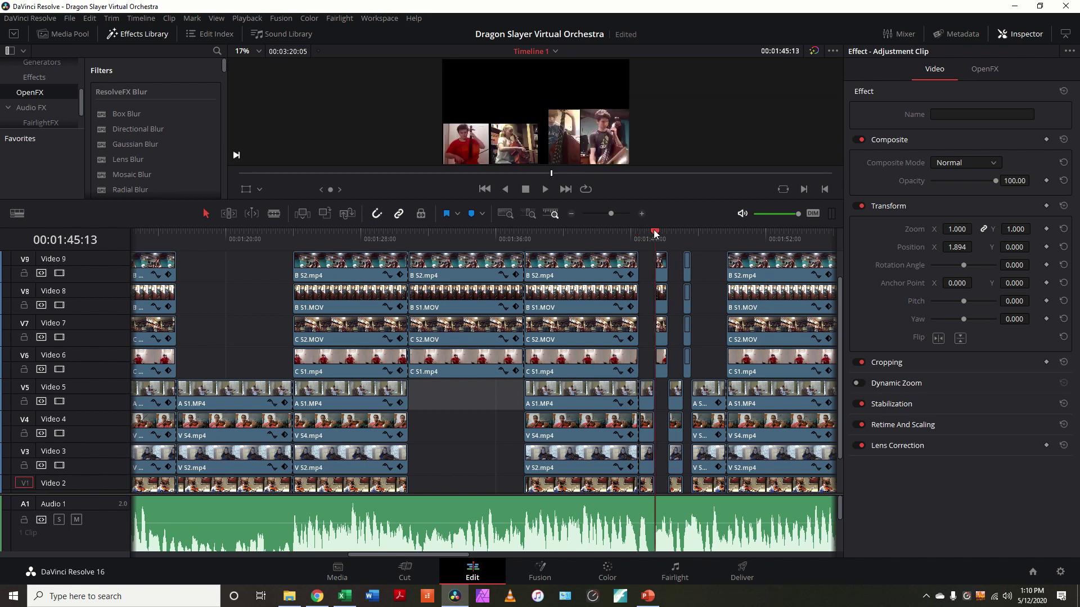
{"action": "left_click", "coordinate": [669, 231]}
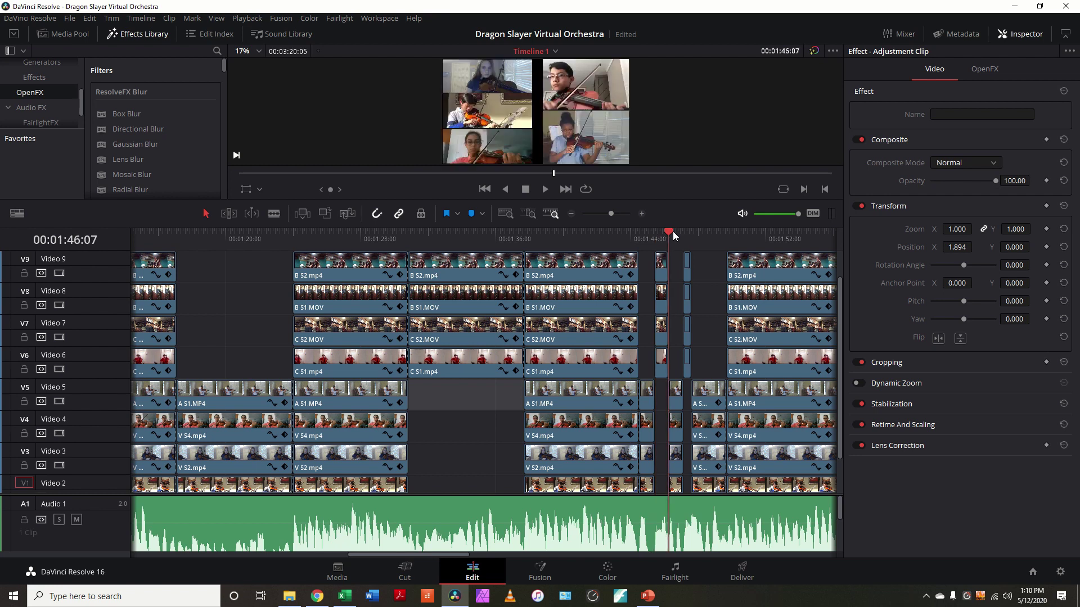
{"action": "left_click", "coordinate": [682, 231]}
{"action": "left_click", "coordinate": [693, 231]}
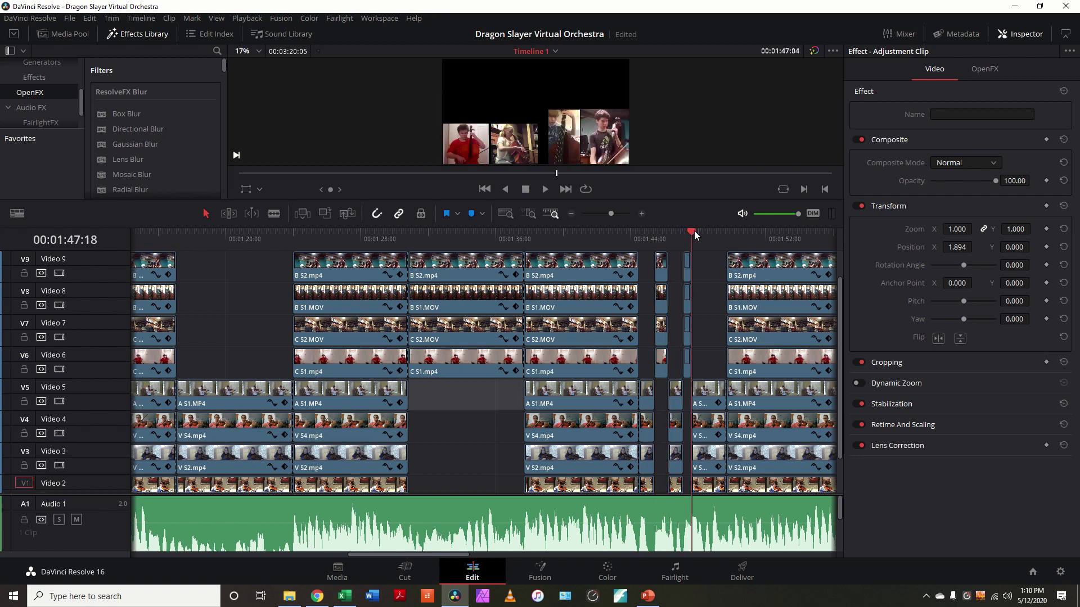
{"action": "left_click", "coordinate": [725, 232]}
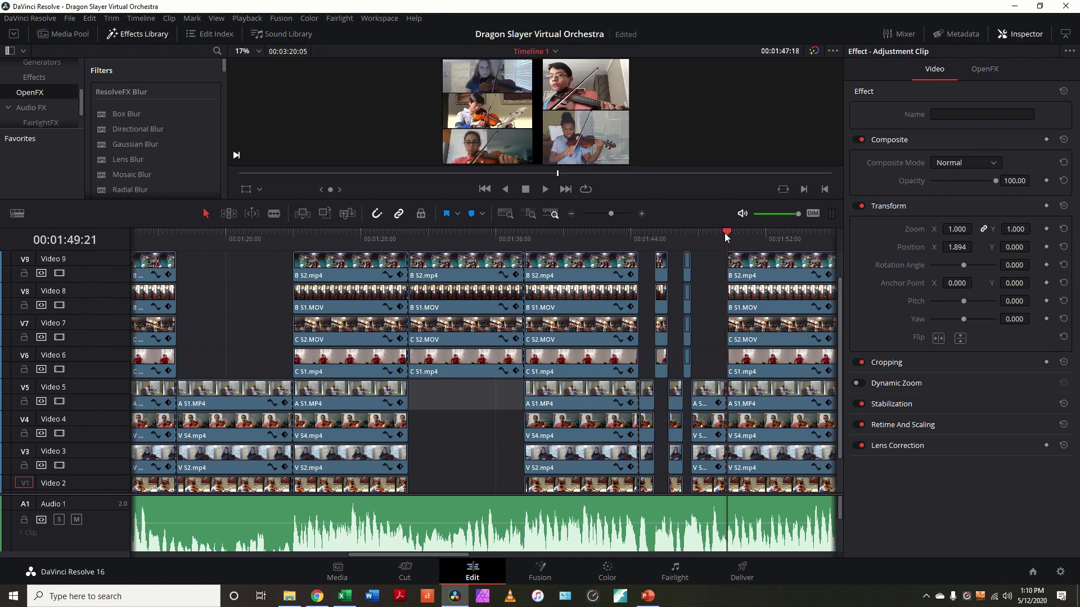
Copy the attributes of the B S2.mp4 clip just before 00:01:37:21 and paste them onto the two short B S2.mp4 clips on Video 9
{"action": "left_click", "coordinate": [638, 234]}
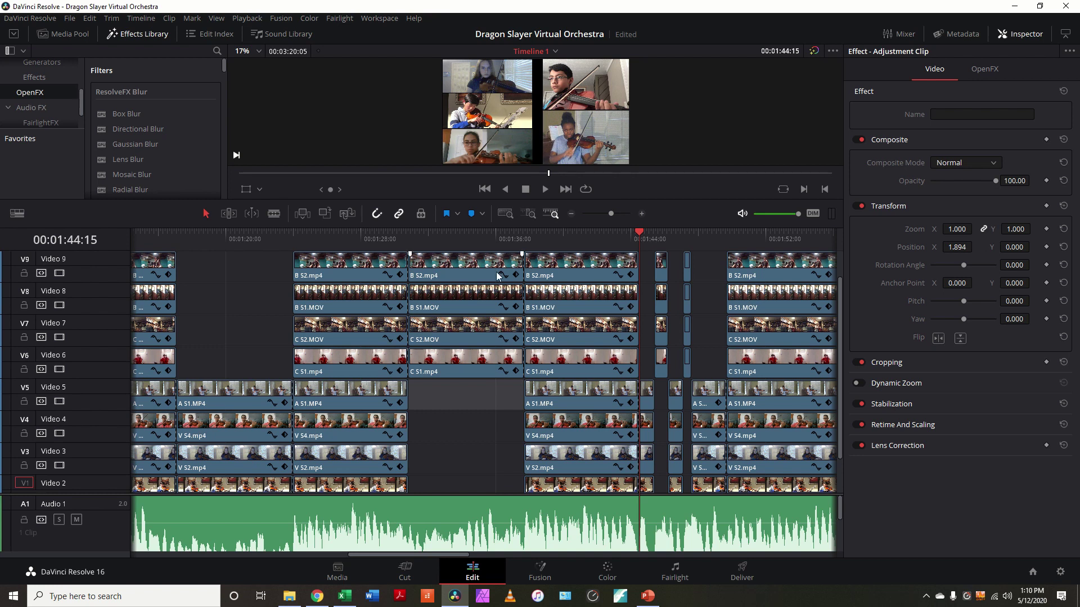
{"action": "left_click", "coordinate": [460, 266]}
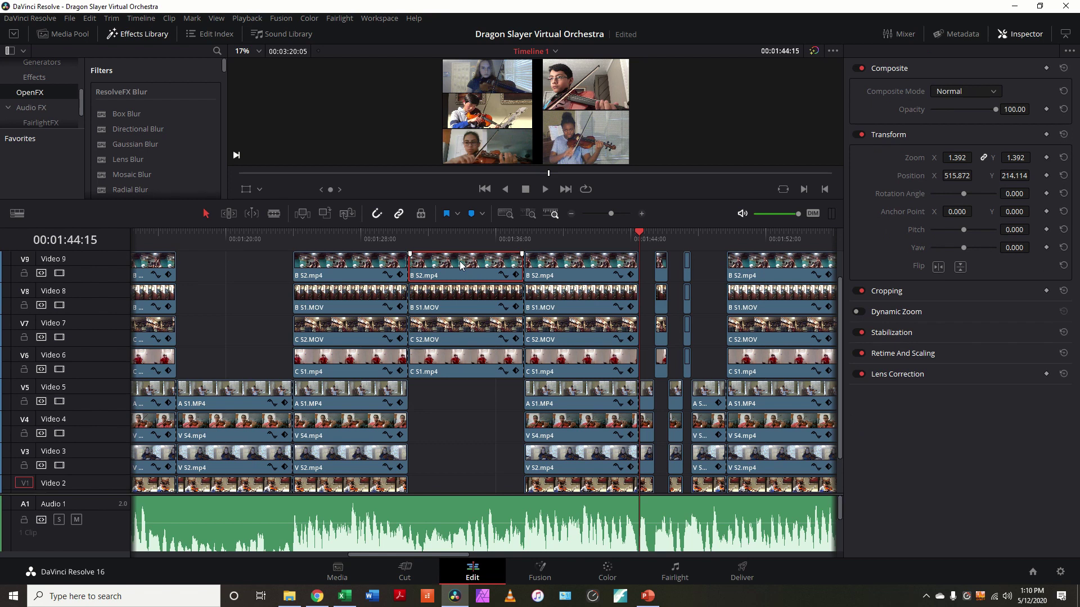
{"action": "scroll", "coordinate": [467, 269], "scroll_direction": "up", "scroll_amount": 1}
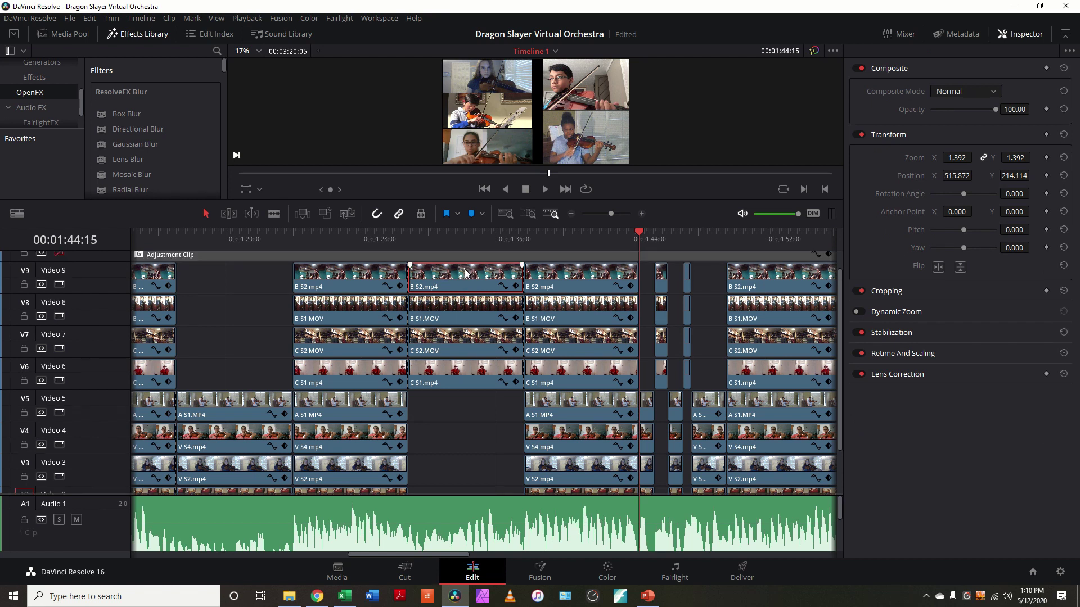
{"action": "left_click", "coordinate": [646, 273]}
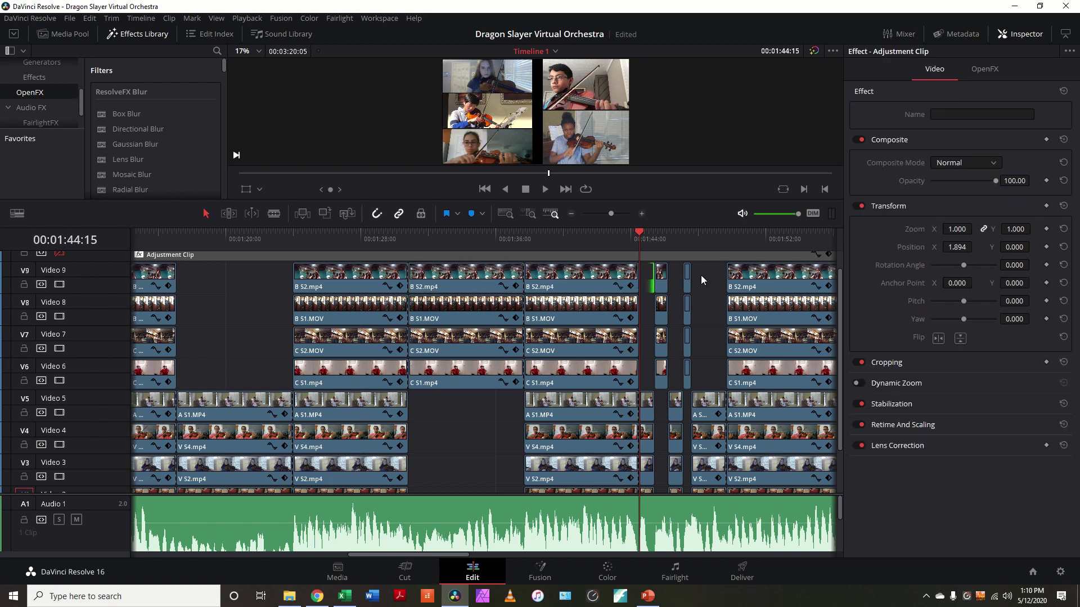
{"action": "left_click_drag", "start_coordinate": [665, 280], "coordinate": [654, 281]}
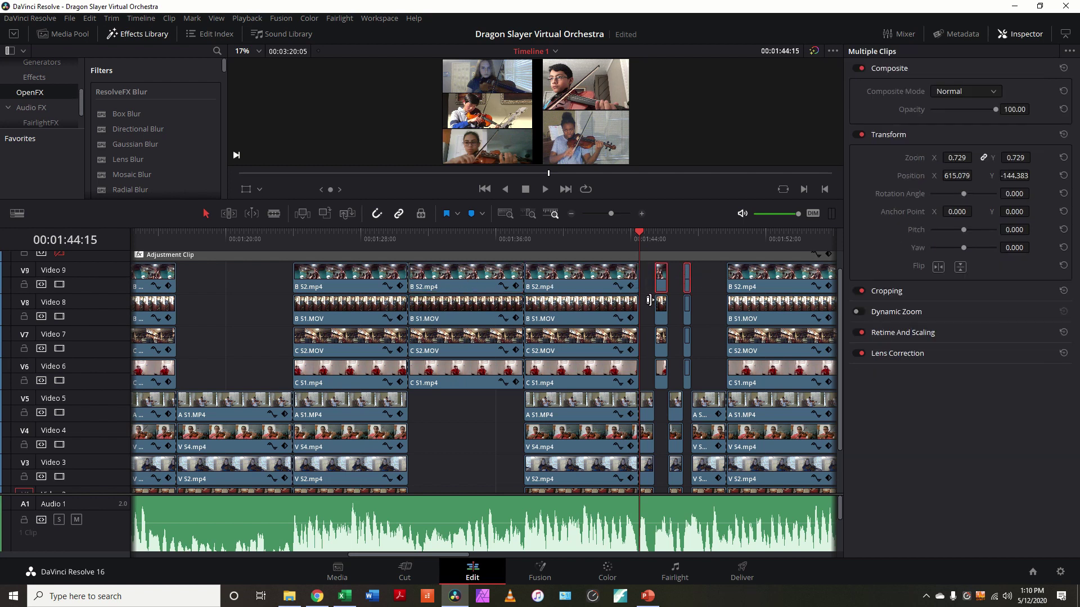
{"action": "left_click", "coordinate": [89, 18]}
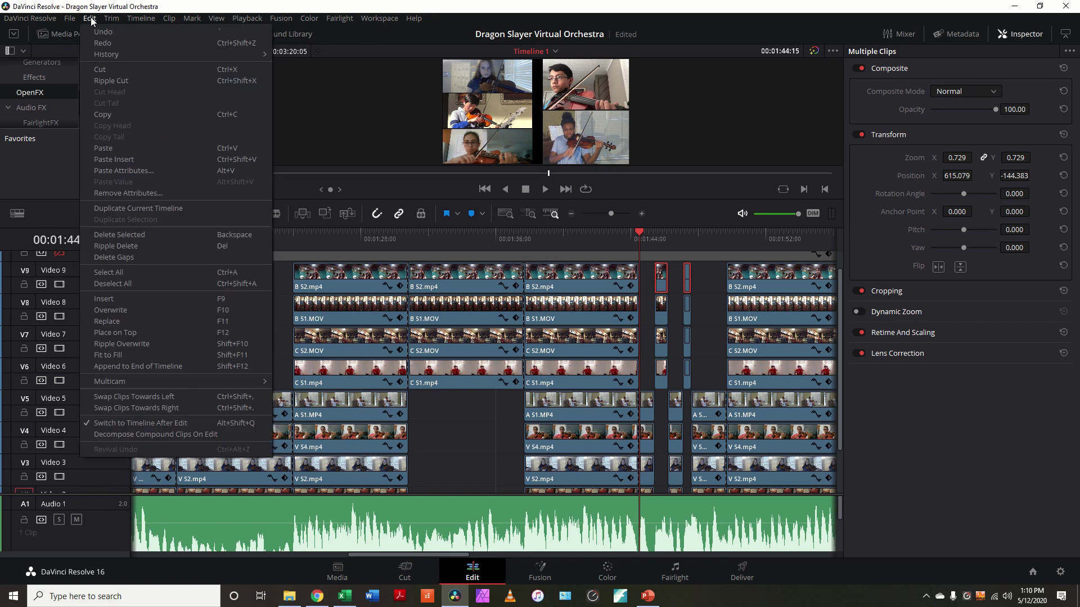
{"action": "left_click", "coordinate": [145, 172]}
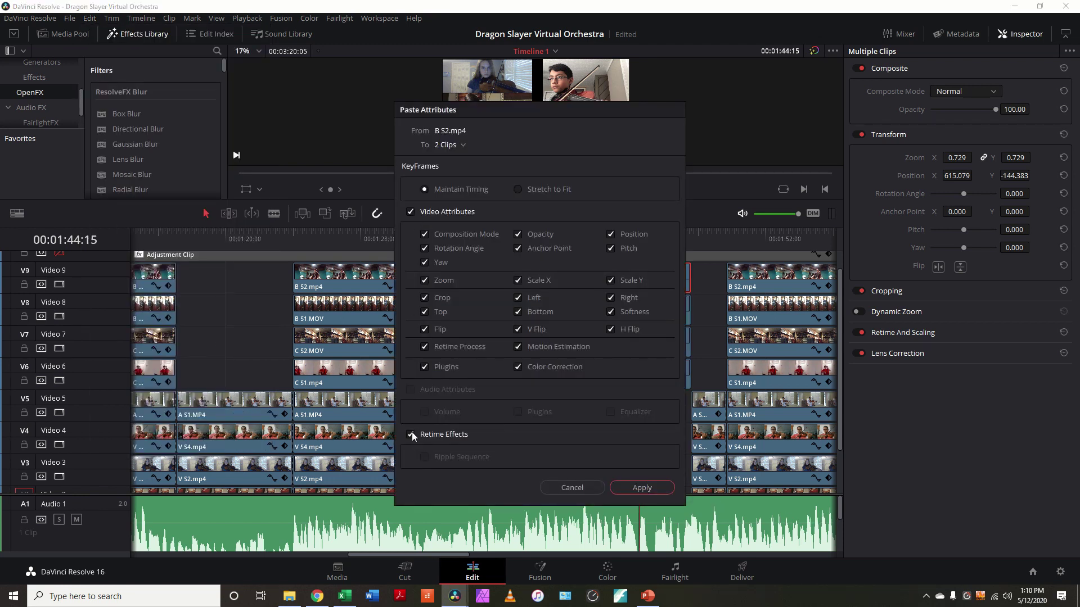
{"action": "left_click", "coordinate": [637, 486]}
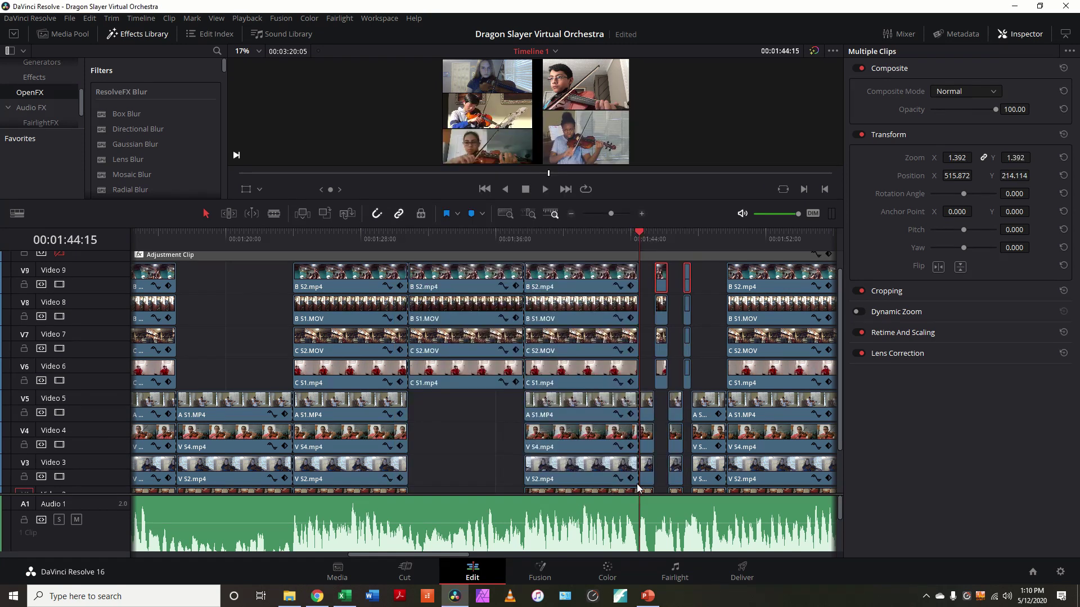
Copy the low-strings layout attributes of the B S1.MOV clip before 00:01:37:21 onto the two short clips on Video 8
{"action": "left_click", "coordinate": [655, 234]}
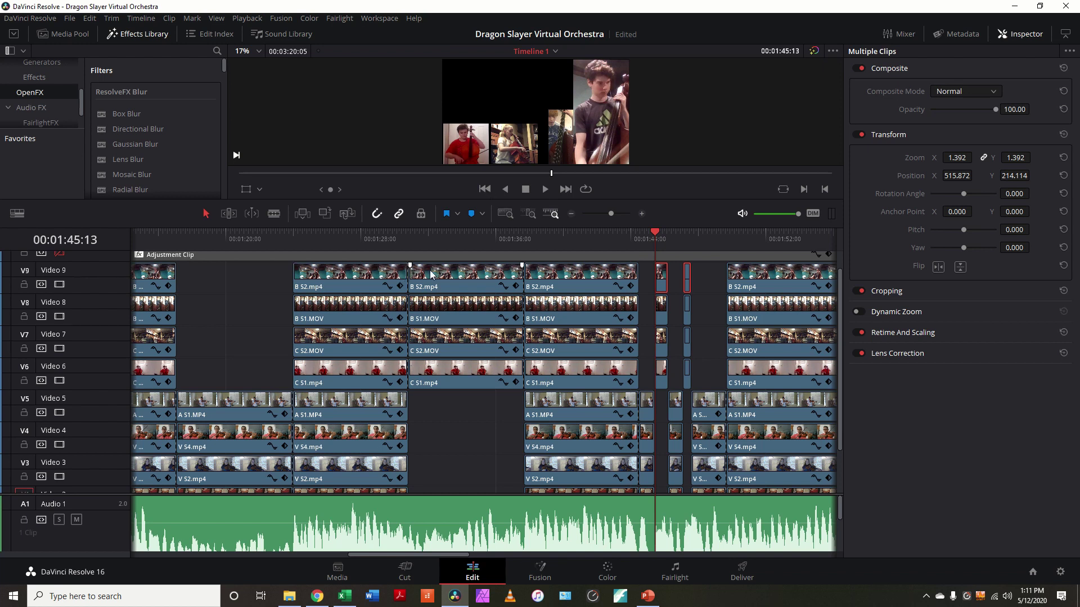
{"action": "left_click", "coordinate": [443, 318]}
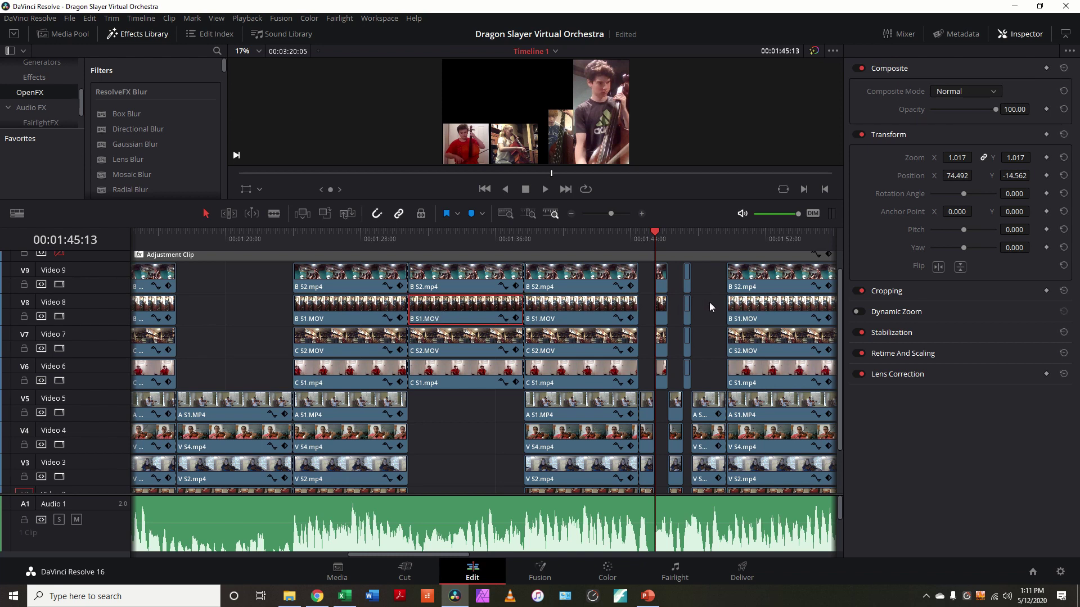
{"action": "left_click_drag", "start_coordinate": [710, 303], "coordinate": [650, 308]}
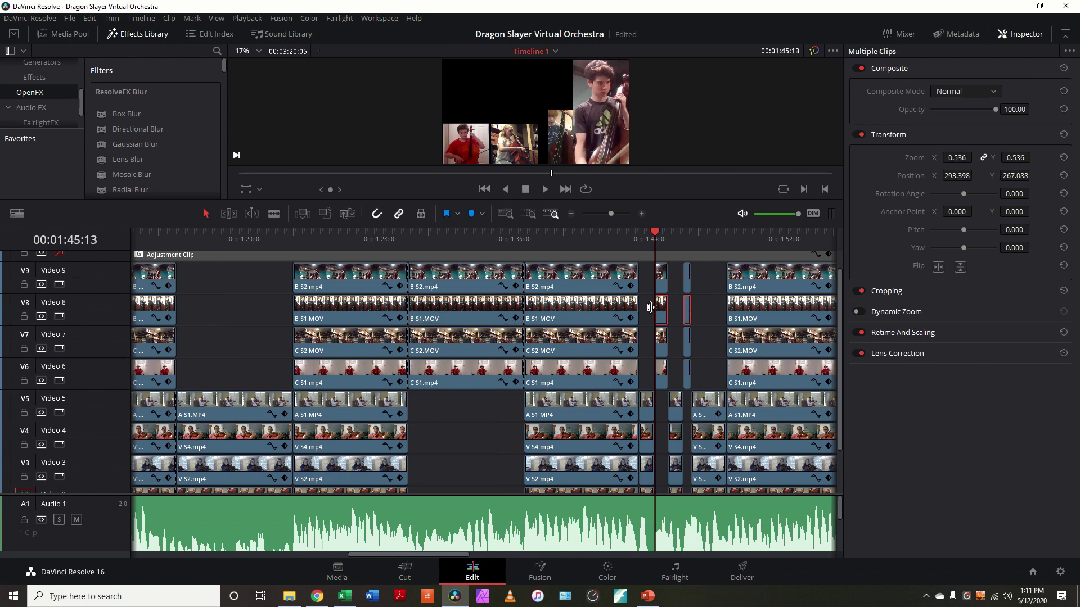
{"action": "key", "text": "alt+v"}
{"action": "left_click", "coordinate": [643, 490]}
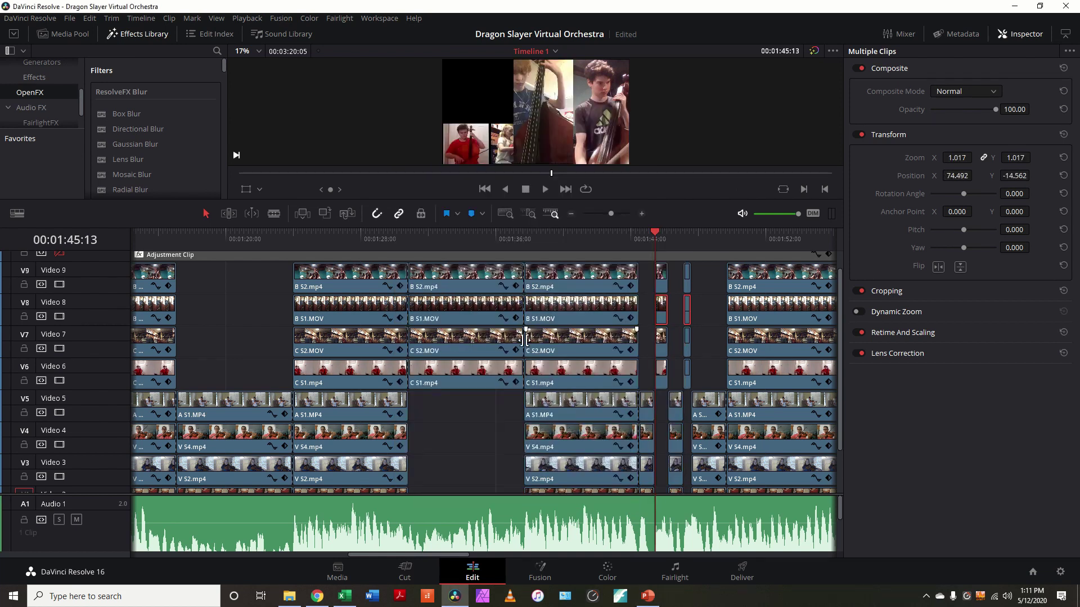
Copy the low-strings layout attributes of the C S2.MOV clip before 00:01:37:21 onto the two short clips on Video 7
{"action": "left_click", "coordinate": [489, 344]}
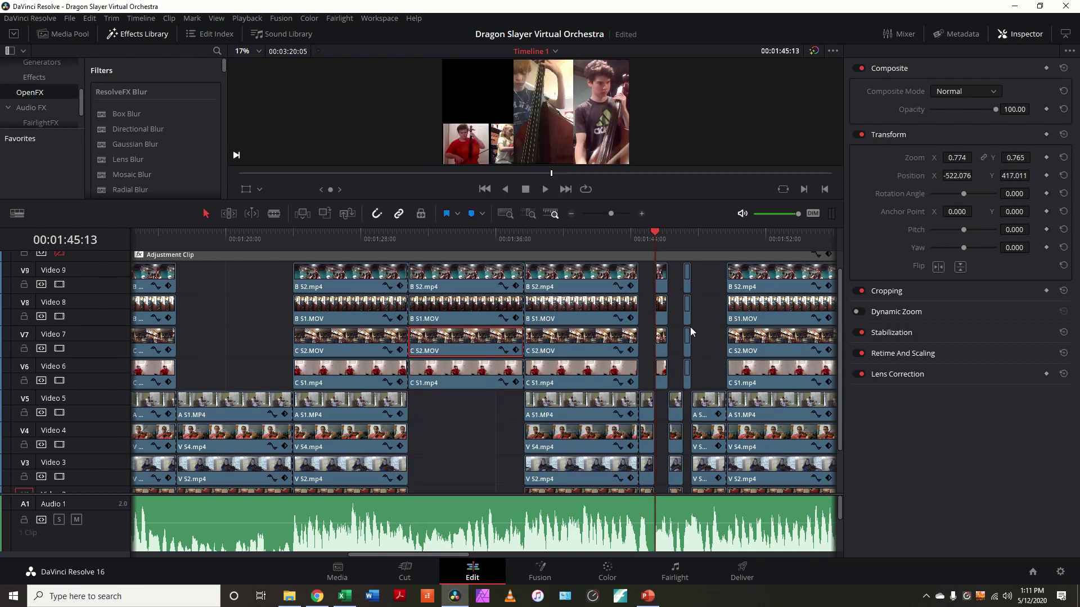
{"action": "left_click_drag", "start_coordinate": [704, 336], "coordinate": [644, 341]}
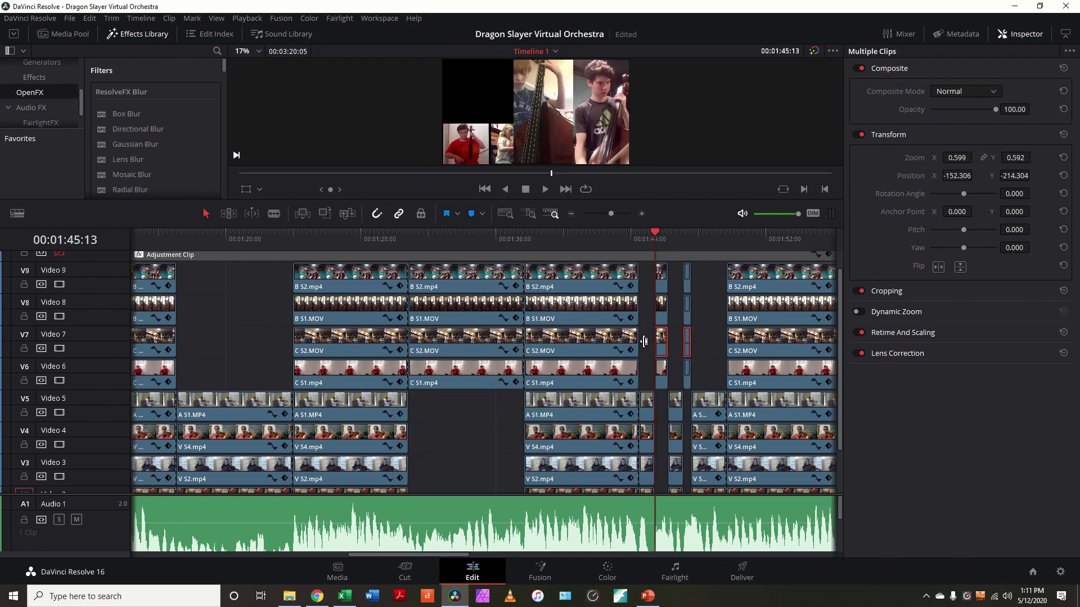
{"action": "key", "text": "alt+v"}
{"action": "left_click", "coordinate": [642, 490]}
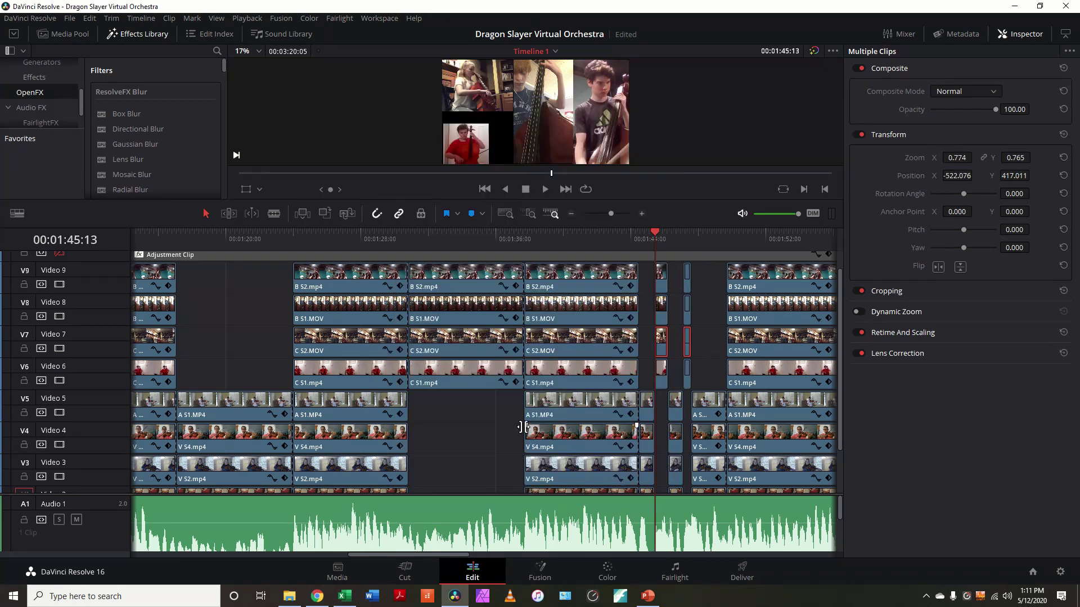
Try to paste the C S1.mp4 layout attributes onto the two short Video 6 clips and check both low-strings sections
{"action": "left_click", "coordinate": [466, 382]}
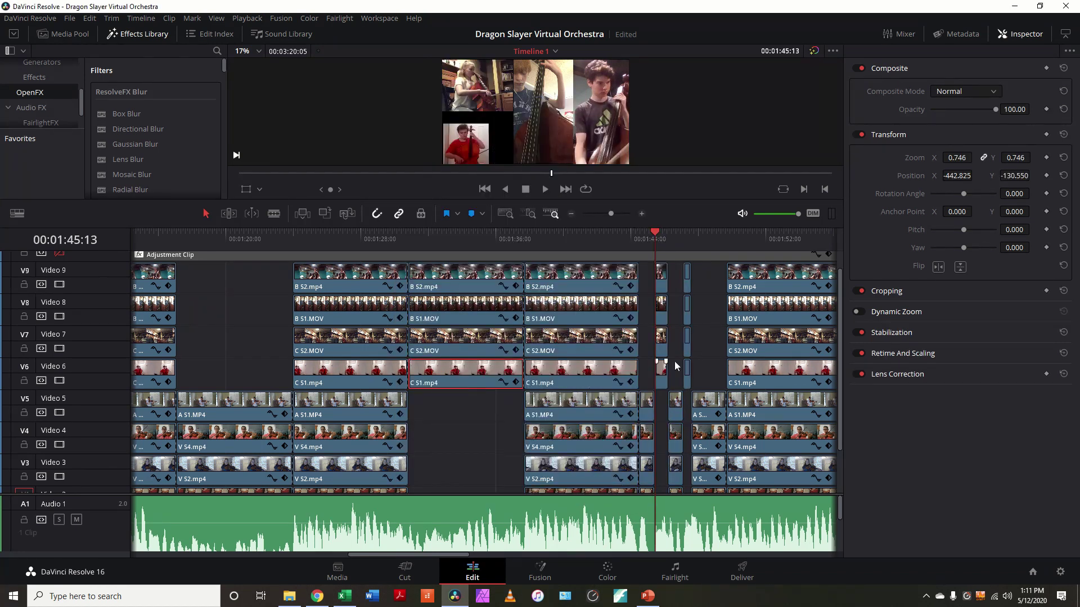
{"action": "left_click_drag", "start_coordinate": [702, 362], "coordinate": [651, 370]}
{"action": "key", "text": "alt+v"}
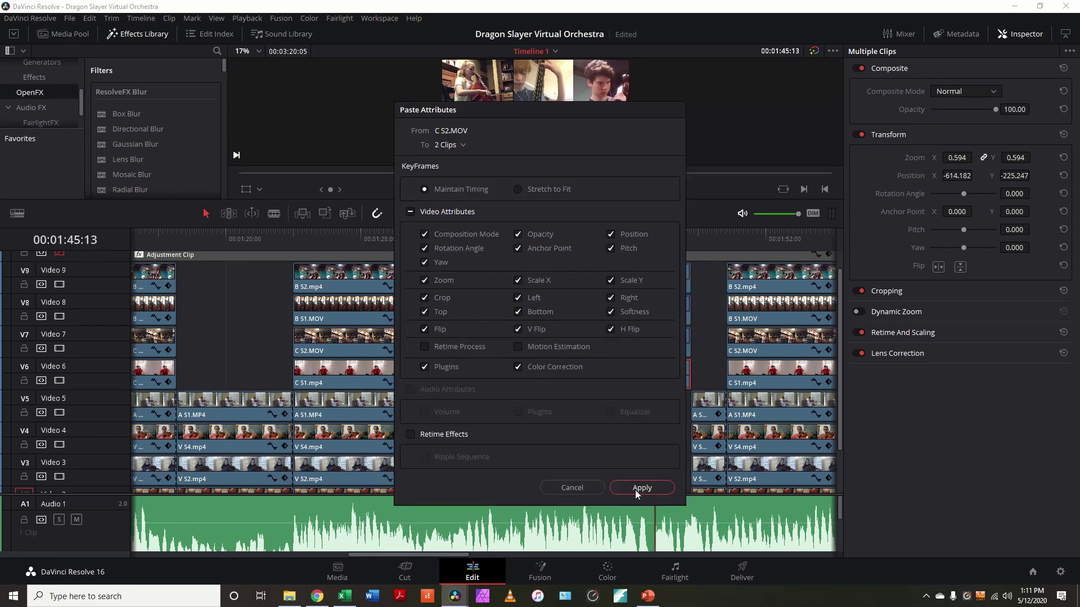
{"action": "left_click", "coordinate": [641, 490]}
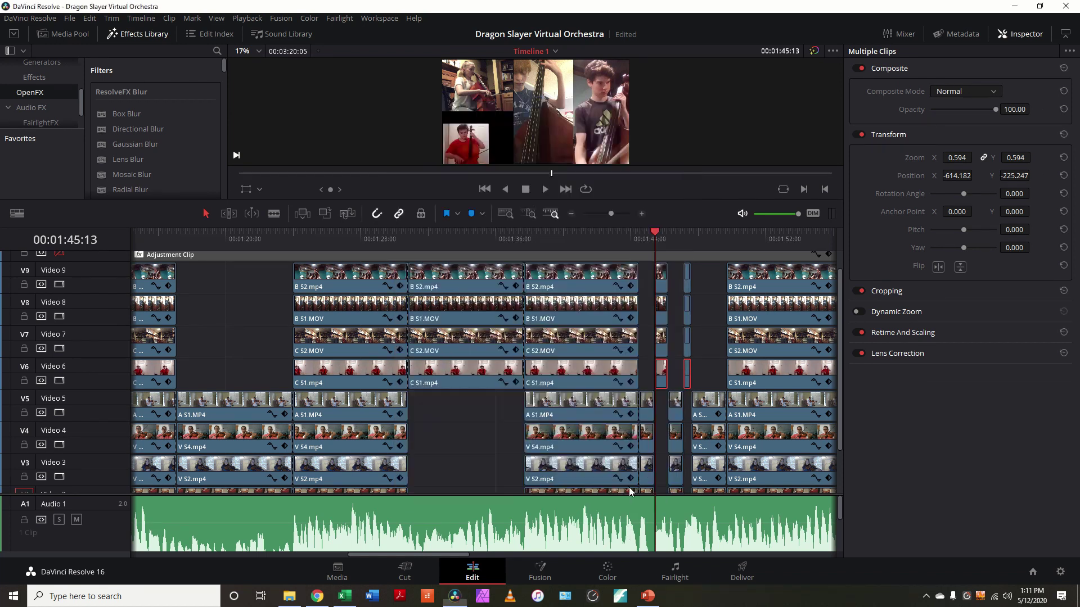
{"action": "left_click", "coordinate": [639, 234]}
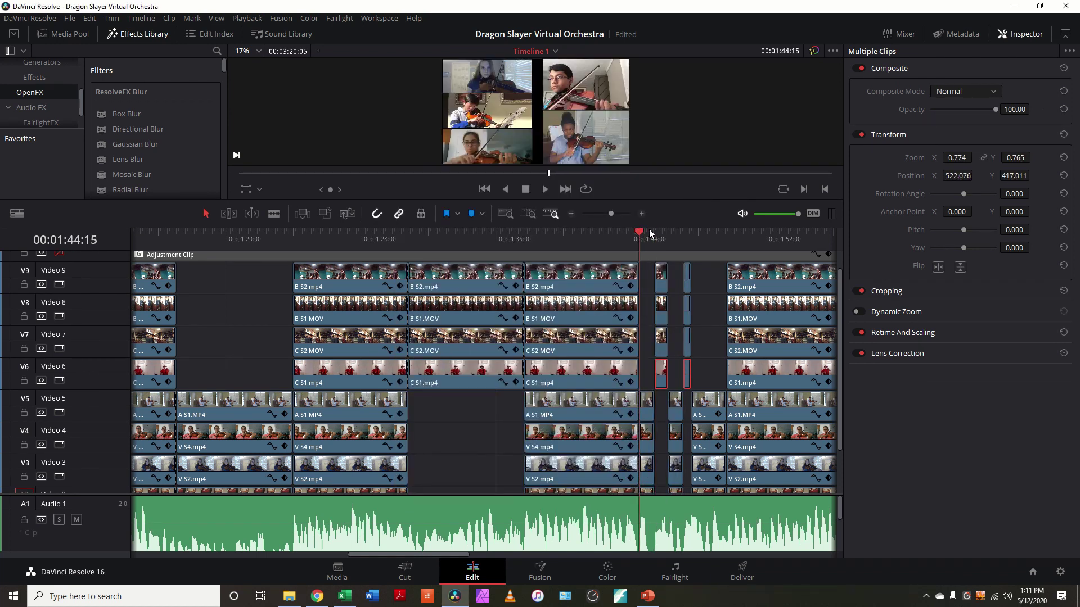
{"action": "left_click", "coordinate": [656, 233]}
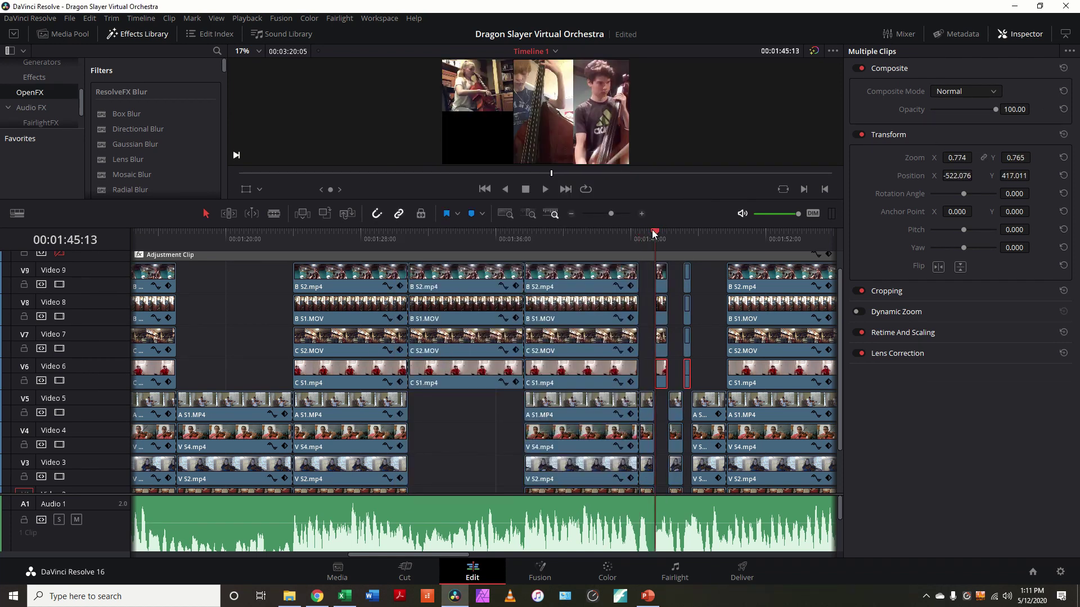
{"action": "left_click", "coordinate": [684, 234]}
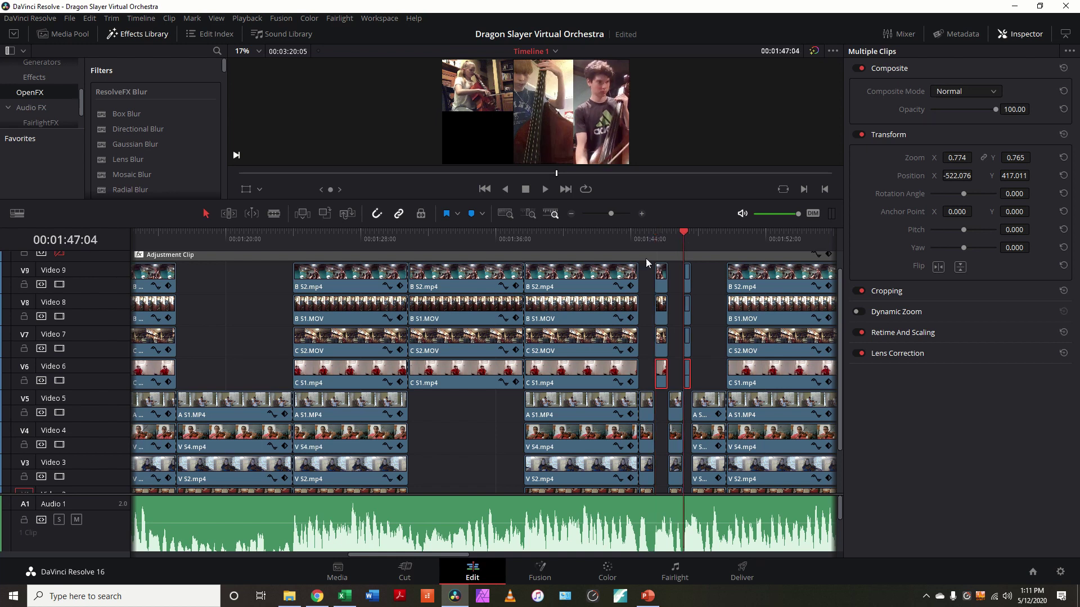
Copy the attributes of the C S1.mp4 clip before 00:01:37:21 and paste them onto the two short C S1.mp4 clips on Video 6
{"action": "left_click", "coordinate": [456, 374]}
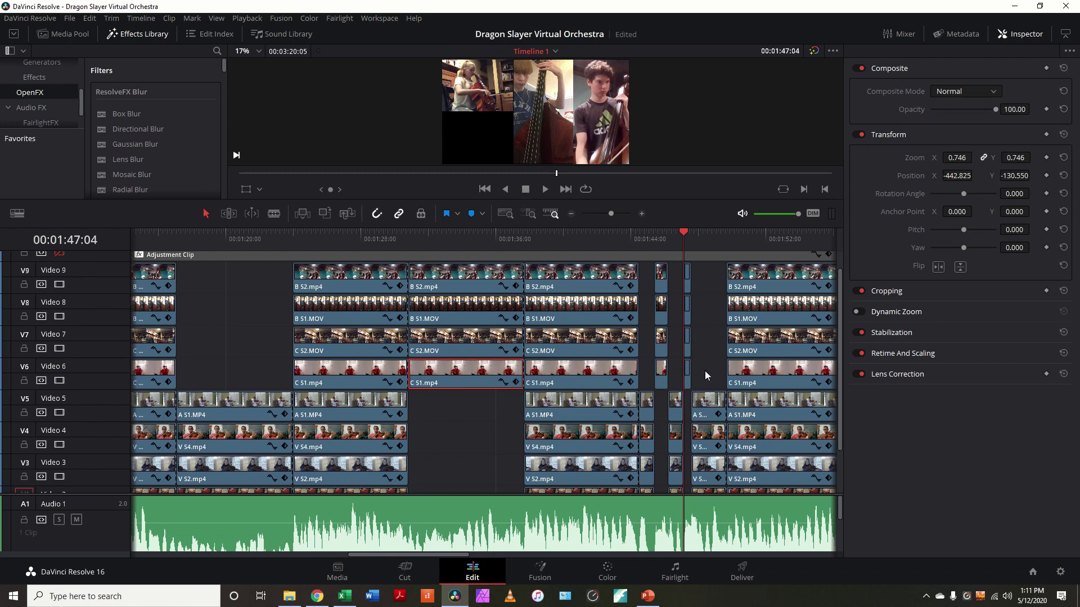
{"action": "left_click_drag", "start_coordinate": [706, 370], "coordinate": [649, 380]}
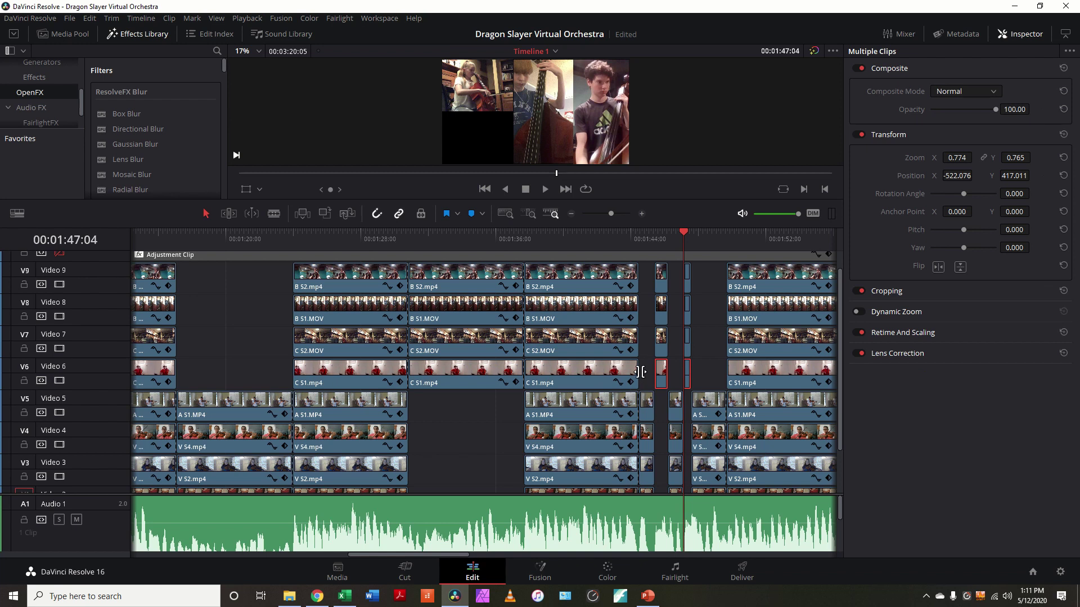
{"action": "key", "text": "alt+v"}
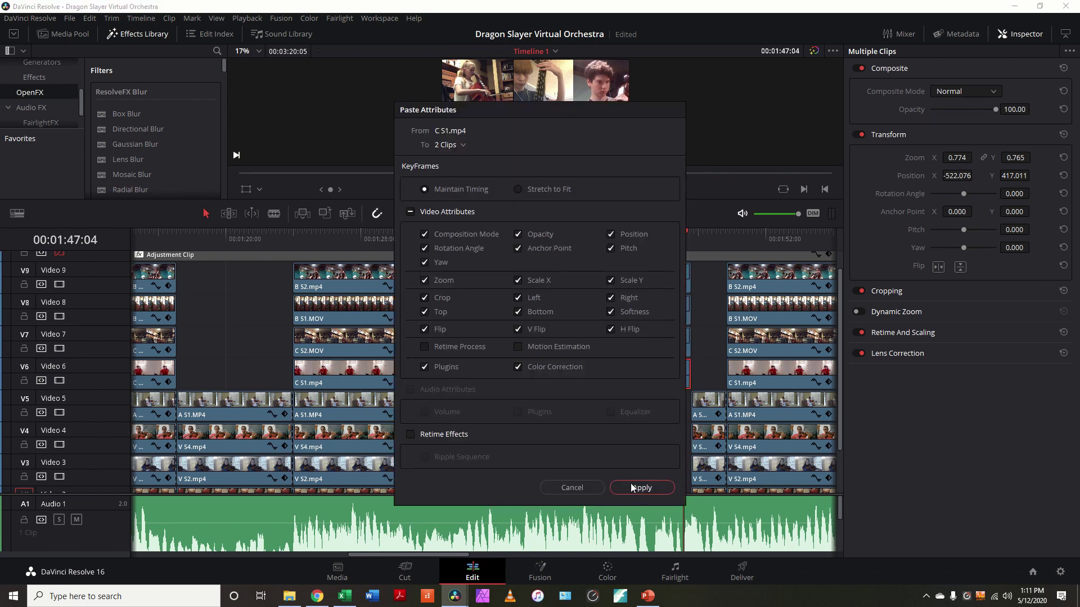
{"action": "left_click", "coordinate": [630, 485]}
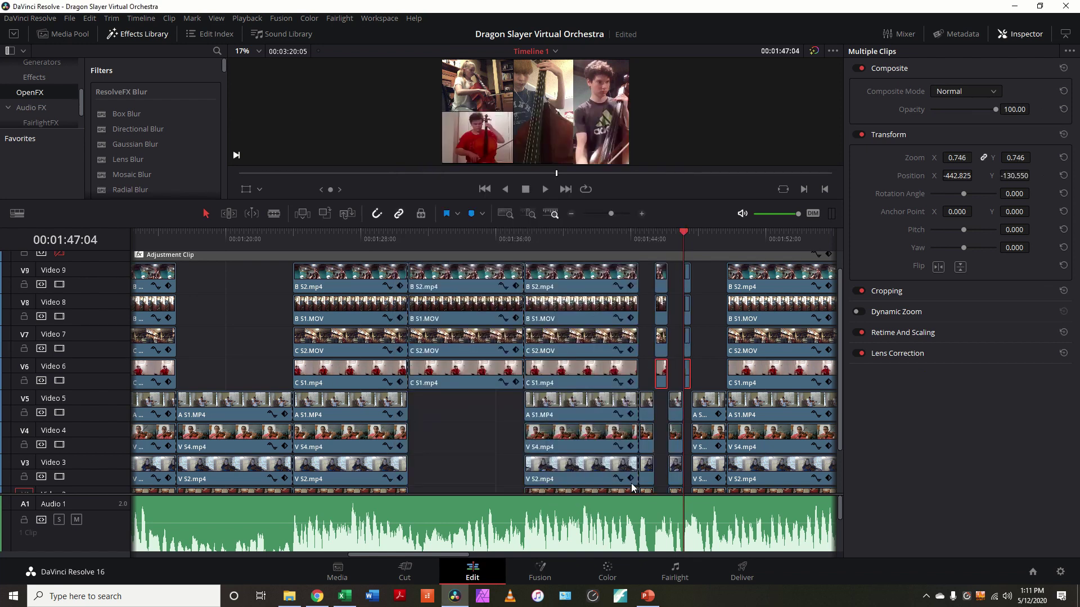
Preview the alternating violin/viola and low-strings layouts across the short sections from 00:01:44:15 to just past 00:01:47:04
{"action": "left_click", "coordinate": [654, 231]}
{"action": "left_click", "coordinate": [683, 233]}
{"action": "left_click", "coordinate": [637, 238]}
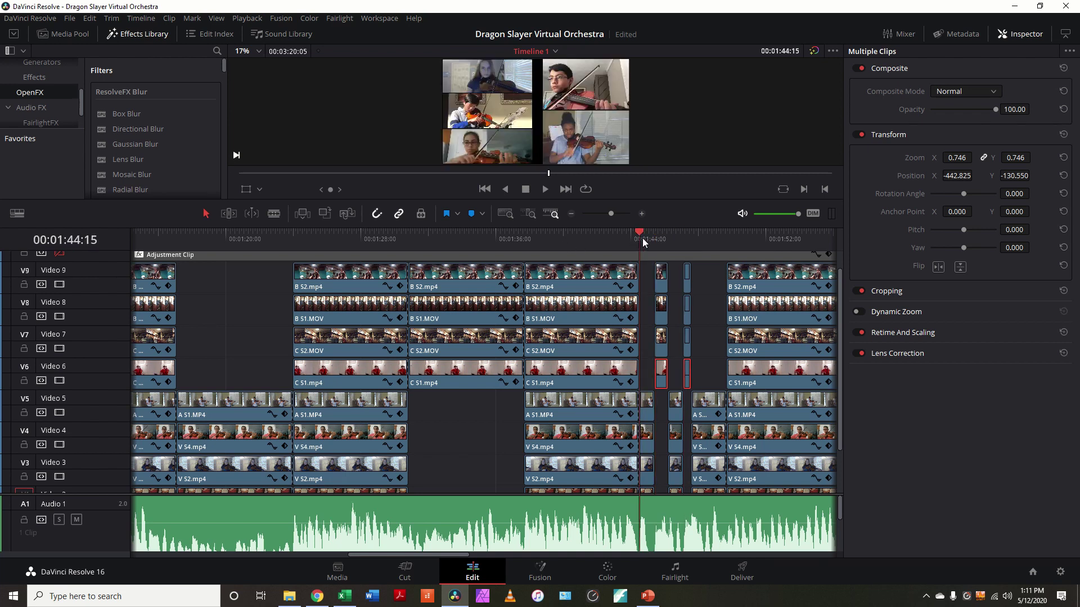
{"action": "left_click", "coordinate": [654, 235]}
{"action": "left_click", "coordinate": [668, 234]}
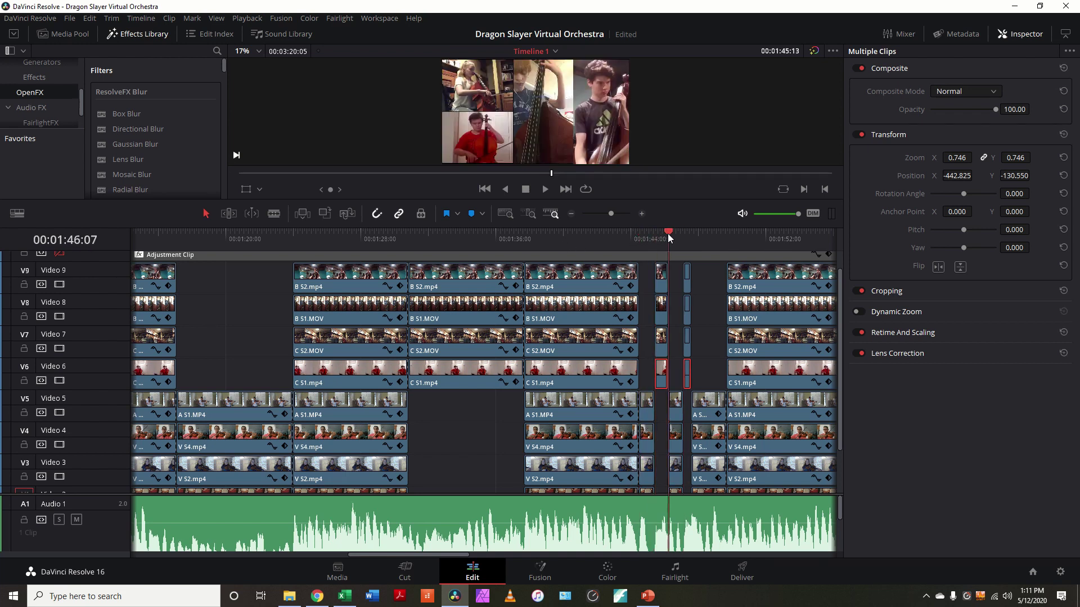
{"action": "left_click", "coordinate": [684, 236]}
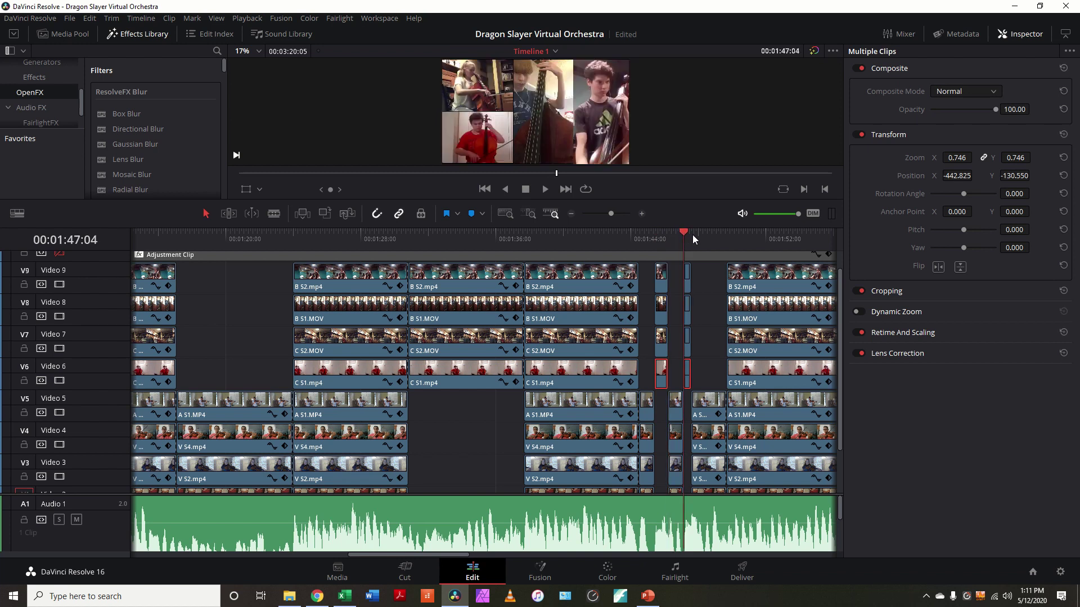
{"action": "left_click", "coordinate": [693, 235]}
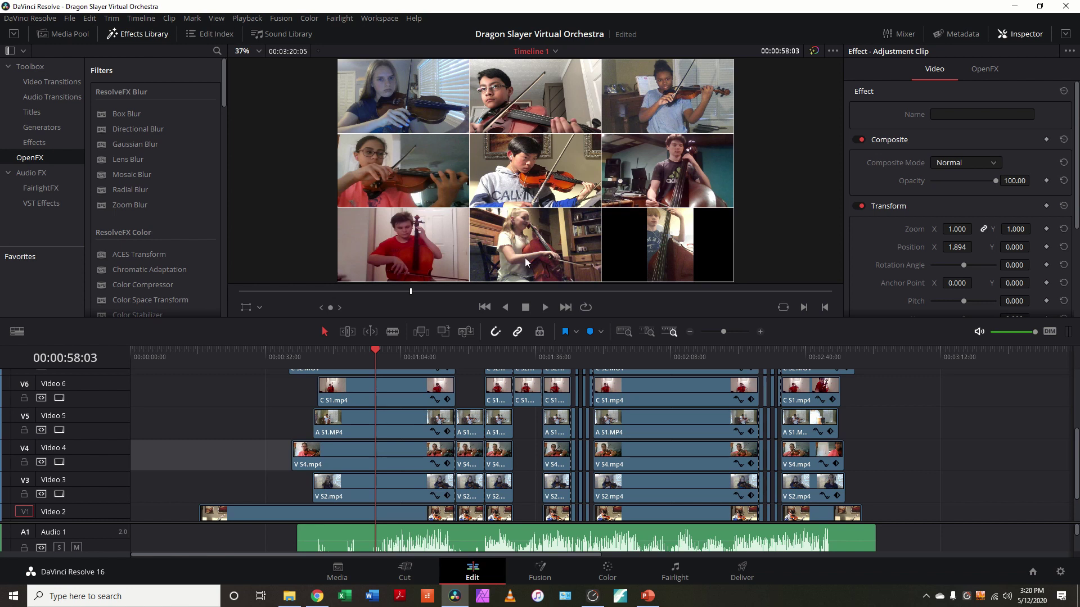
Select the first adjustment clip on Video 10 and show its full Grid OpenFX settings in an expanded Inspector
{"action": "scroll", "coordinate": [411, 399], "scroll_direction": "up", "scroll_amount": 4}
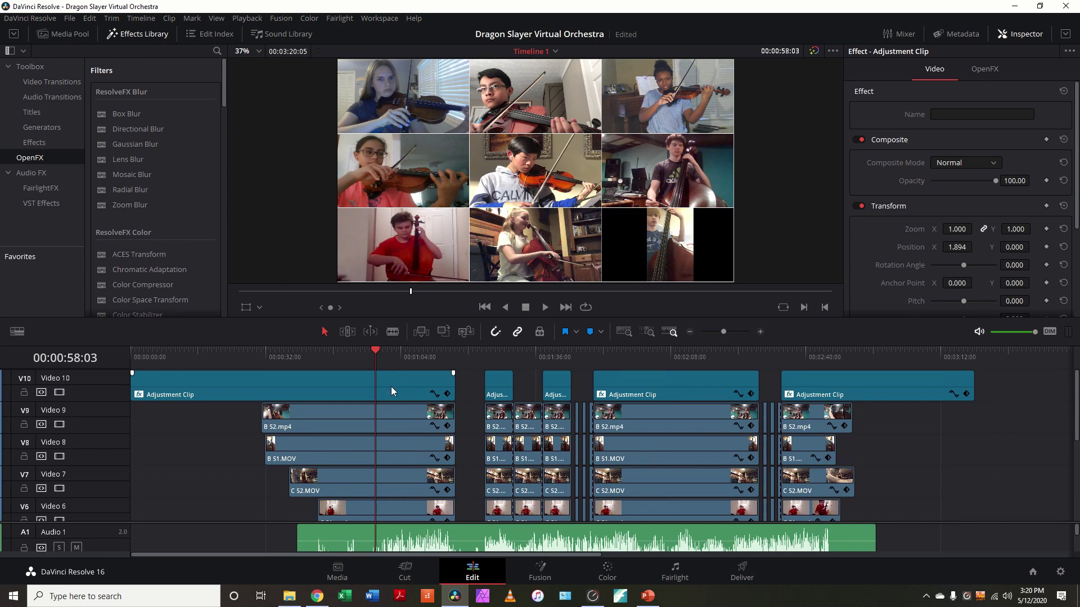
{"action": "left_click", "coordinate": [392, 391]}
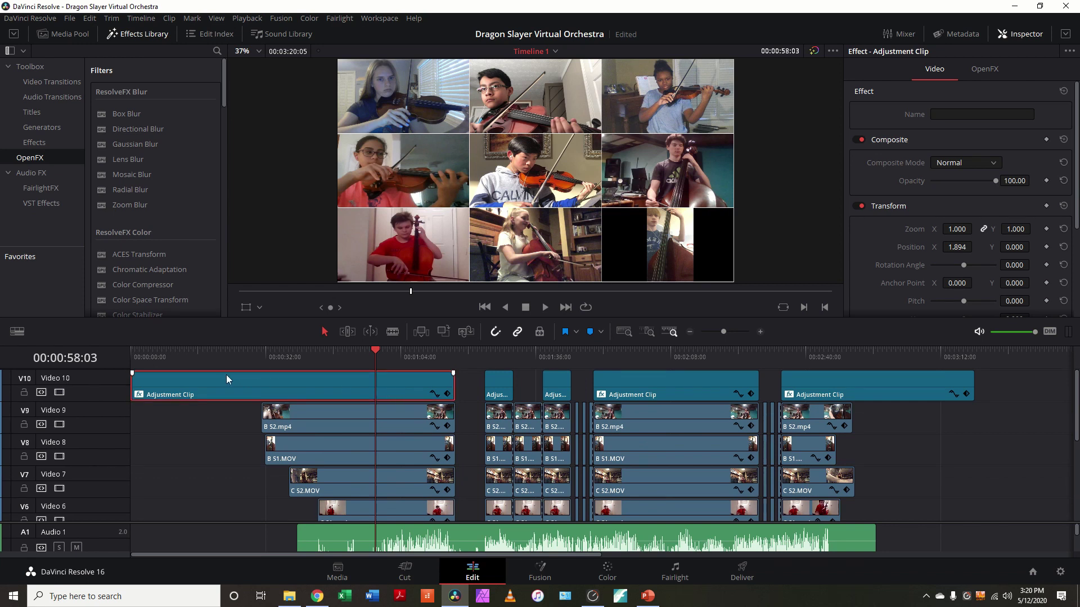
{"action": "left_click", "coordinate": [987, 73]}
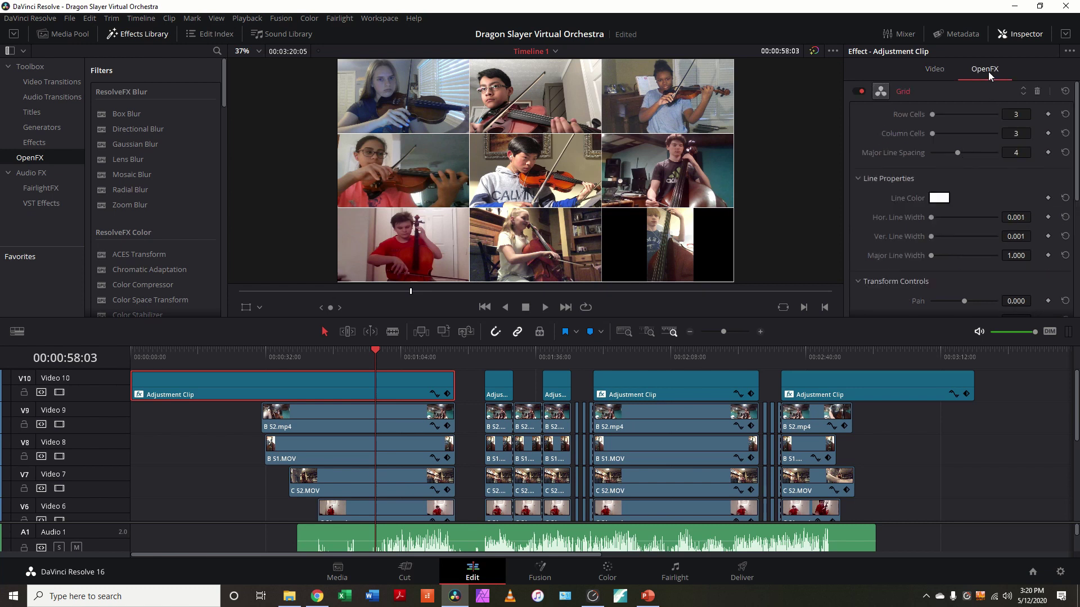
{"action": "left_click", "coordinate": [1064, 36]}
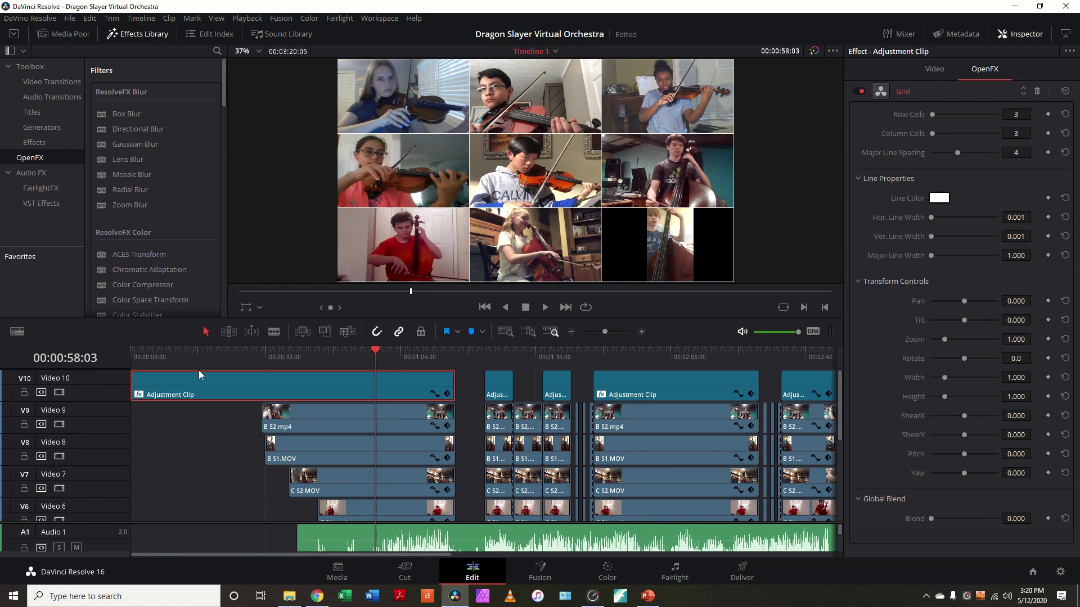
View the violin and viola section at 00:01:20:11 and the gaps between adjustment clips over the whole timeline
{"action": "left_click", "coordinate": [59, 393]}
{"action": "left_click", "coordinate": [470, 353]}
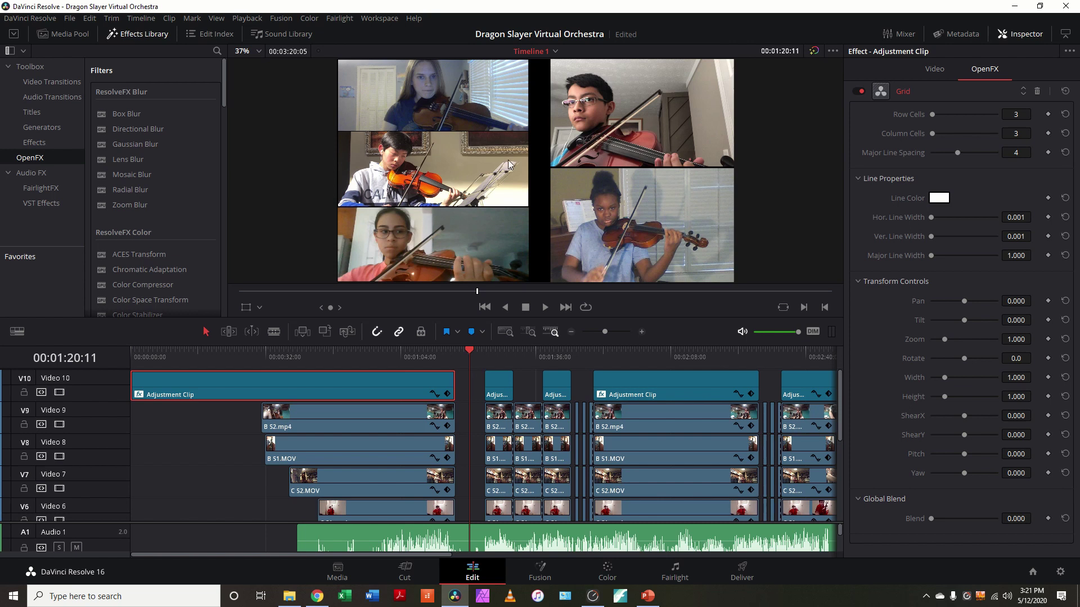
{"action": "key", "text": "ctrl+minus"}
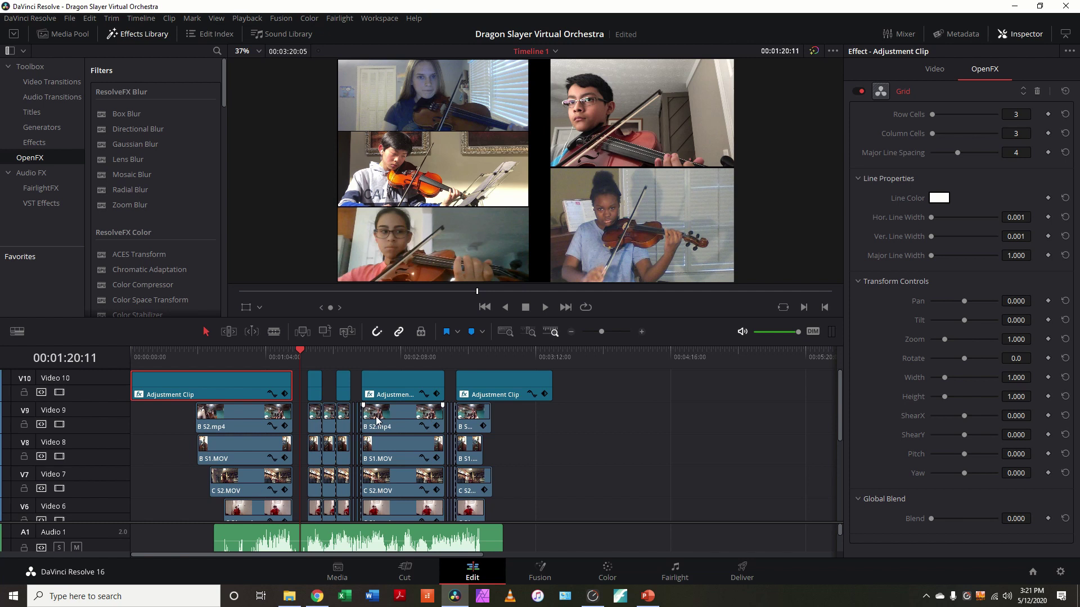
Enlarge the timeline area and magnify the Audio 1 waveform around the marker at 00:00:59:29
{"action": "key", "text": "ctrl+equal"}
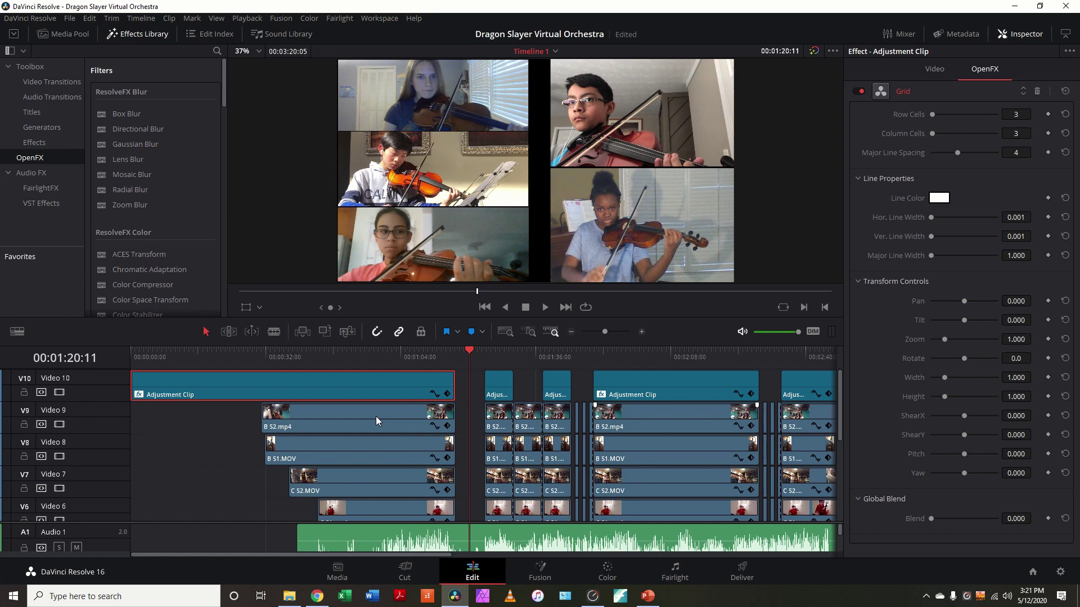
{"action": "key", "text": "Up"}
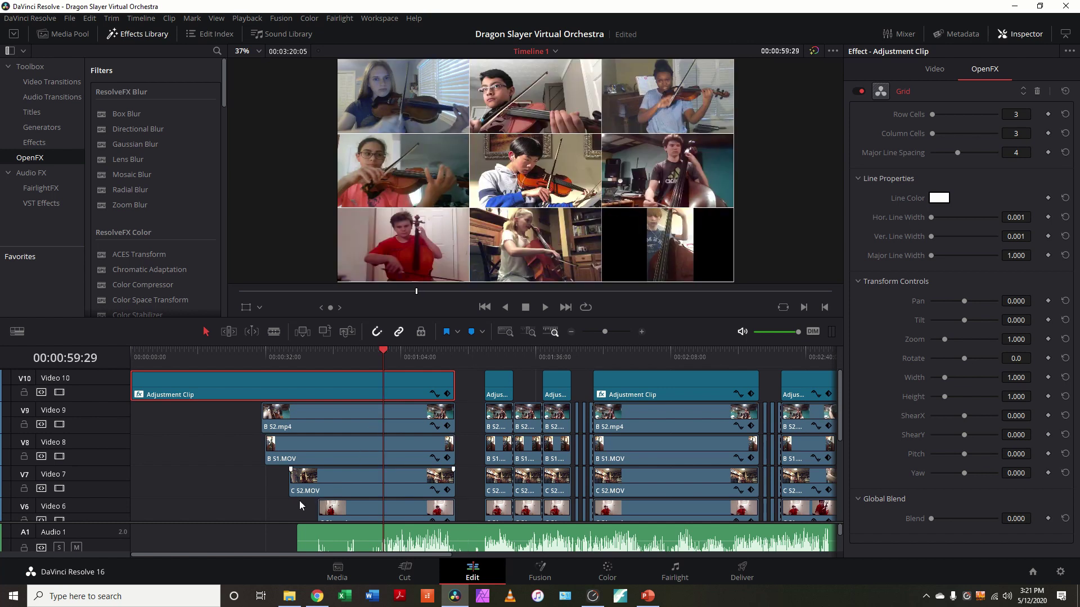
{"action": "left_click_drag", "start_coordinate": [288, 522], "coordinate": [289, 509]}
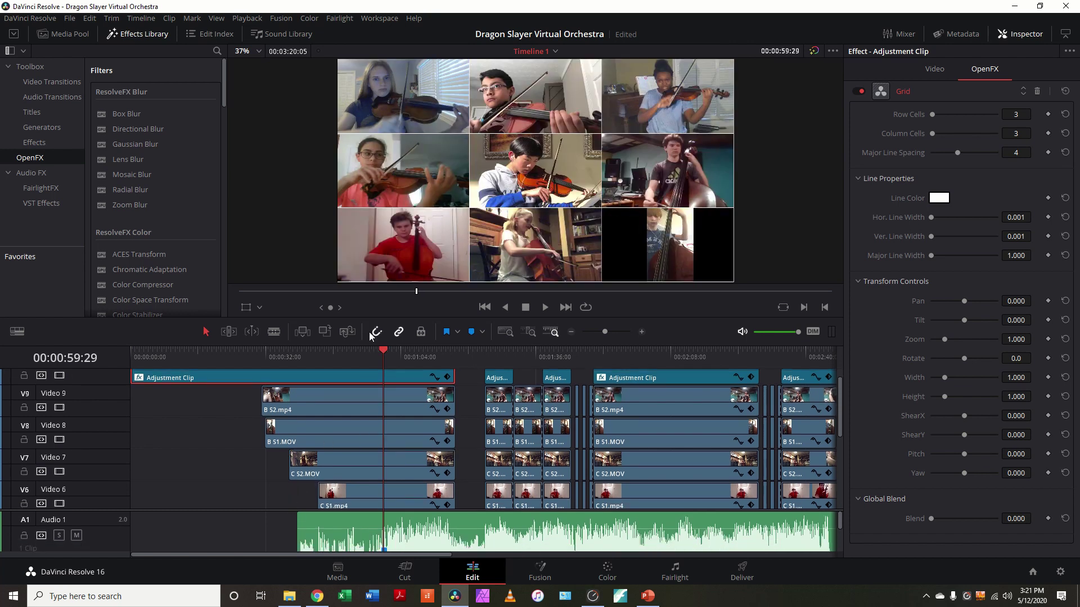
{"action": "left_click_drag", "start_coordinate": [372, 318], "coordinate": [372, 187]}
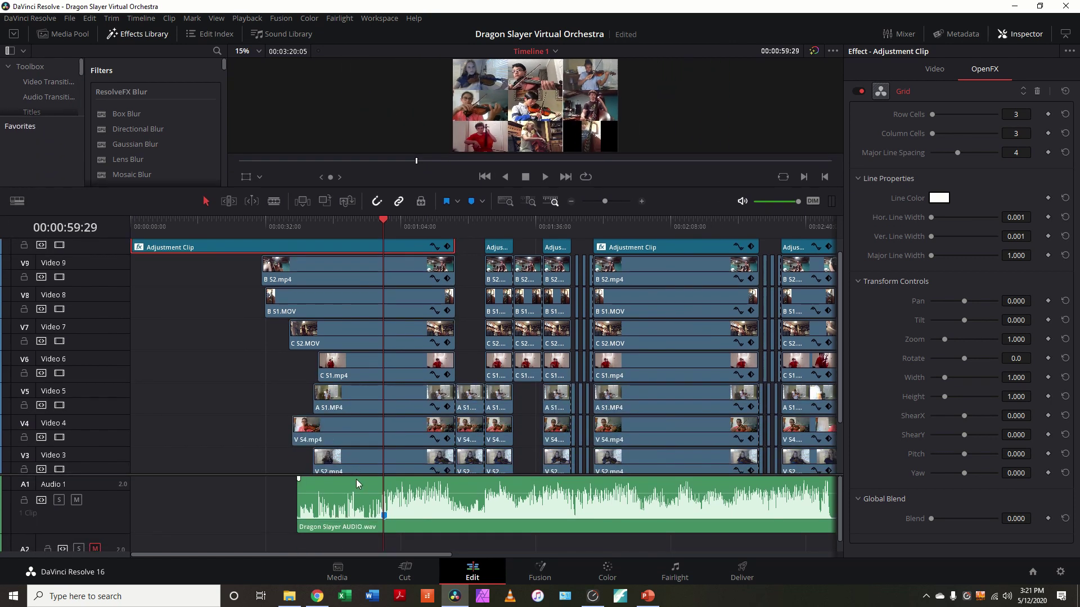
{"action": "scroll", "coordinate": [356, 479], "scroll_direction": "up", "scroll_amount": 6}
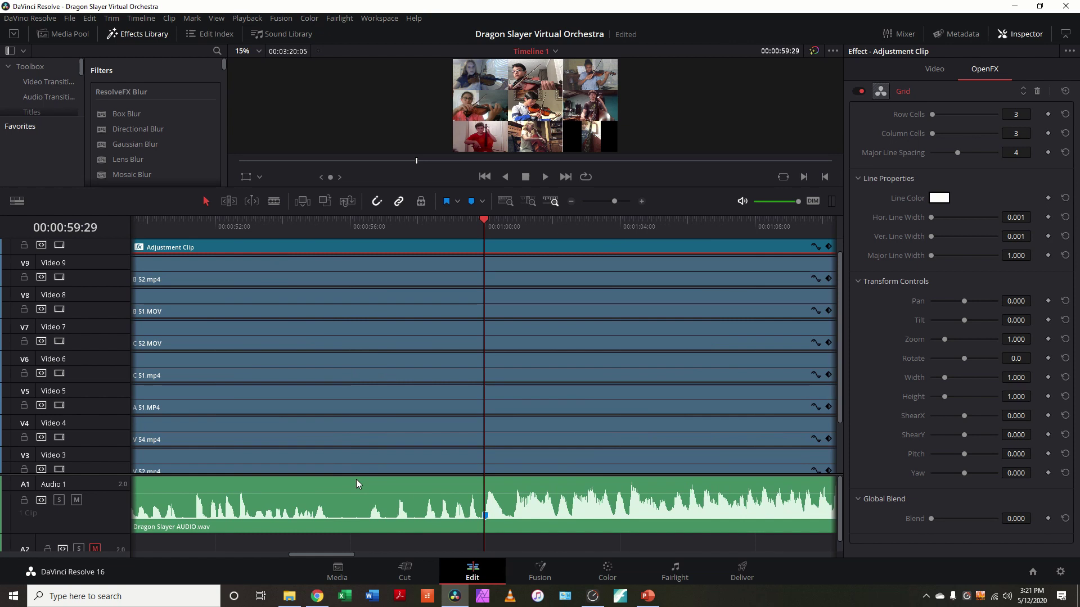
Split the adjustment clip and all stacked student video clips at 00:00:57:10 and delete the portions before the cut
{"action": "left_click", "coordinate": [392, 223]}
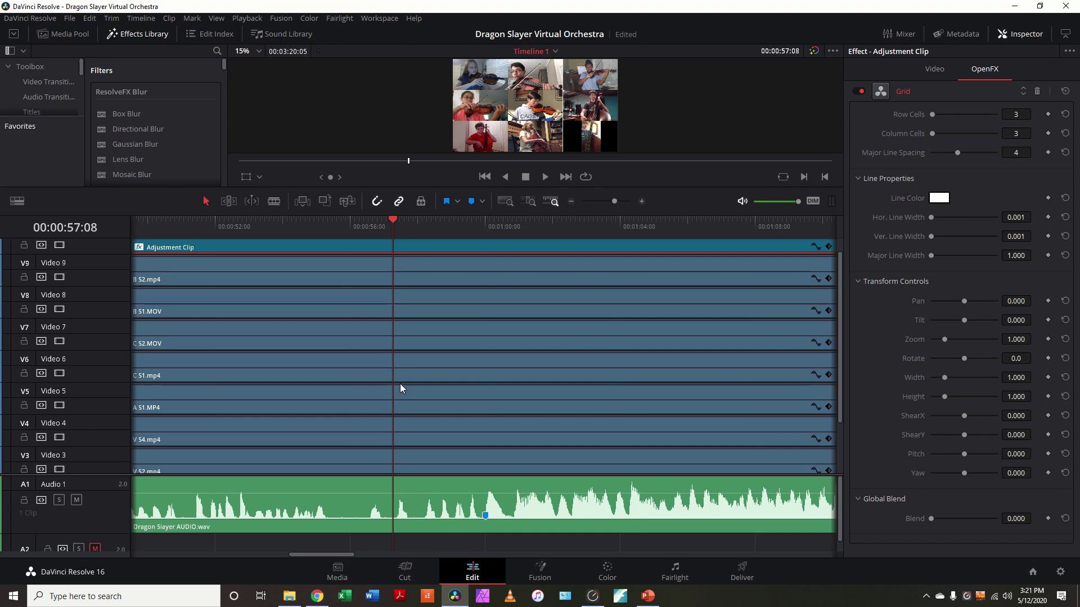
{"action": "key", "text": "Right"}
{"action": "key", "text": "Right"}
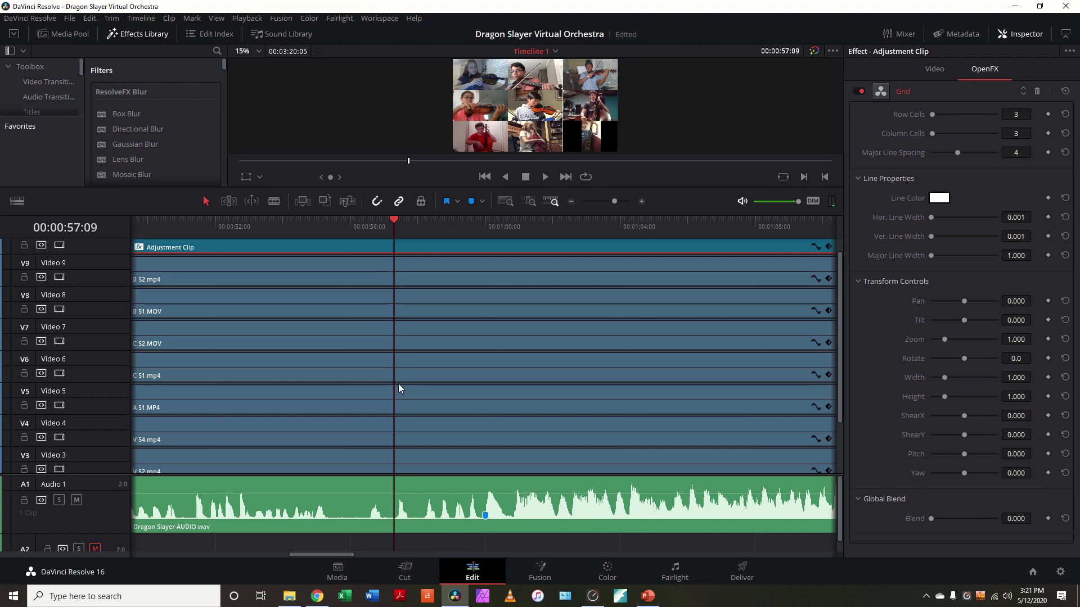
{"action": "scroll", "coordinate": [398, 385], "scroll_direction": "up", "scroll_amount": 1}
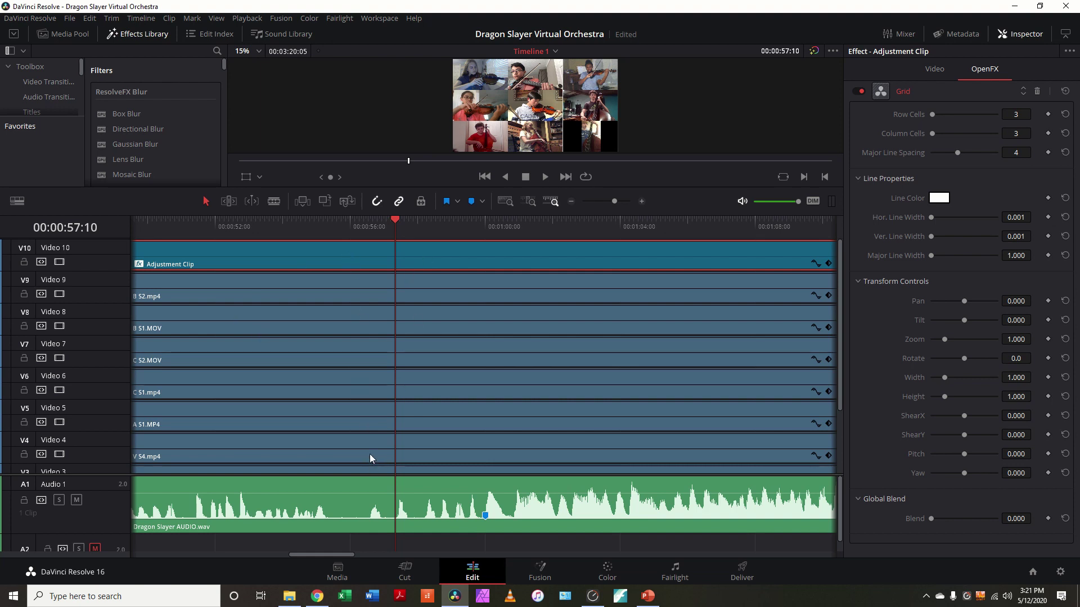
{"action": "scroll", "coordinate": [369, 455], "scroll_direction": "down", "scroll_amount": 3}
{"action": "key", "text": "ctrl+a"}
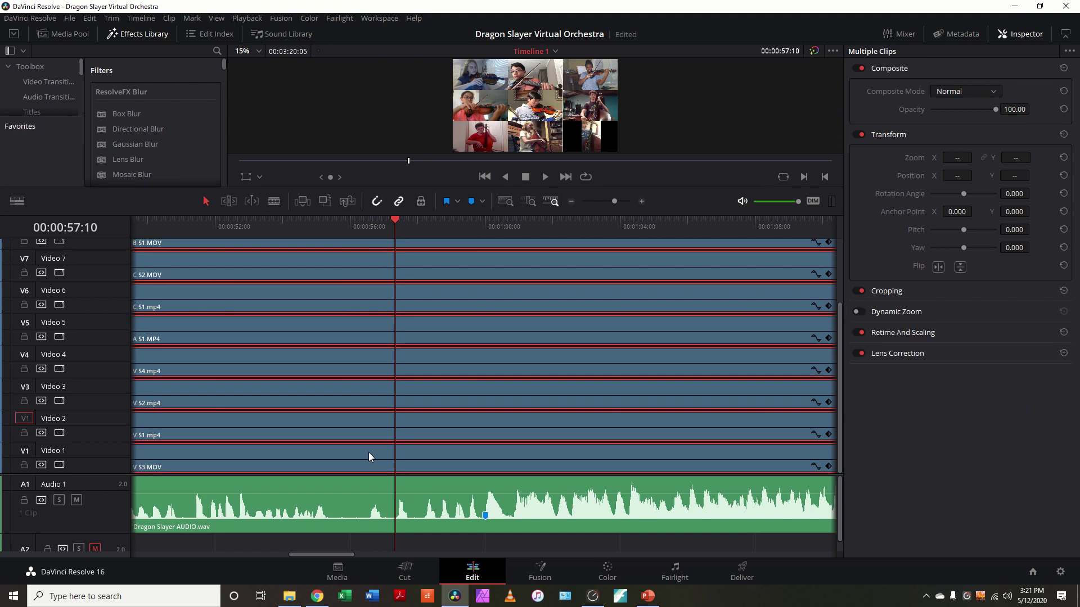
{"action": "key", "text": "ctrl+b"}
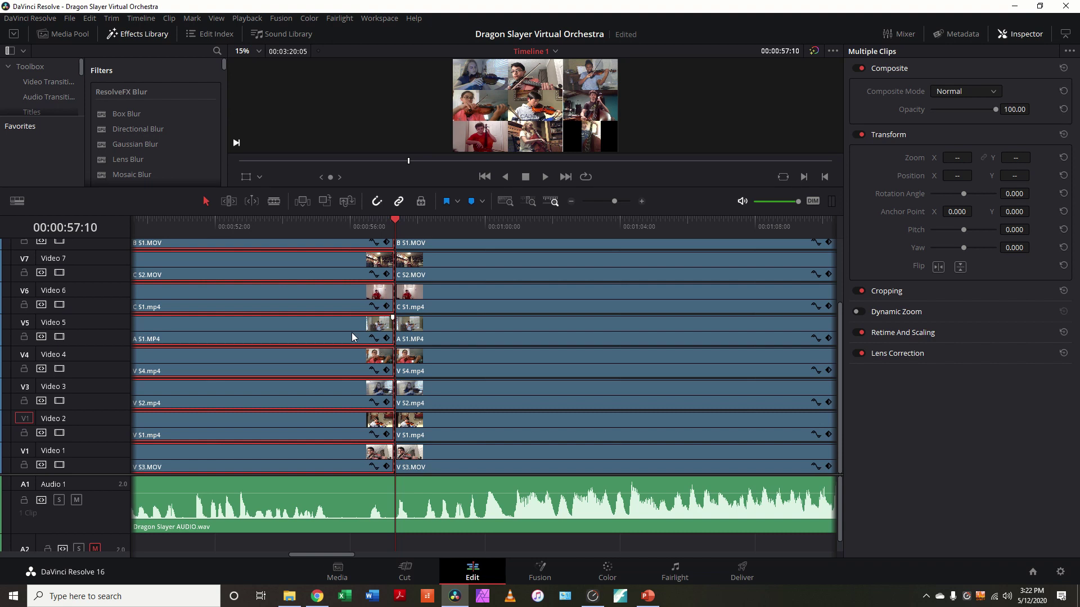
{"action": "key", "text": "BackSpace"}
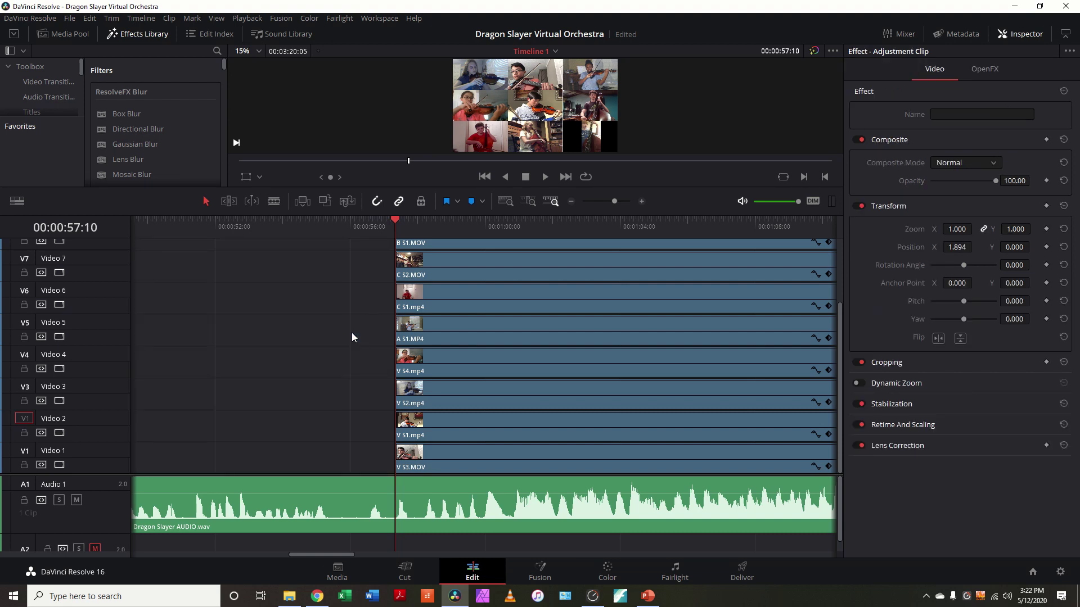
Split Dragon Slayer AUDIO.wav at 00:00:57:10 and delete the portion before the cut
{"action": "left_click", "coordinate": [353, 510]}
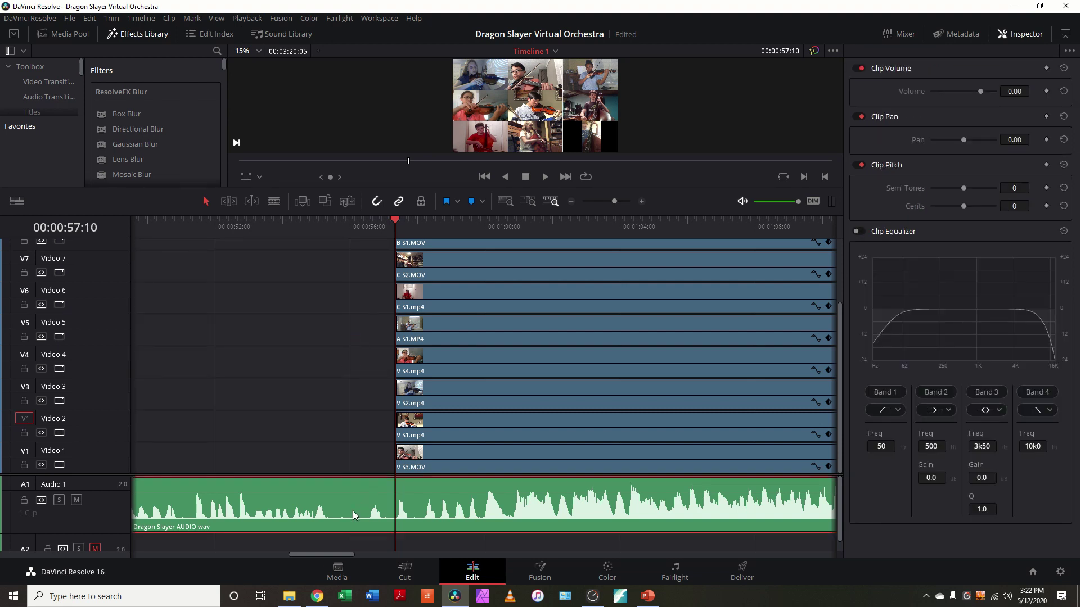
{"action": "key", "text": "ctrl+b"}
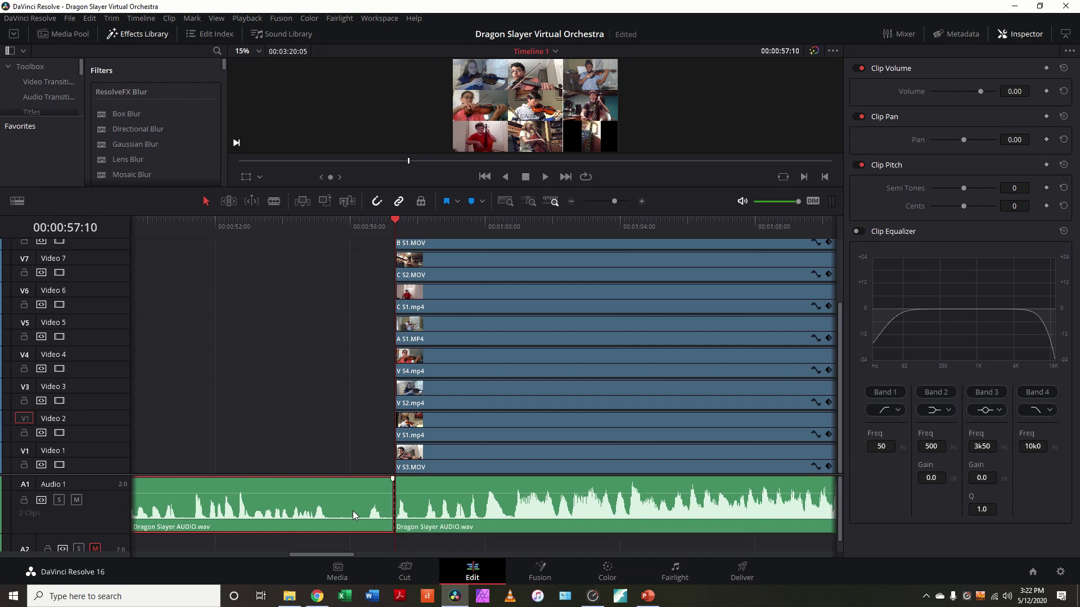
{"action": "key", "text": "BackSpace"}
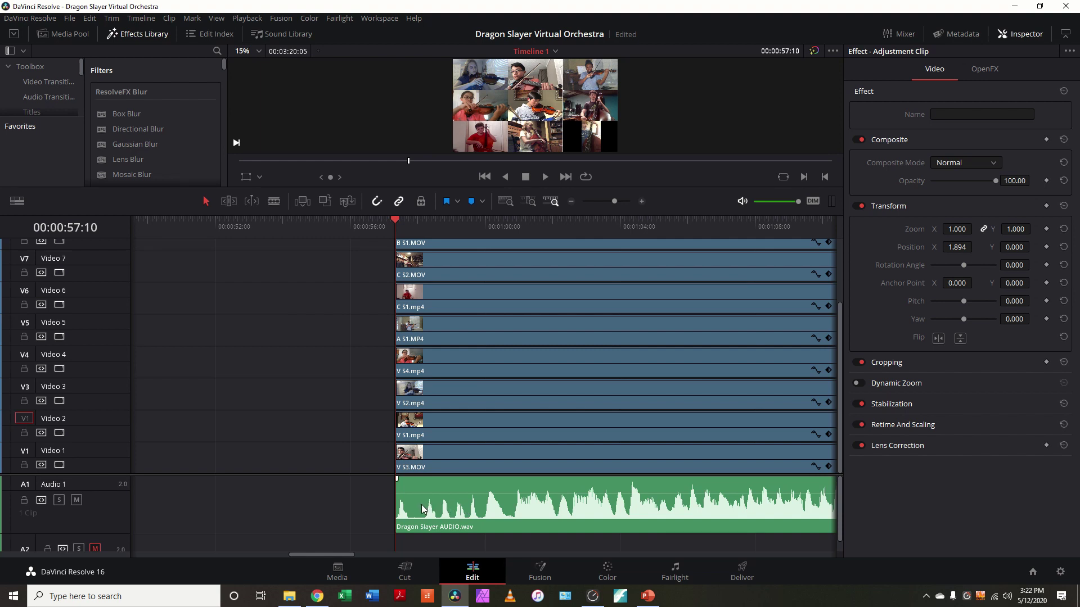
Play the opening, position the playhead at 00:00:59:27, and trim the start of Dragon Slayer AUDIO.wav to it
{"action": "key", "text": "space"}
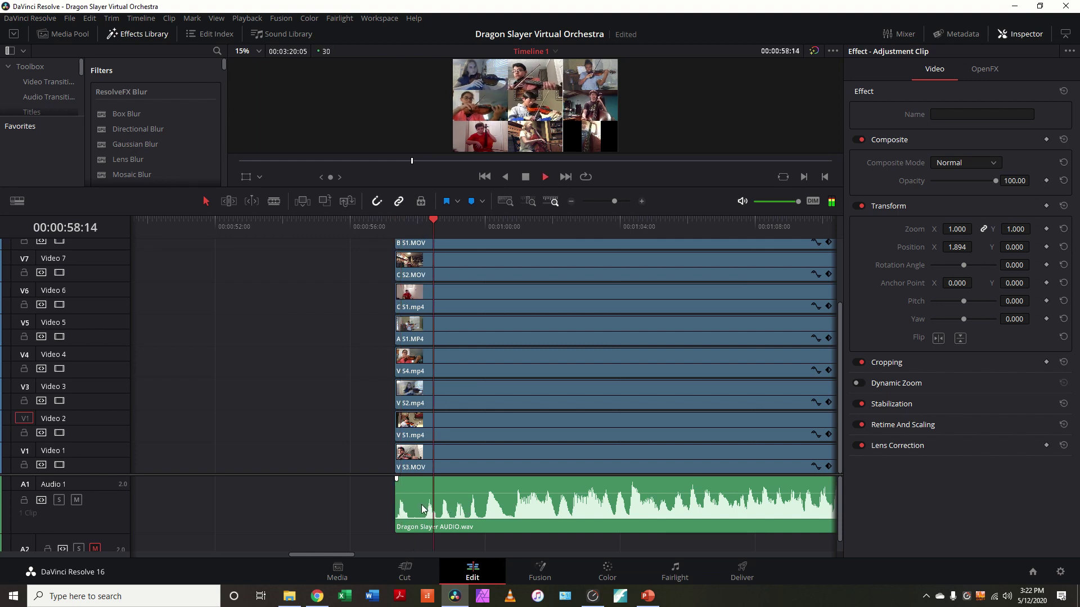
{"action": "key", "text": "space"}
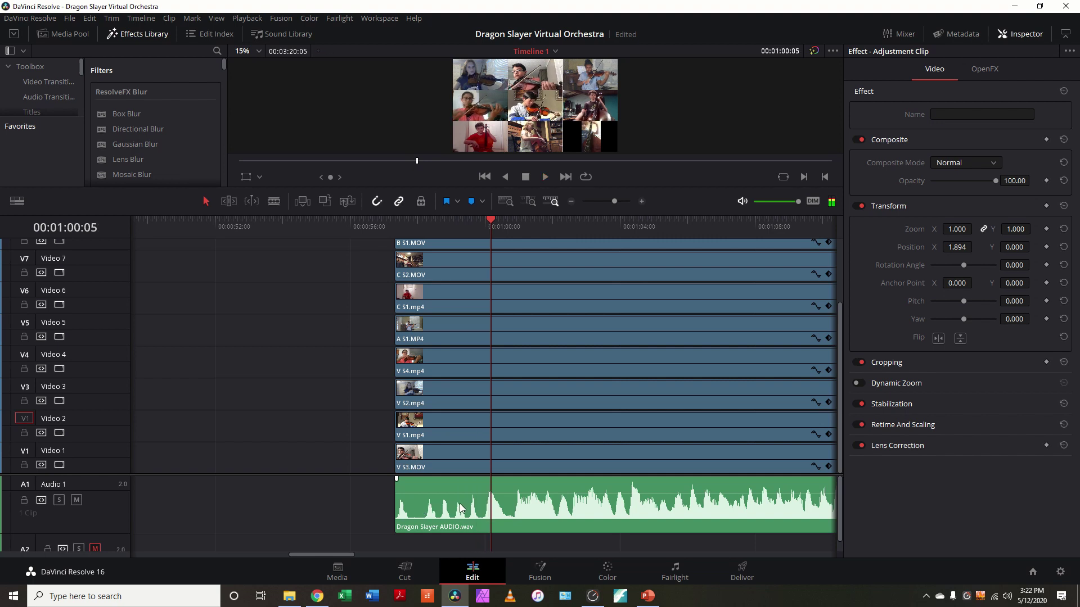
{"action": "key", "text": "Left"}
{"action": "key", "text": "Left"}
{"action": "key", "text": "Left"}
{"action": "key", "text": "Left"}
{"action": "key", "text": "Left"}
{"action": "key", "text": "Left"}
{"action": "key", "text": "Left"}
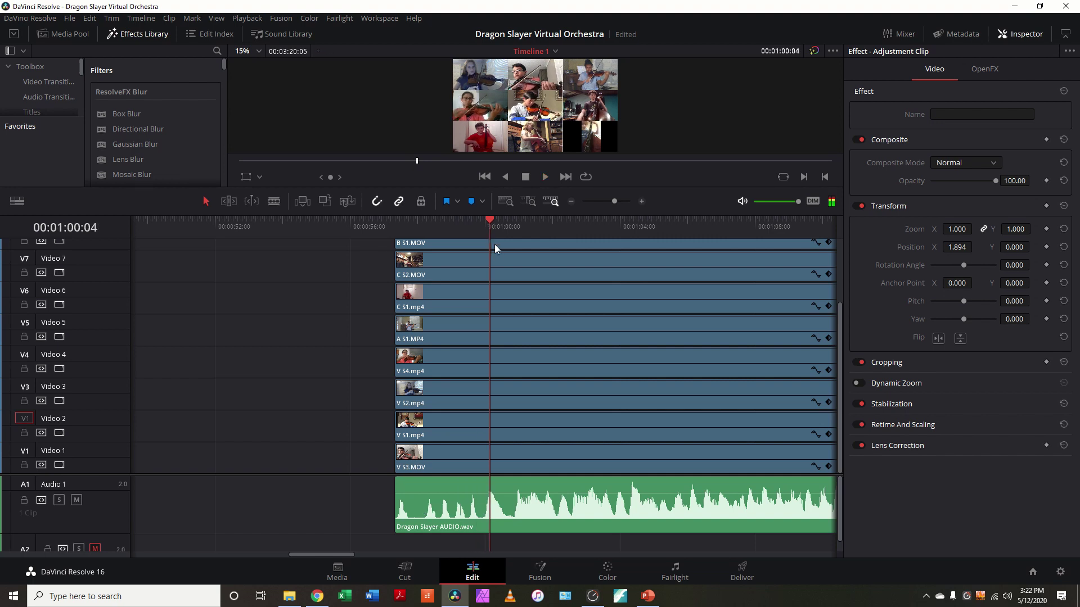
{"action": "key", "text": "Left"}
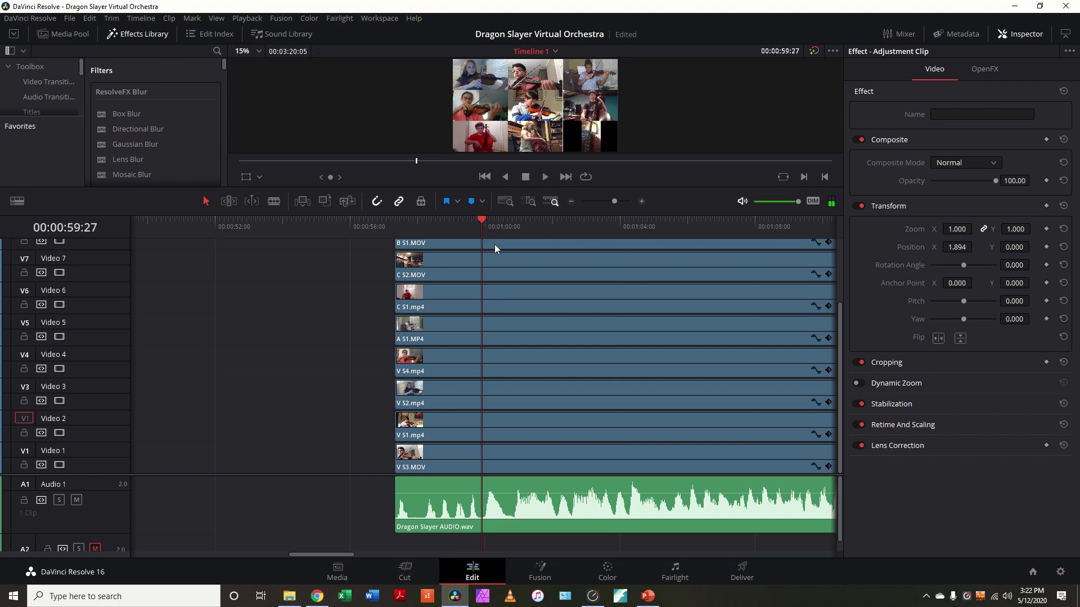
{"action": "left_click_drag", "start_coordinate": [398, 502], "coordinate": [474, 501]}
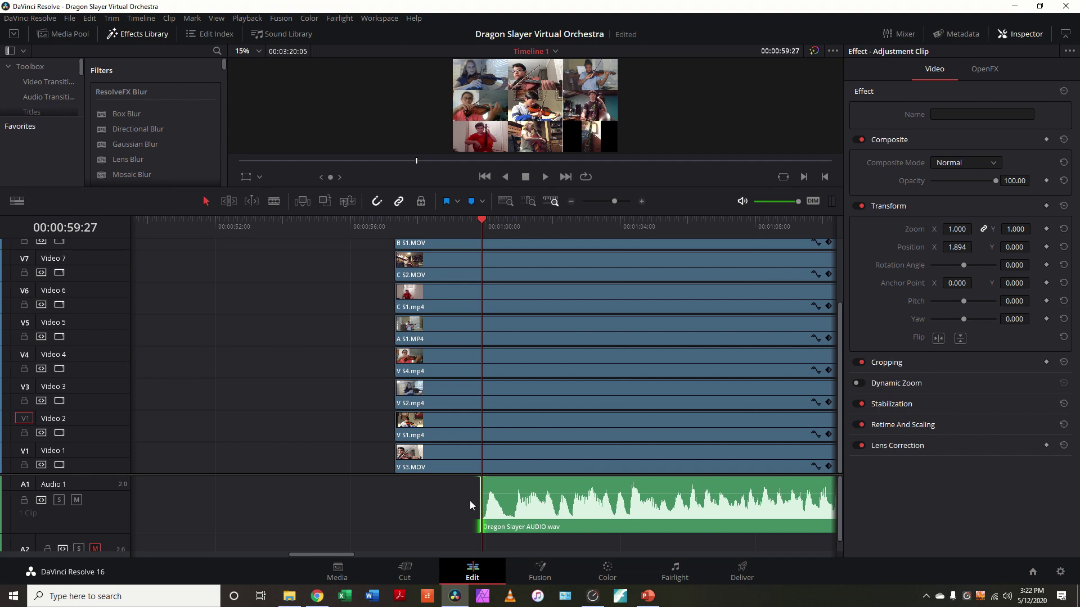
Extend the start of Dragon Slayer AUDIO.wav back to 00:00:58:03 and preview the opening
{"action": "left_click_drag", "start_coordinate": [478, 501], "coordinate": [420, 504]}
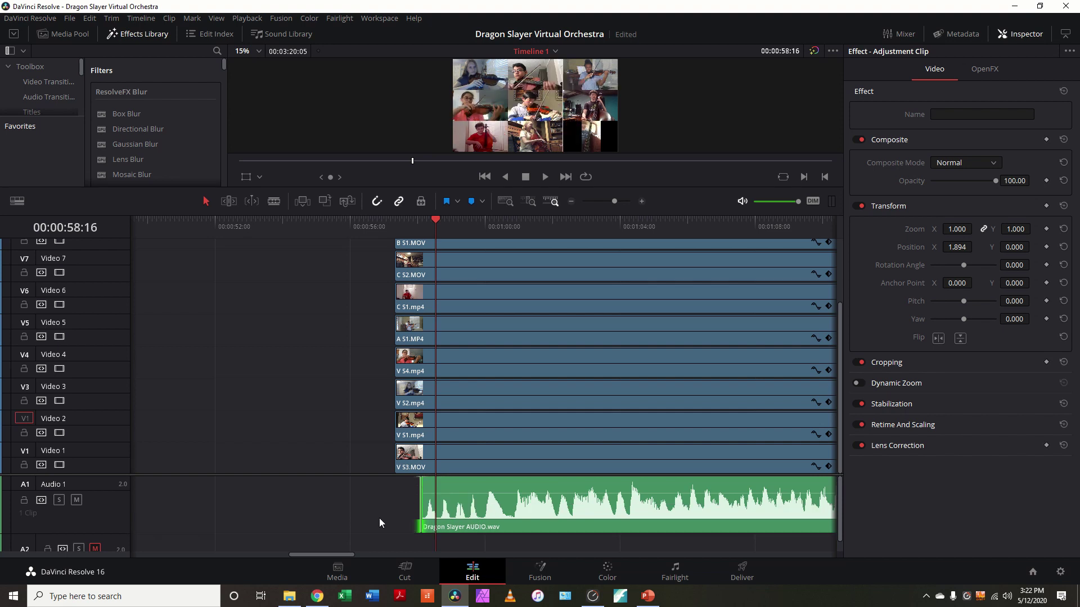
{"action": "key", "text": "space"}
{"action": "key", "text": "space"}
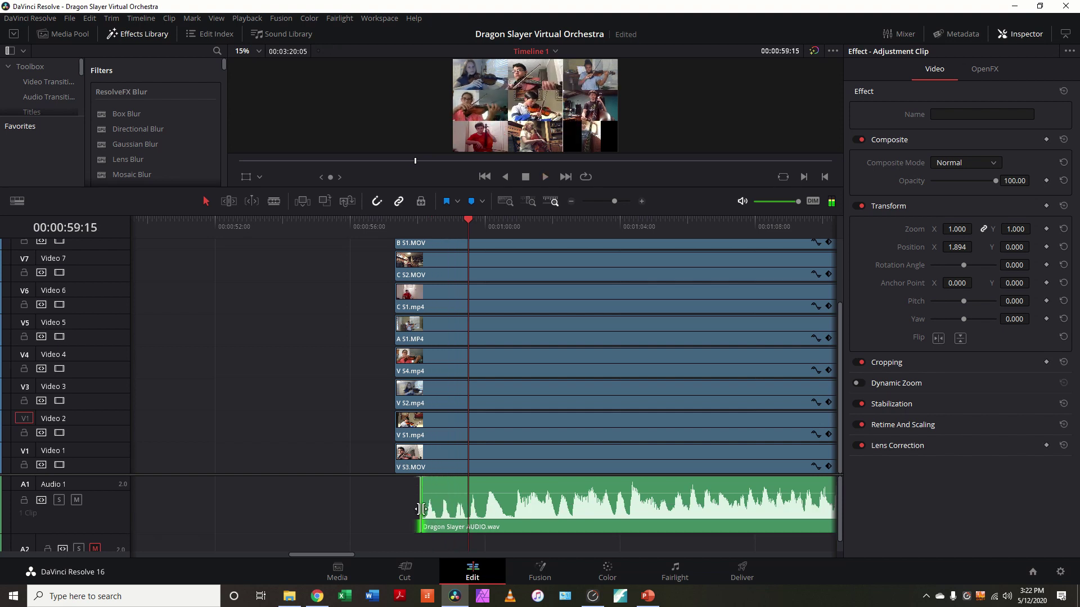
Trim the starts of the adjustment clip and all student video clips to 00:00:58:03, matching the audio's start
{"action": "left_click", "coordinate": [416, 455]}
{"action": "scroll", "coordinate": [416, 455], "scroll_direction": "up", "scroll_amount": 3}
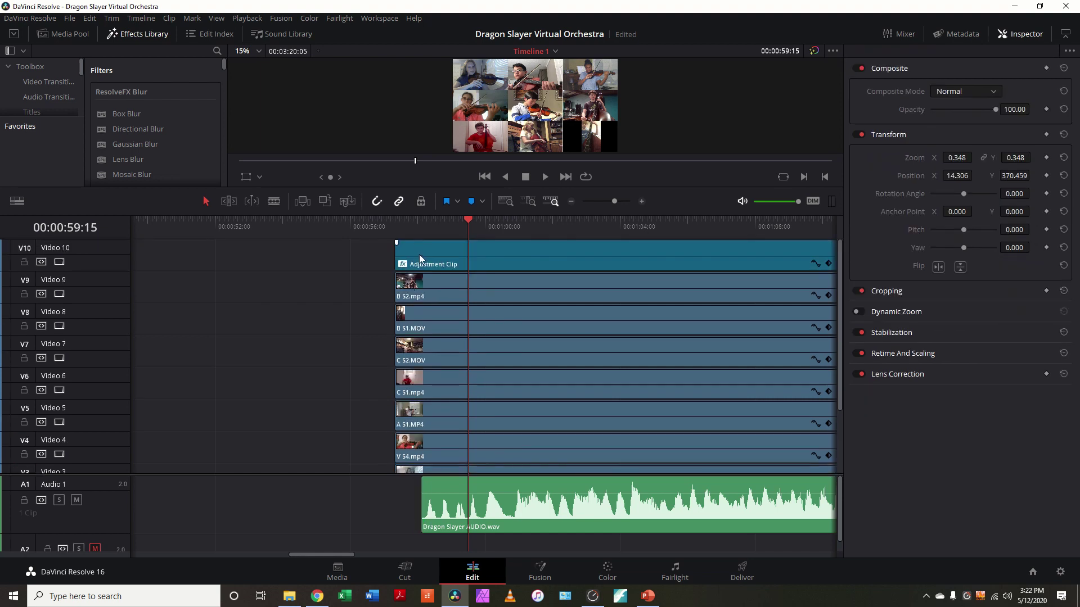
{"action": "left_click", "coordinate": [420, 254], "text": "shift"}
{"action": "left_click", "coordinate": [420, 220]}
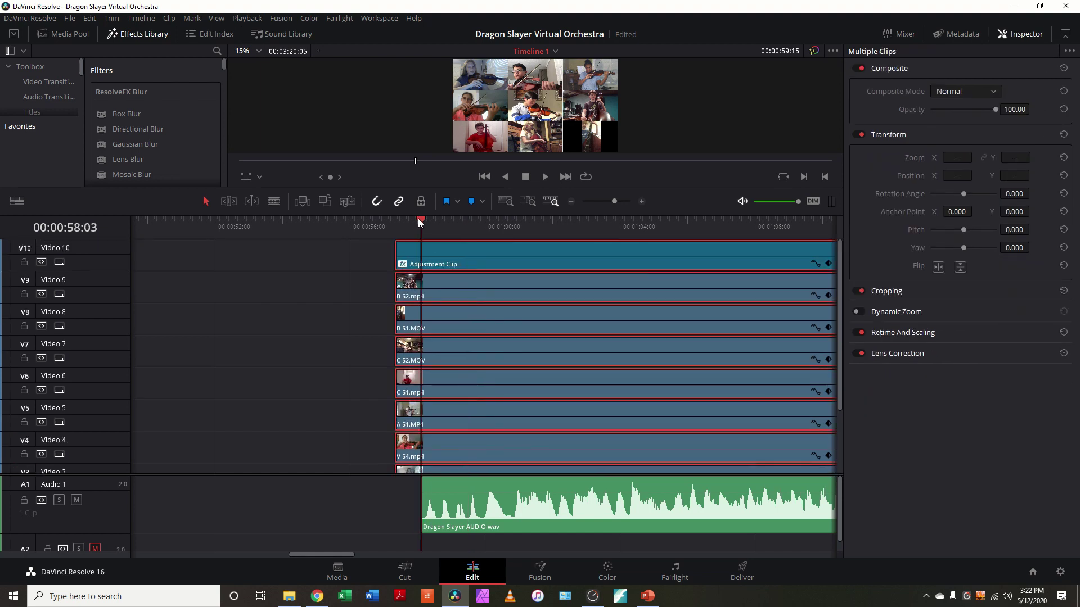
{"action": "left_click_drag", "start_coordinate": [395, 326], "coordinate": [415, 327]}
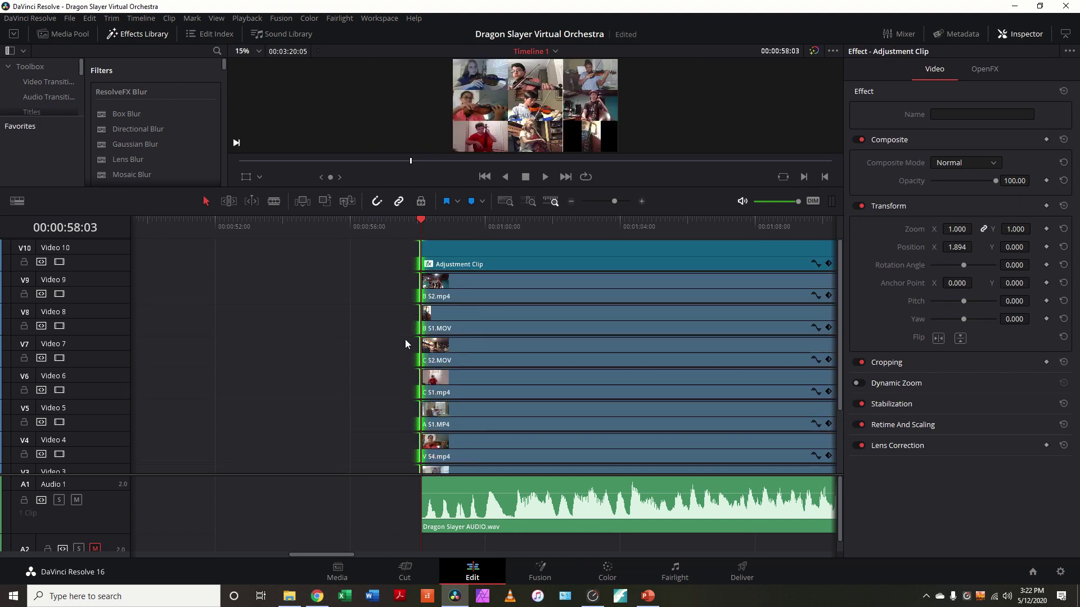
Trim the start of Dragon Slayer AUDIO.wav to just before 00:01:00:00 and preview the opening with the videos starting first
{"action": "scroll", "coordinate": [405, 339], "scroll_direction": "down", "scroll_amount": 3}
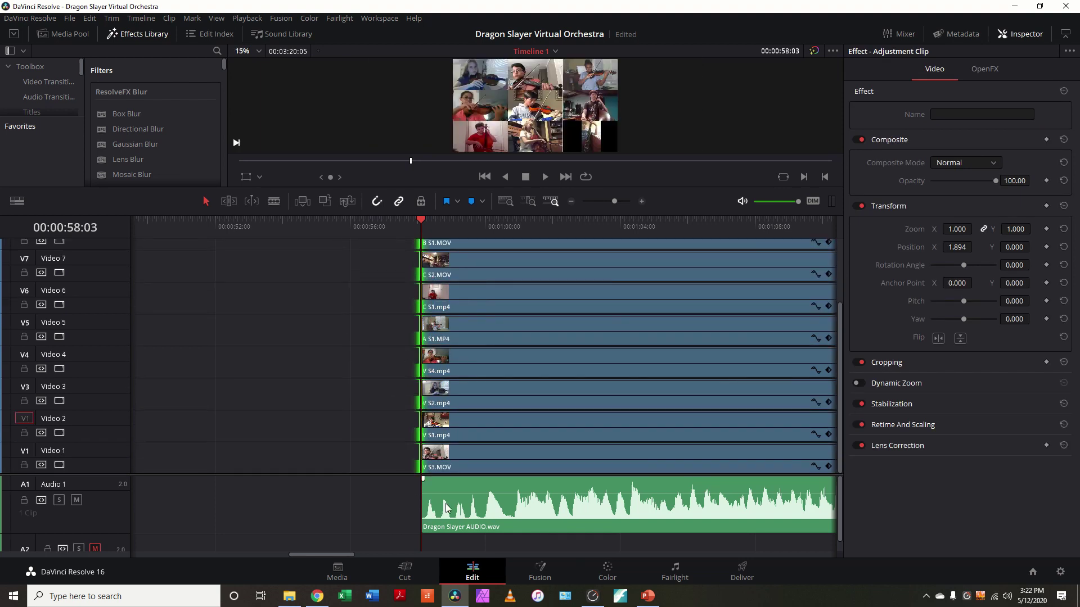
{"action": "left_click", "coordinate": [422, 509]}
{"action": "left_click_drag", "start_coordinate": [422, 509], "coordinate": [480, 527]}
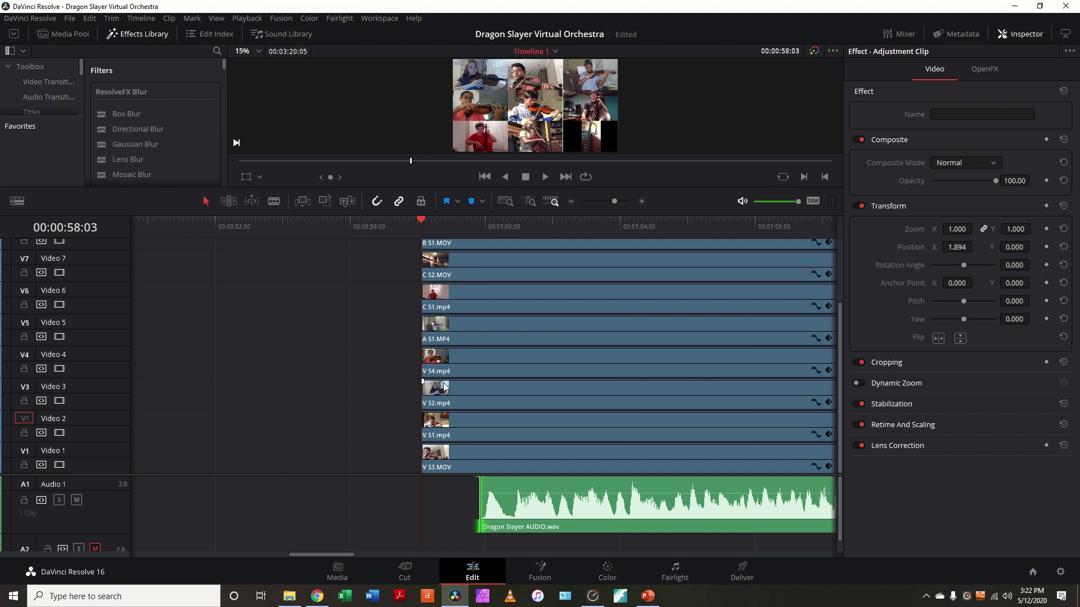
{"action": "key", "text": "space"}
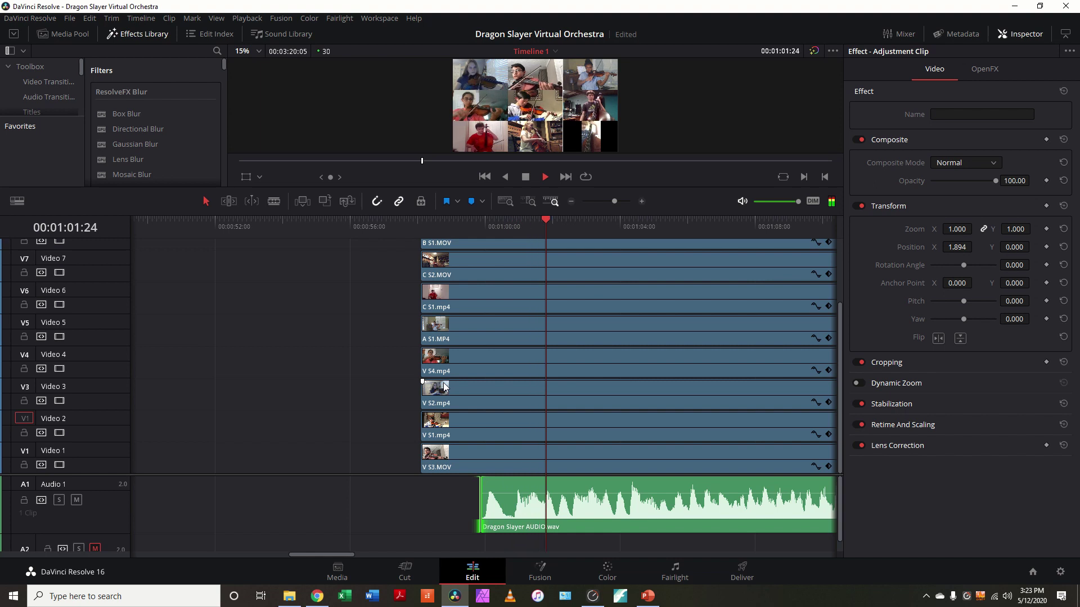
{"action": "key", "text": "space"}
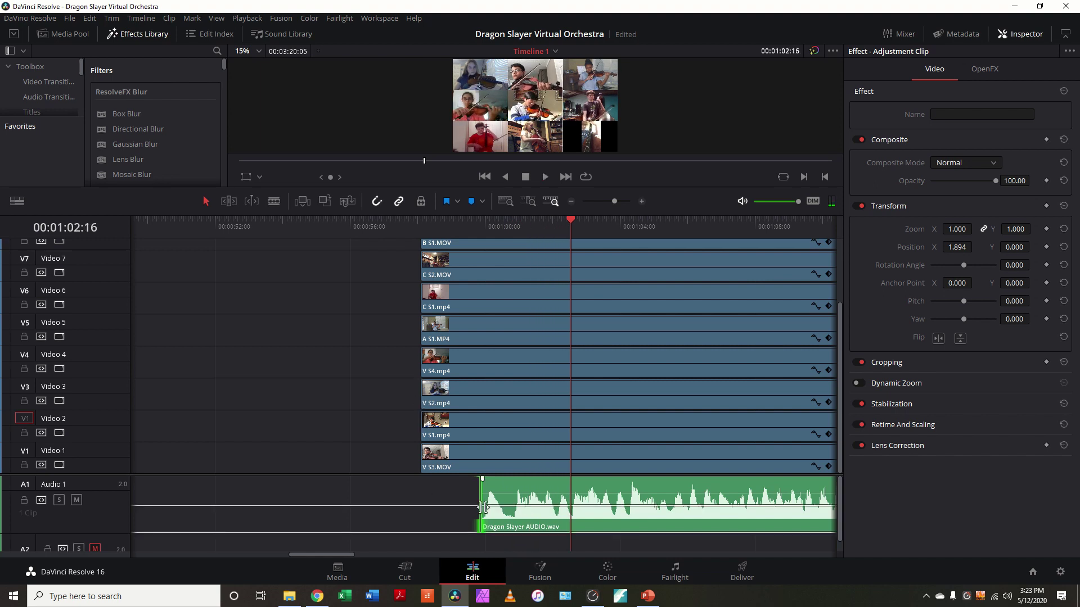
Extend the start of Dragon Slayer AUDIO.wav back to 00:00:59:01 and trim all stacked video clips to start at that time
{"action": "left_click_drag", "start_coordinate": [482, 507], "coordinate": [452, 507]}
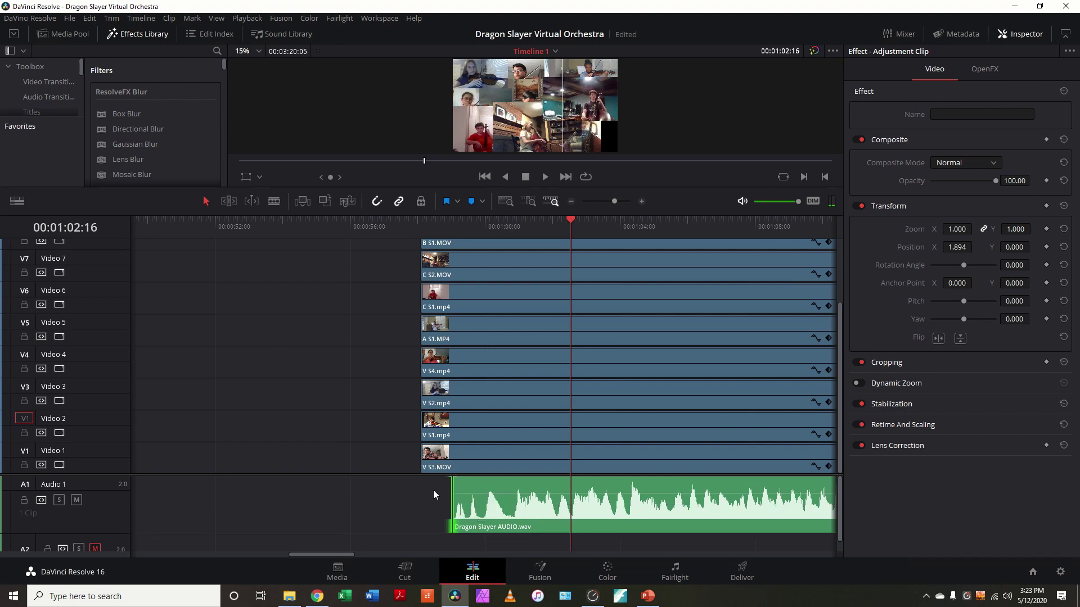
{"action": "left_click", "coordinate": [447, 458]}
{"action": "scroll", "coordinate": [447, 444], "scroll_direction": "up", "scroll_amount": 3}
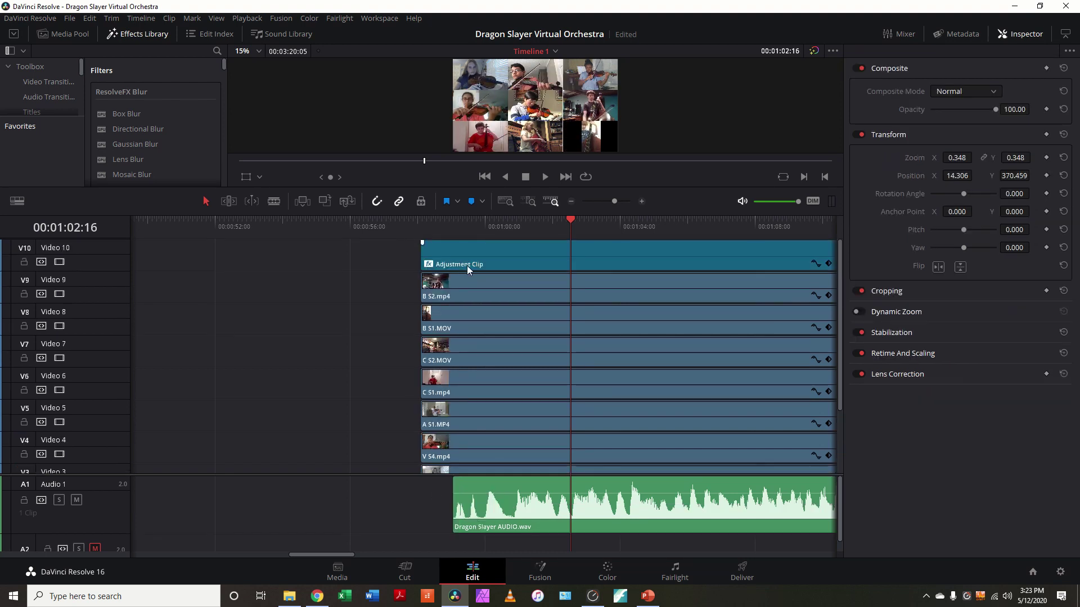
{"action": "key", "text": "ctrl+a"}
{"action": "left_click", "coordinate": [448, 222]}
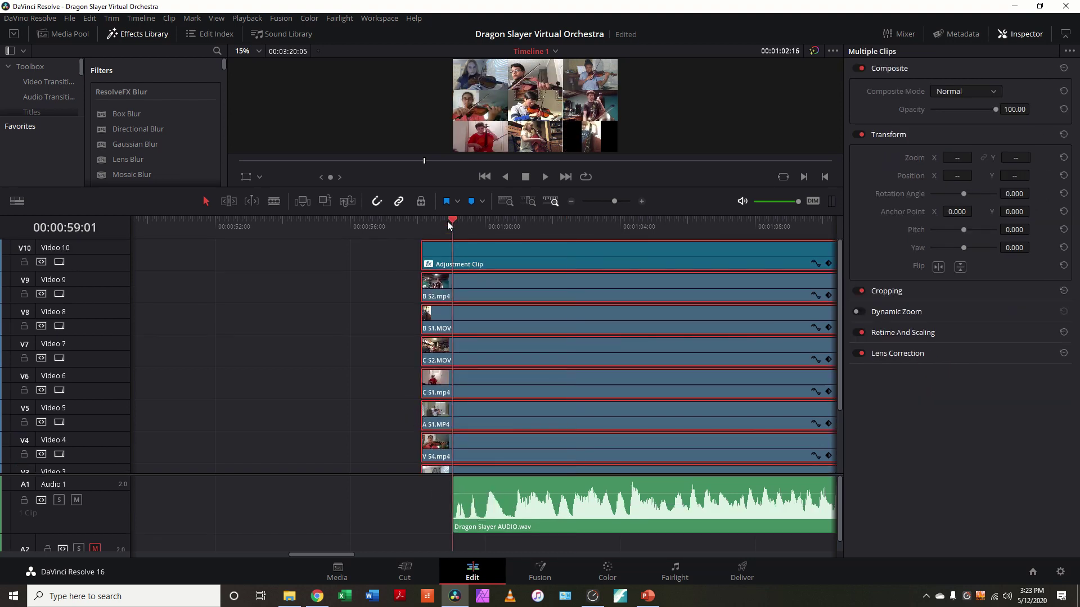
{"action": "left_click_drag", "start_coordinate": [422, 325], "coordinate": [435, 325]}
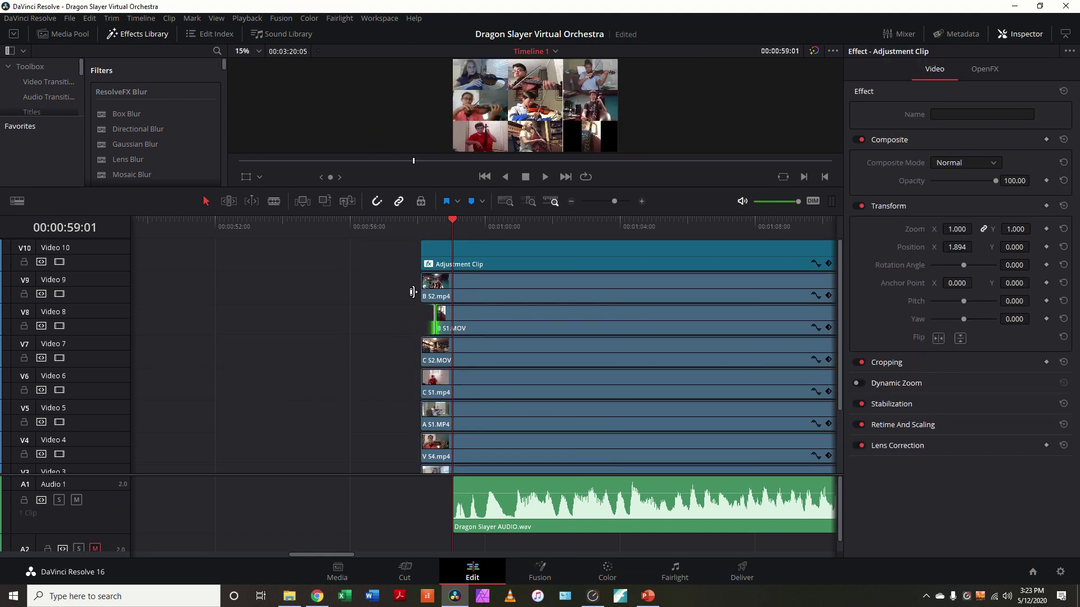
{"action": "scroll", "coordinate": [442, 349], "scroll_direction": "down", "scroll_amount": 3}
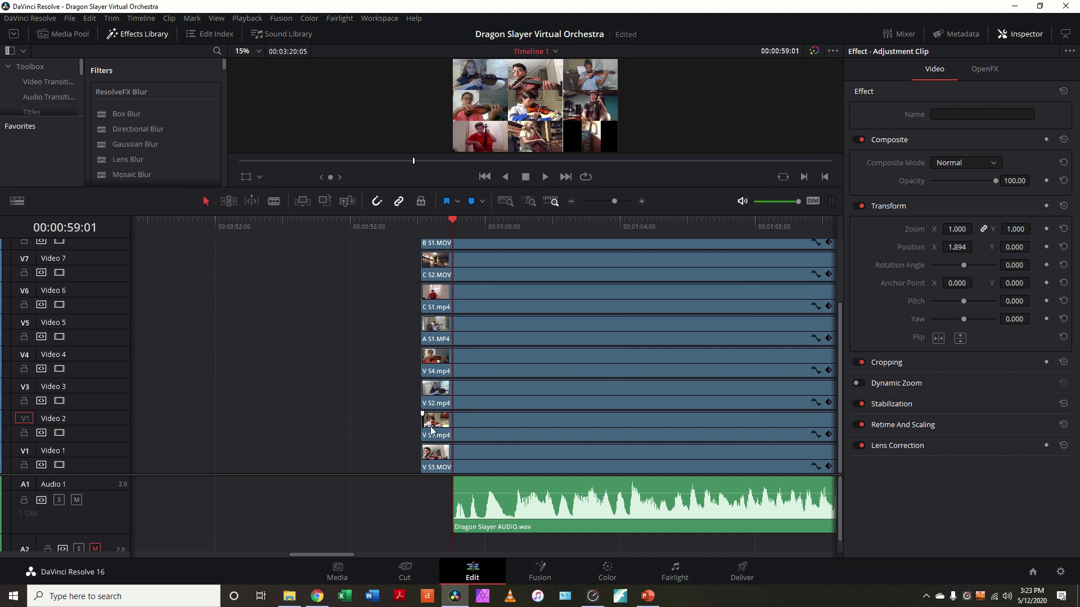
{"action": "key", "text": "ctrl+a"}
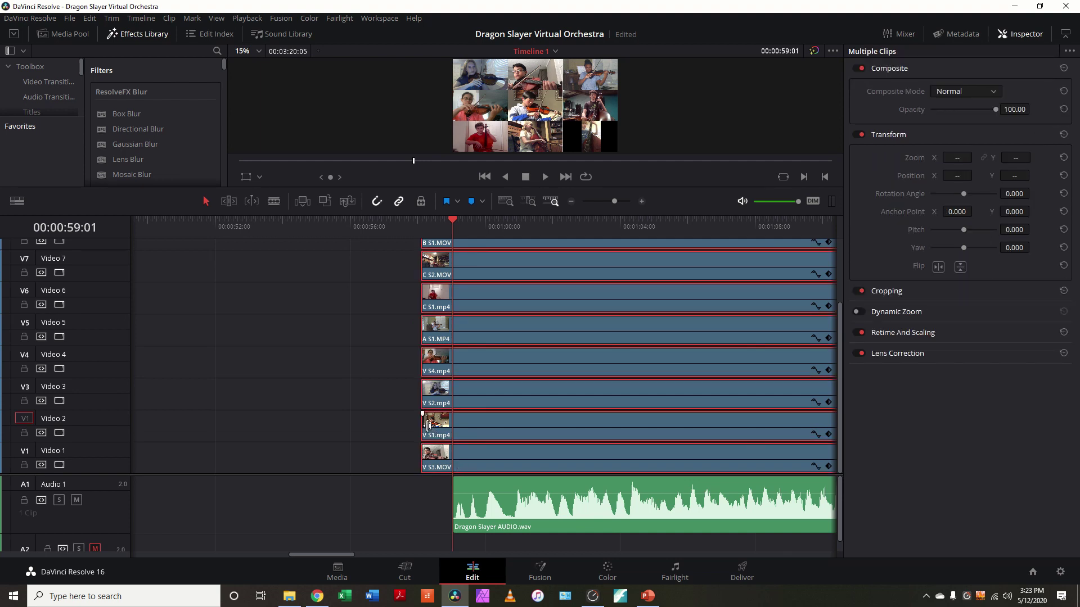
{"action": "left_click_drag", "start_coordinate": [428, 425], "coordinate": [453, 423]}
{"action": "left_click", "coordinate": [458, 506]}
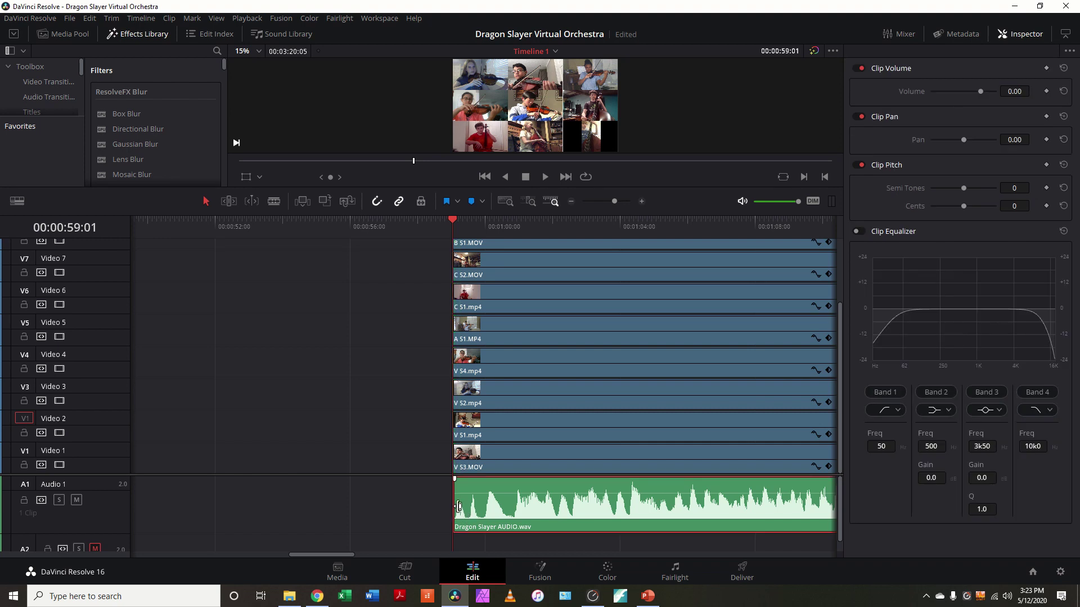
Trim the start of Dragon Slayer AUDIO.wav to just before 00:01:00:00 and preview the opening
{"action": "left_click_drag", "start_coordinate": [458, 507], "coordinate": [484, 492]}
{"action": "key", "text": "space"}
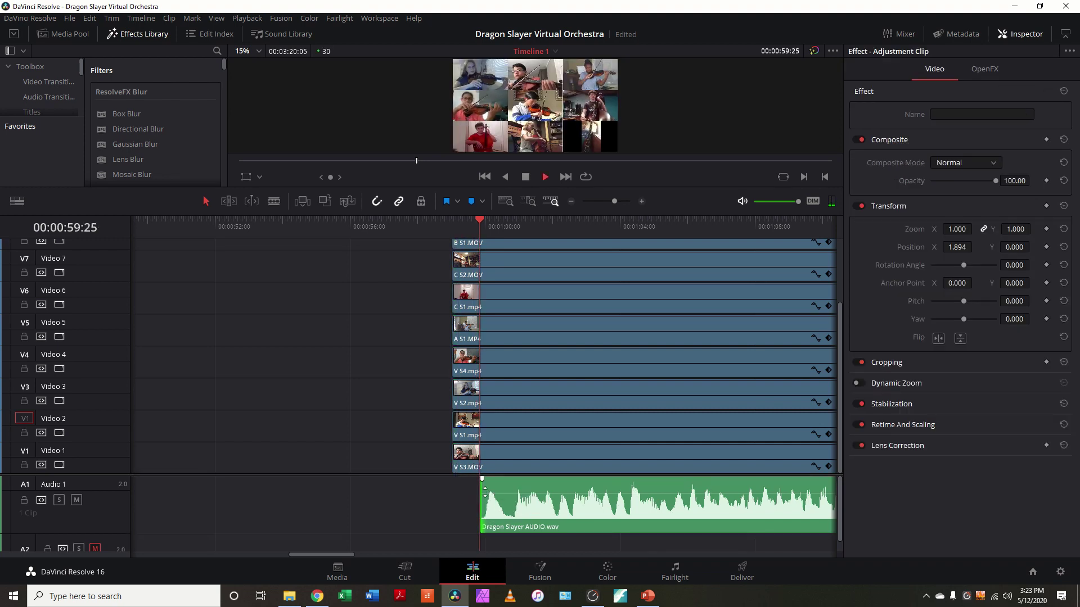
{"action": "key", "text": "space"}
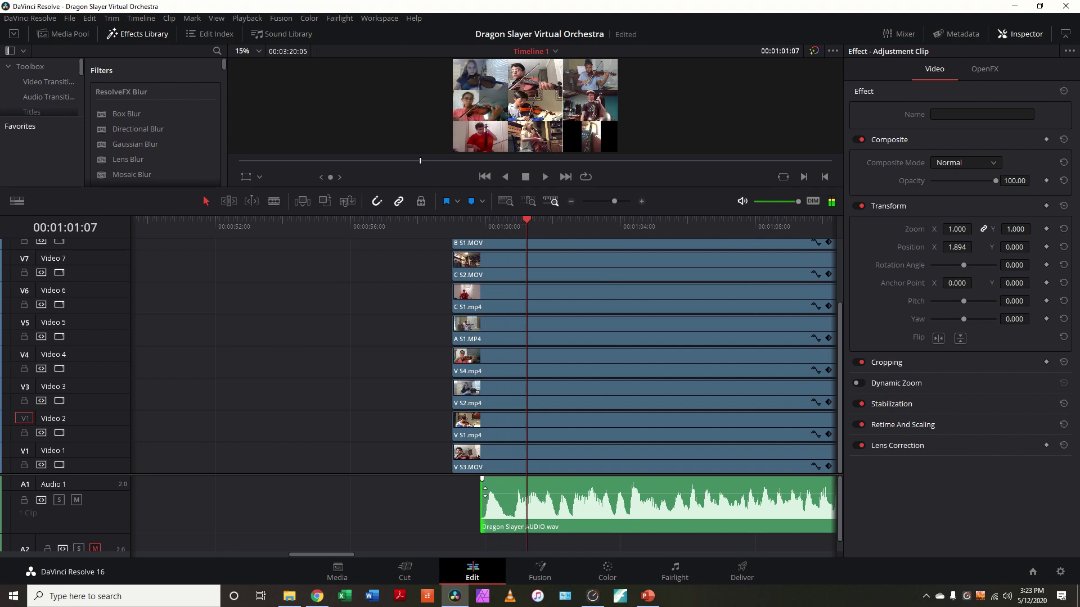
Play the end of the piece from 00:02:44:03 and stop the playhead at 00:02:48:02 as the ending cut point
{"action": "key", "text": "ctrl+minus"}
{"action": "key", "text": "ctrl+minus"}
{"action": "key", "text": "ctrl+minus"}
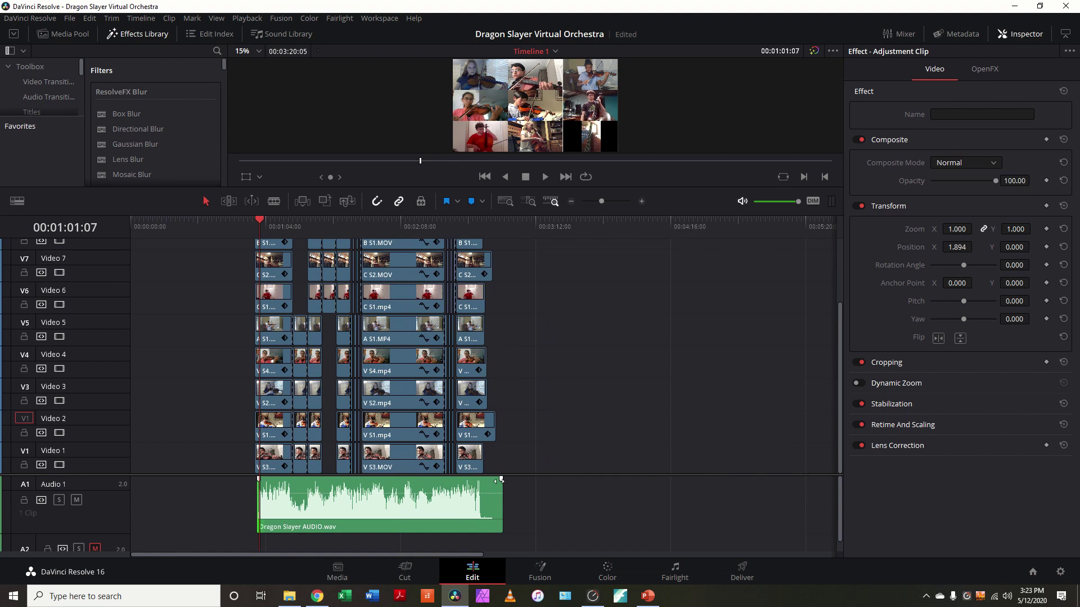
{"action": "left_click", "coordinate": [468, 222]}
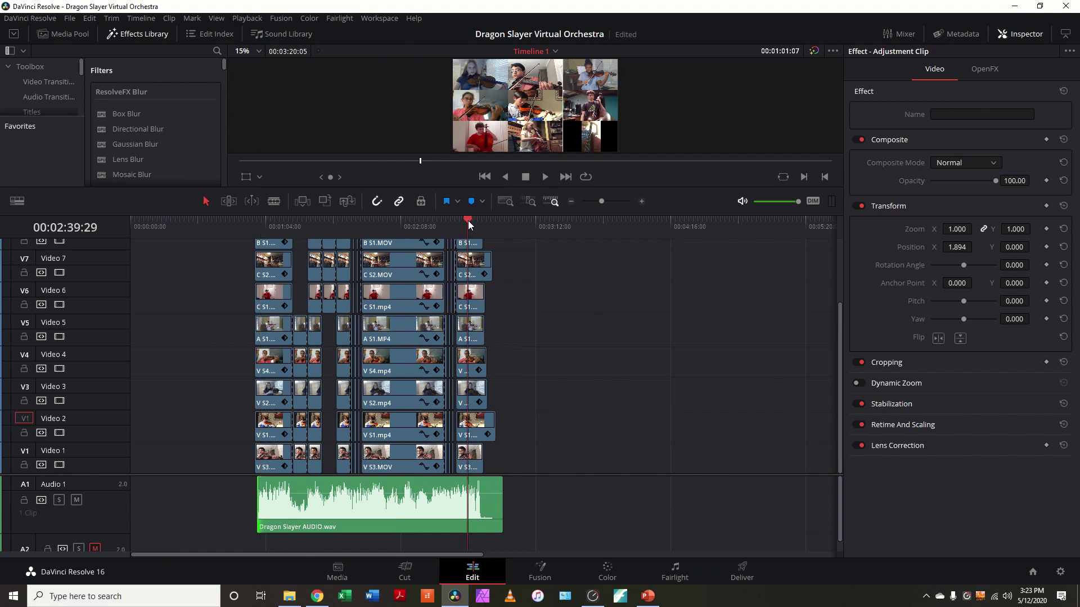
{"action": "key", "text": "ctrl+equal"}
{"action": "key", "text": "ctrl+equal"}
{"action": "key", "text": "ctrl+equal"}
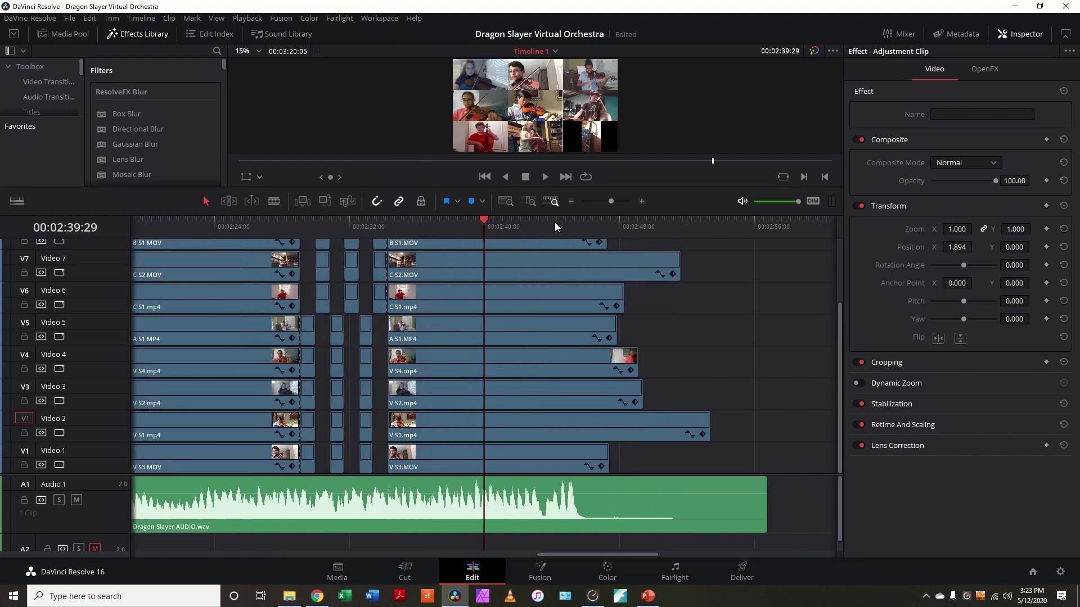
{"action": "left_click", "coordinate": [554, 223]}
{"action": "key", "text": "ctrl+equal"}
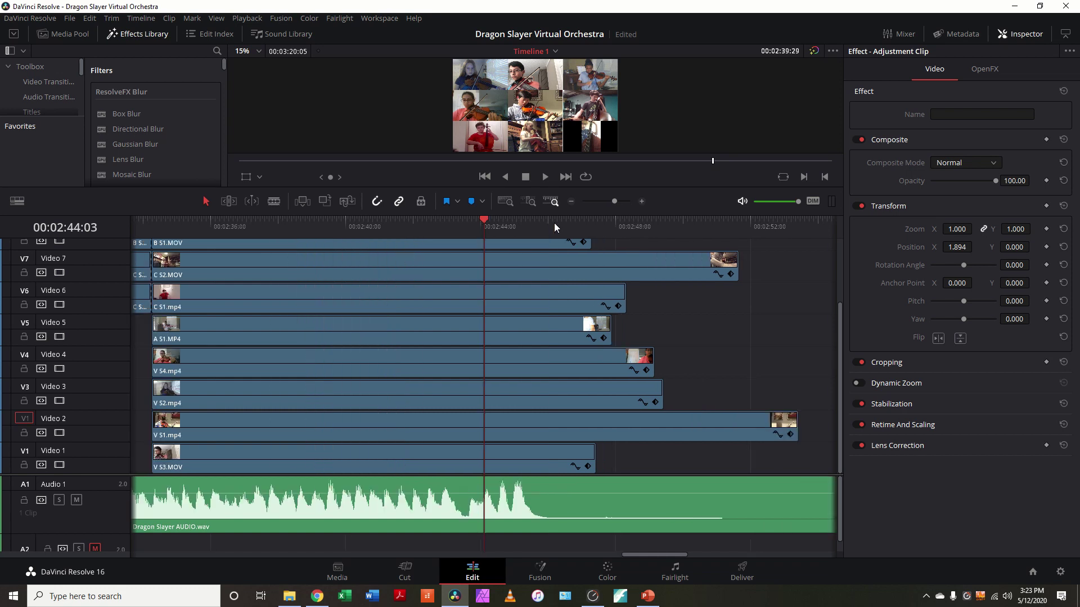
{"action": "key", "text": "ctrl+equal"}
{"action": "key", "text": "space"}
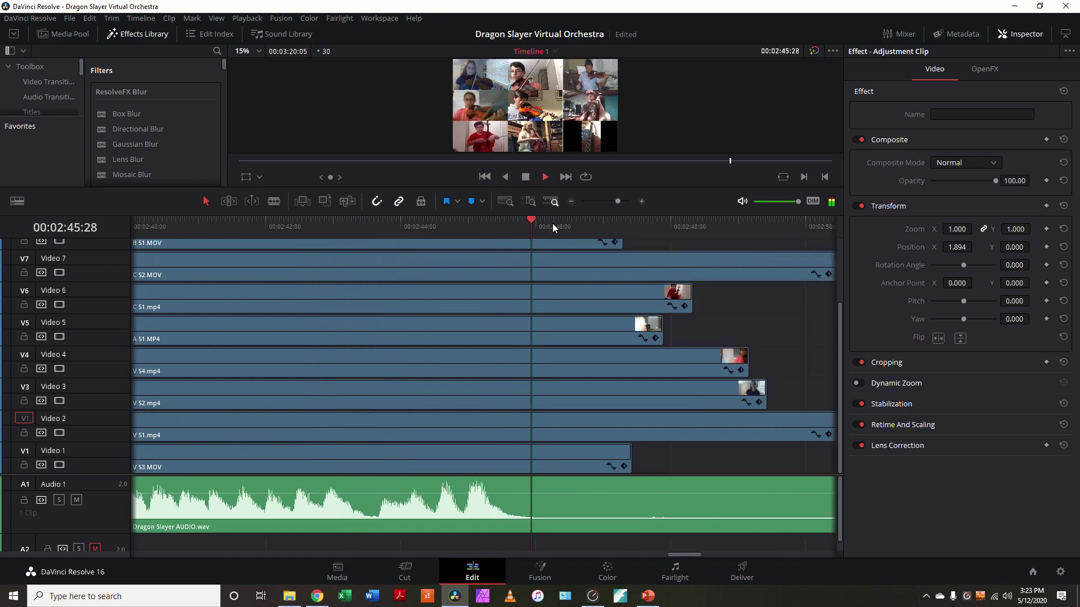
{"action": "key", "text": "space"}
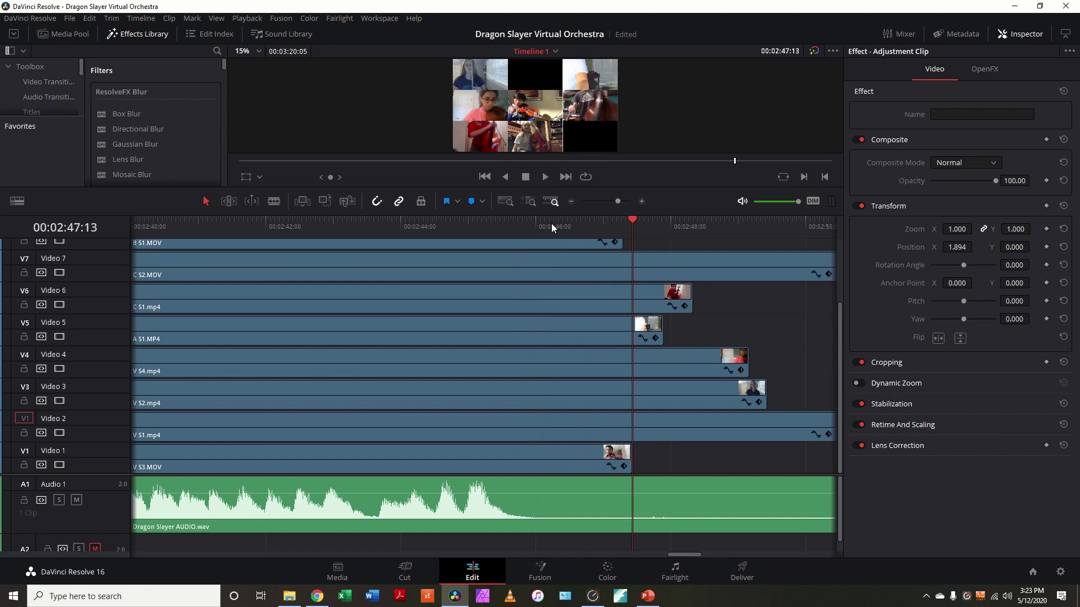
{"action": "key", "text": "space"}
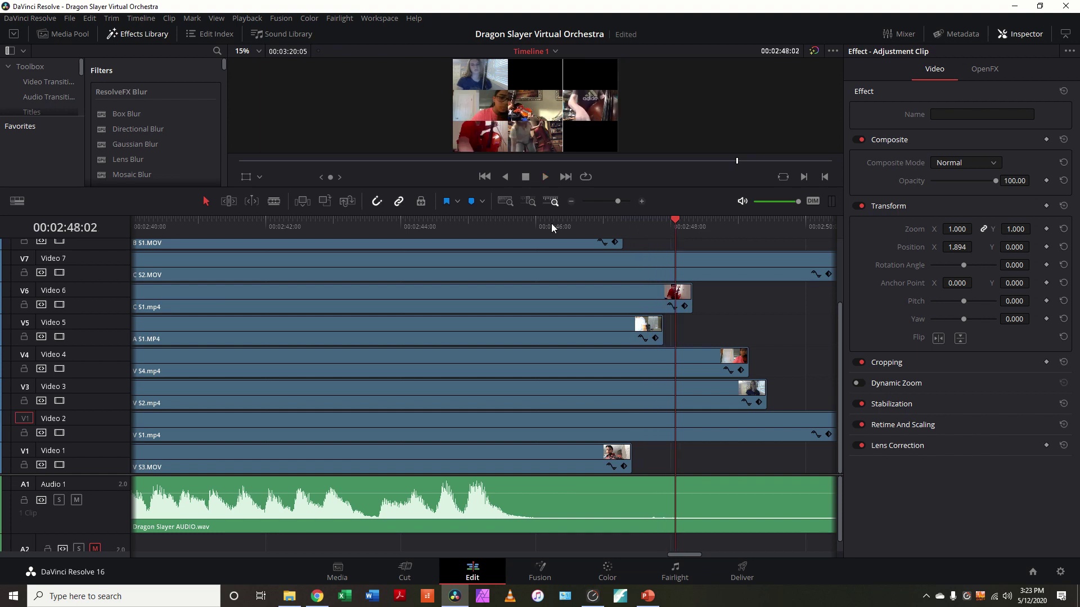
Split the final adjustment clip and the stacked student video clips at 00:02:48:02
{"action": "key", "text": "ctrl+minus"}
{"action": "key", "text": "ctrl+minus"}
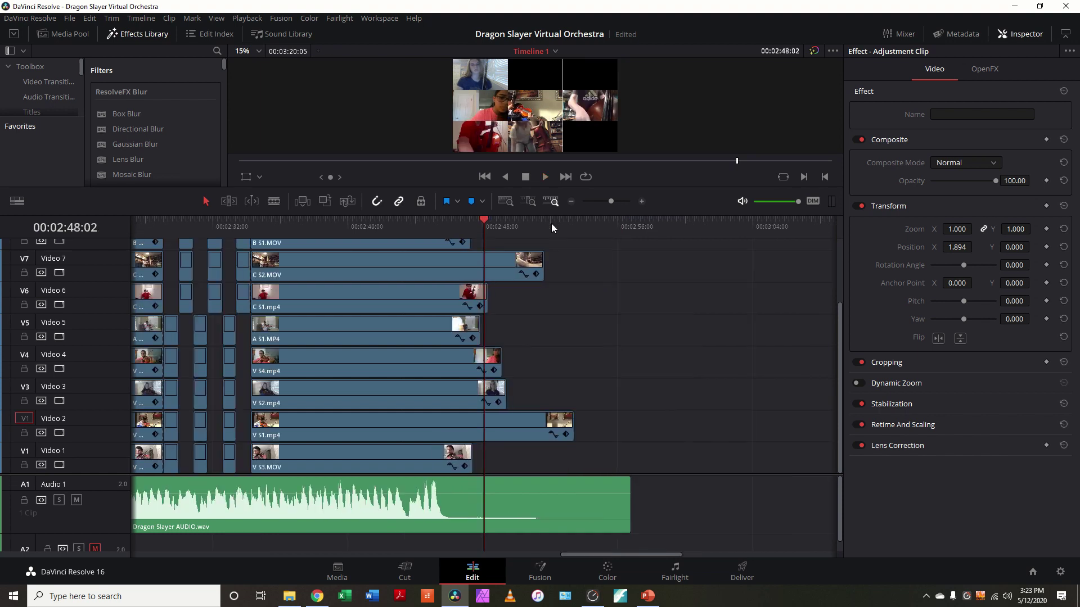
{"action": "key", "text": "ctrl+minus"}
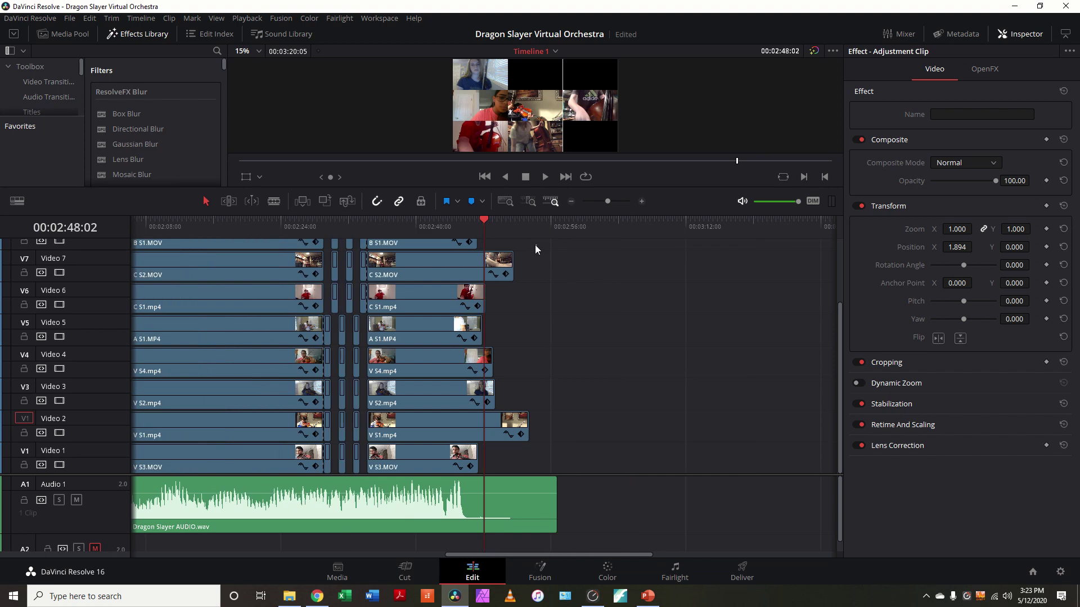
{"action": "left_click_drag", "start_coordinate": [534, 245], "coordinate": [504, 463]}
{"action": "scroll", "coordinate": [518, 402], "scroll_direction": "up", "scroll_amount": 3}
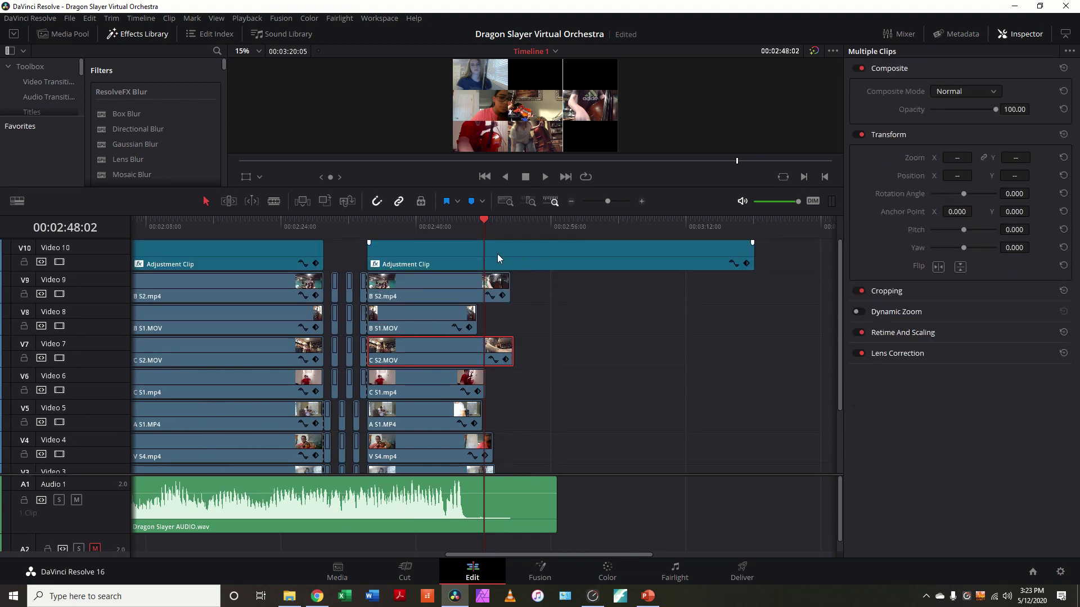
{"action": "left_click", "coordinate": [497, 255]}
{"action": "scroll", "coordinate": [495, 262], "scroll_direction": "down", "scroll_amount": 3}
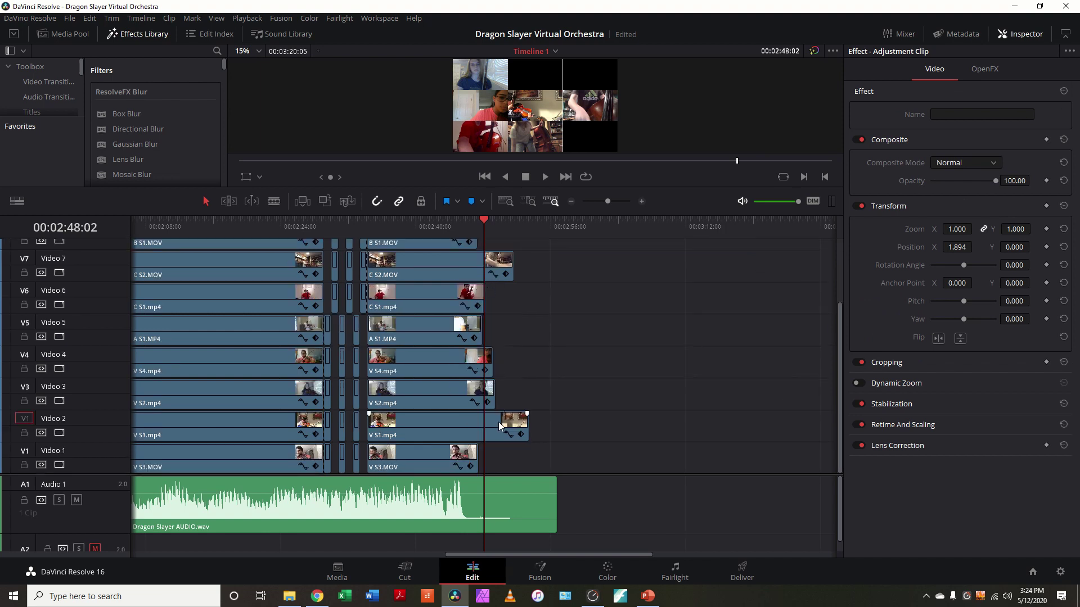
{"action": "left_click", "coordinate": [495, 424], "text": "shift"}
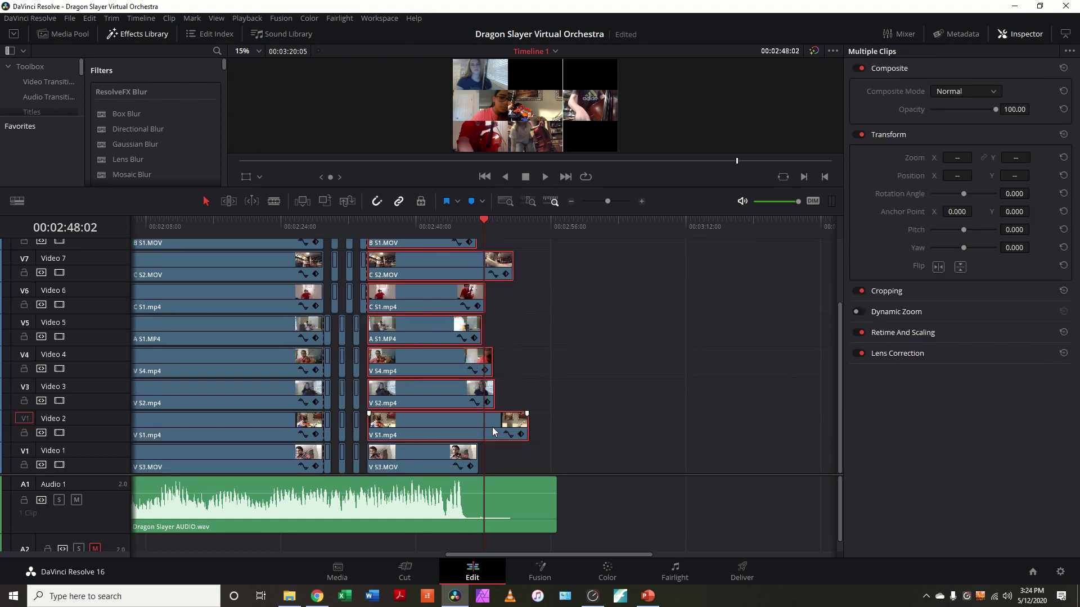
{"action": "key", "text": "ctrl+b"}
Delete the adjustment clip and all student video pieces that follow the cut at 00:02:48:02
{"action": "left_click_drag", "start_coordinate": [502, 451], "coordinate": [489, 267]}
{"action": "scroll", "coordinate": [495, 270], "scroll_direction": "up", "scroll_amount": 3}
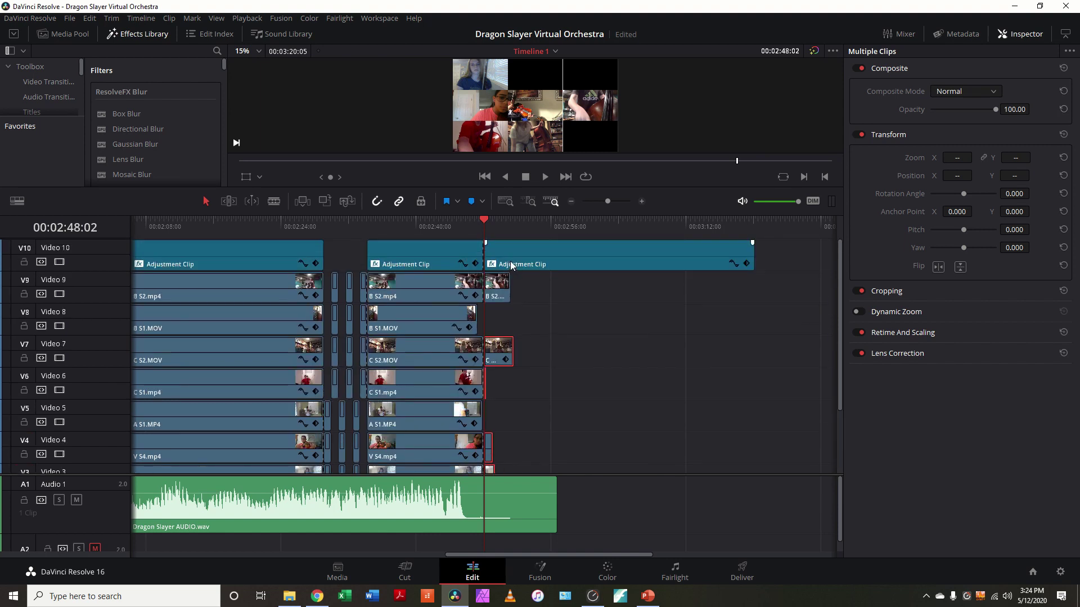
{"action": "left_click", "coordinate": [506, 265], "text": "ctrl"}
{"action": "left_click", "coordinate": [497, 290], "text": "ctrl"}
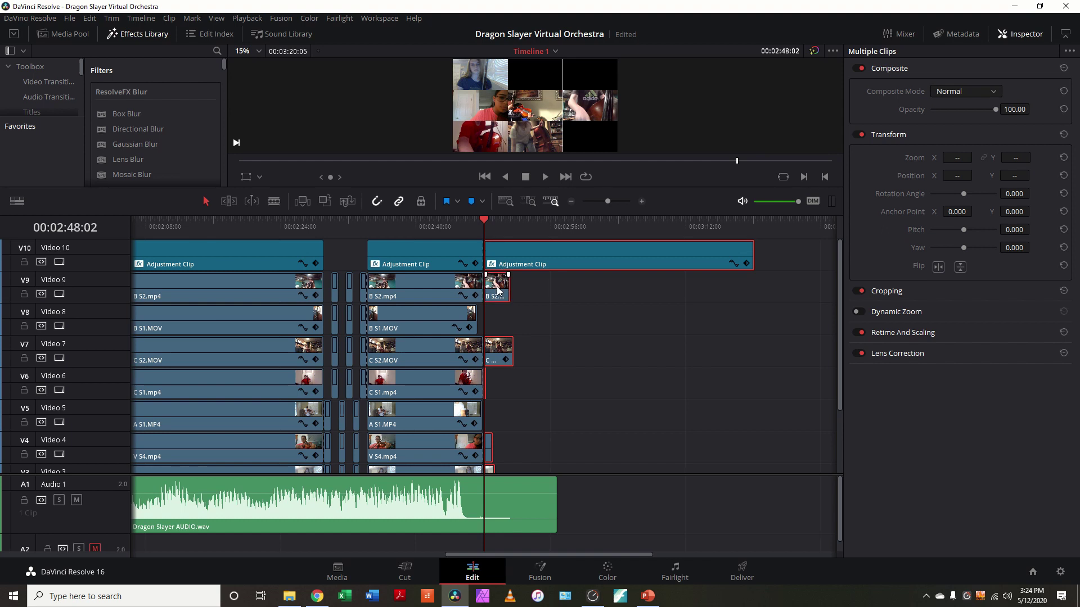
{"action": "key", "text": "Delete"}
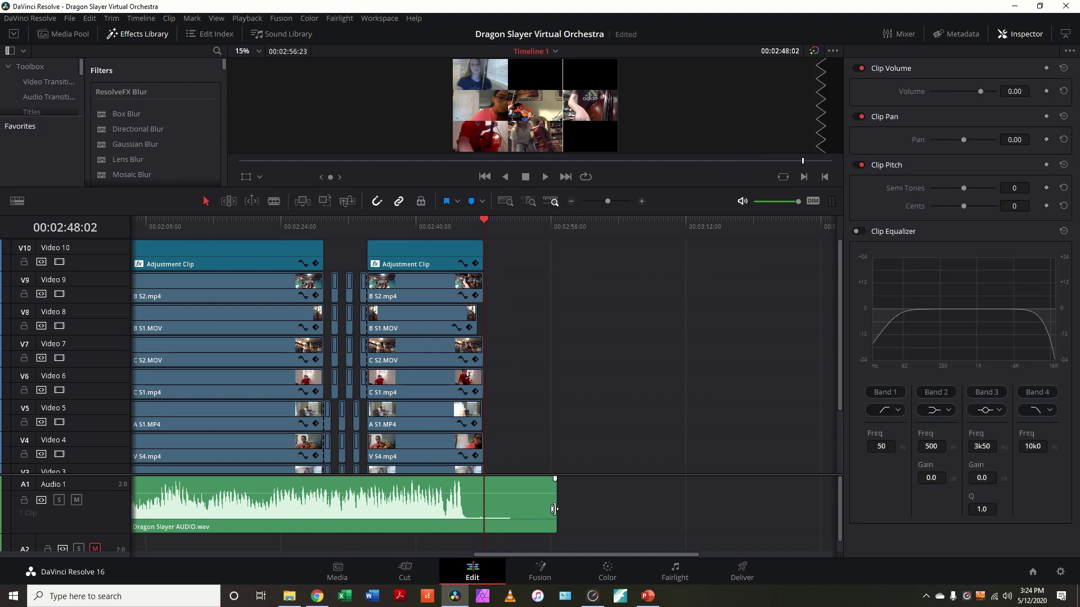
Trim the end of Dragon Slayer AUDIO.wav to 00:02:48:02, flush with the end of the video clips
{"action": "left_click_drag", "start_coordinate": [553, 509], "coordinate": [484, 506]}
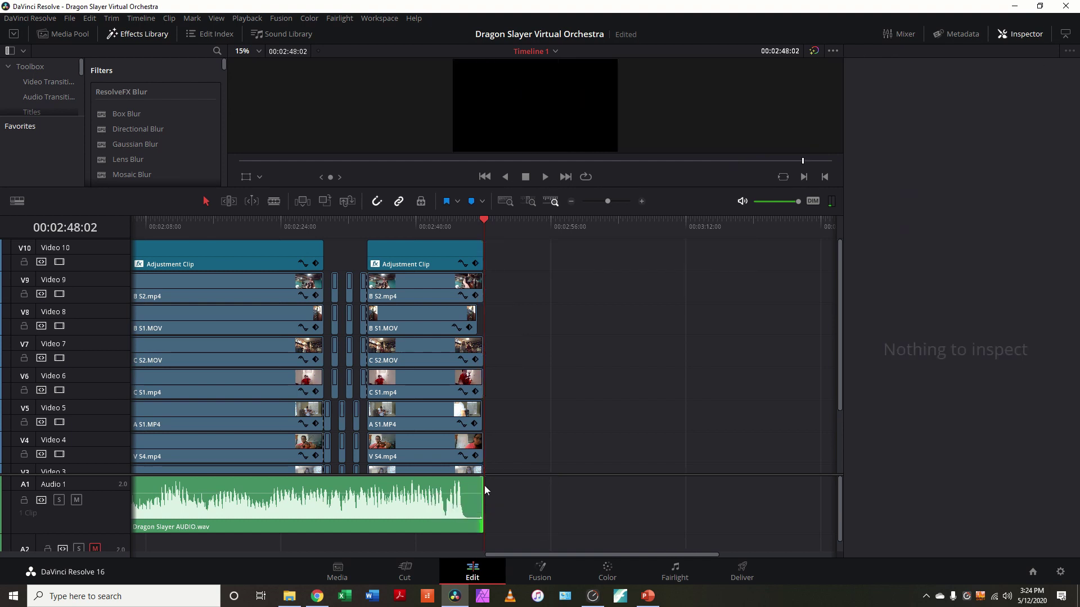
{"action": "scroll", "coordinate": [488, 379], "scroll_direction": "down", "scroll_amount": 3}
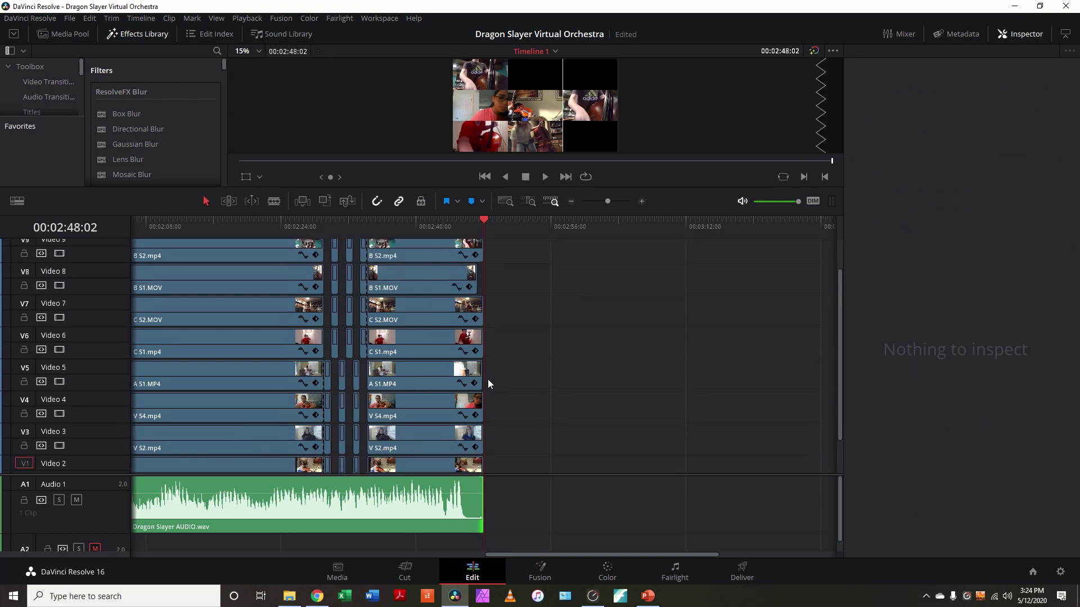
{"action": "scroll", "coordinate": [487, 366], "scroll_direction": "up", "scroll_amount": 2}
Preview the trimmed ending through to the last frame and review the whole timeline
{"action": "left_click", "coordinate": [457, 219]}
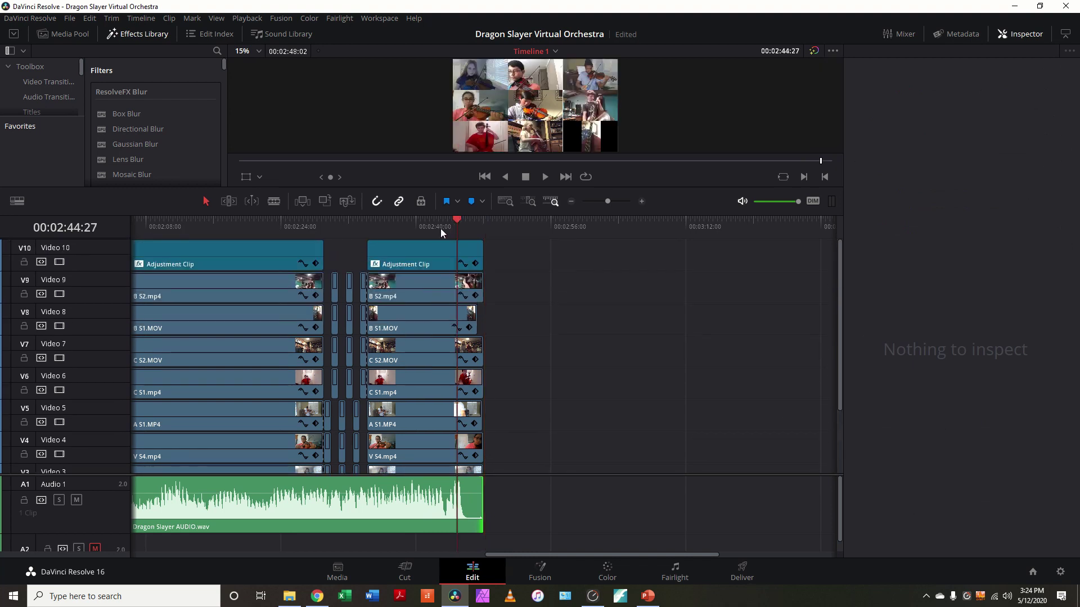
{"action": "left_click", "coordinate": [430, 225]}
{"action": "key", "text": "space"}
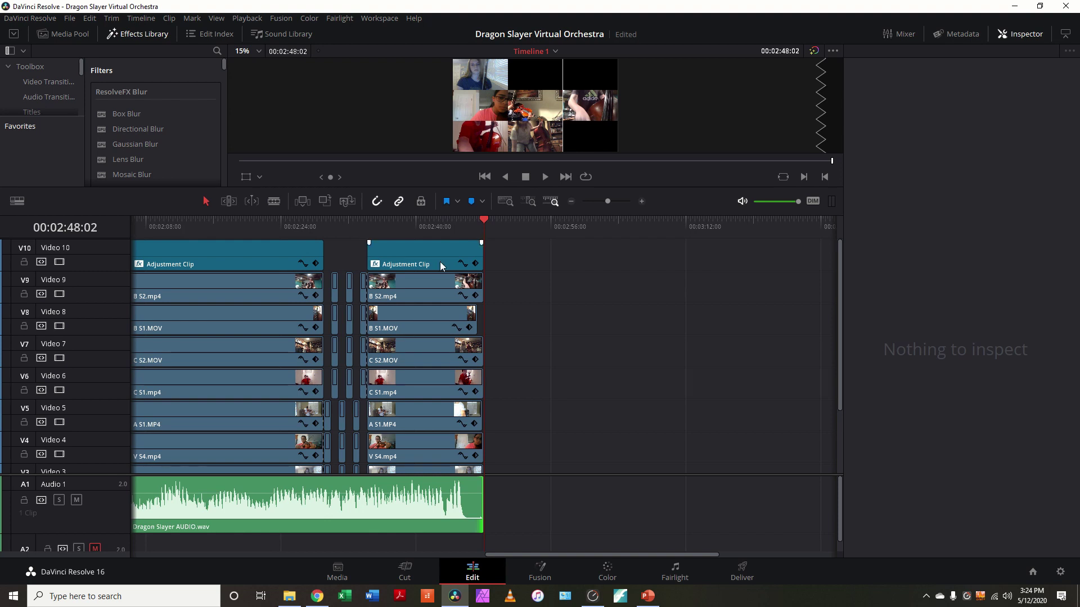
{"action": "left_click_drag", "start_coordinate": [529, 554], "coordinate": [431, 535]}
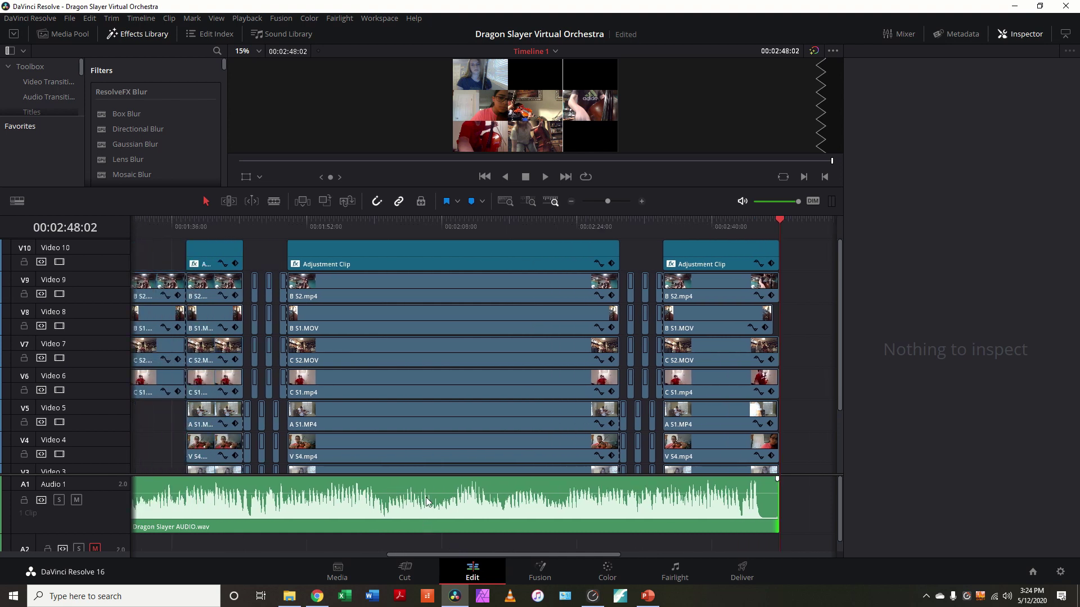
{"action": "left_click", "coordinate": [434, 224]}
{"action": "key", "text": "ctrl+minus"}
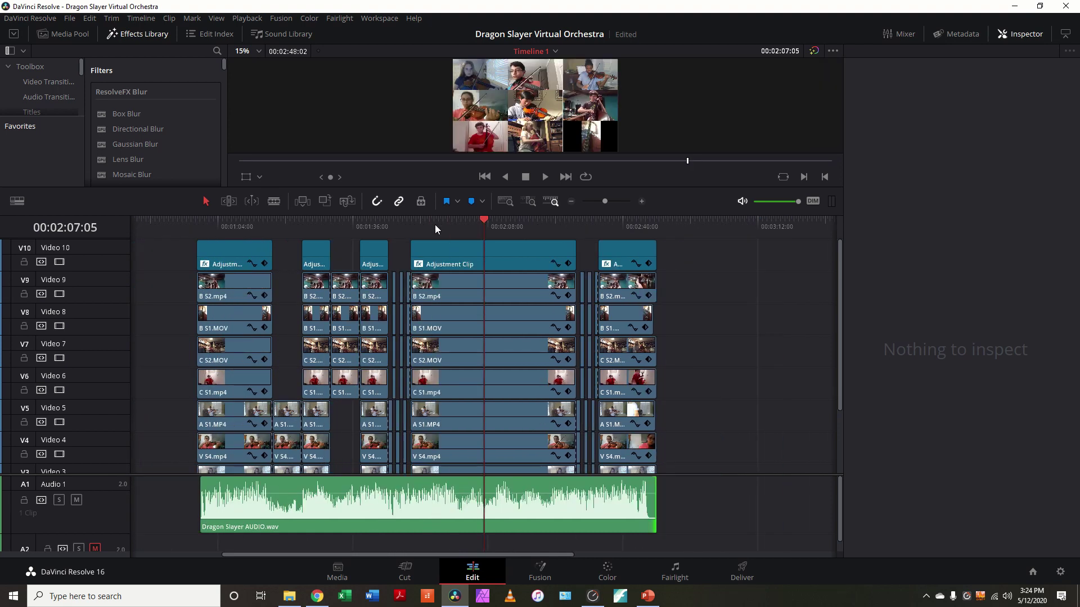
Open the Deliver page and mark the render in point at 00:00:59:27, where the performance starts
{"action": "left_click", "coordinate": [735, 573]}
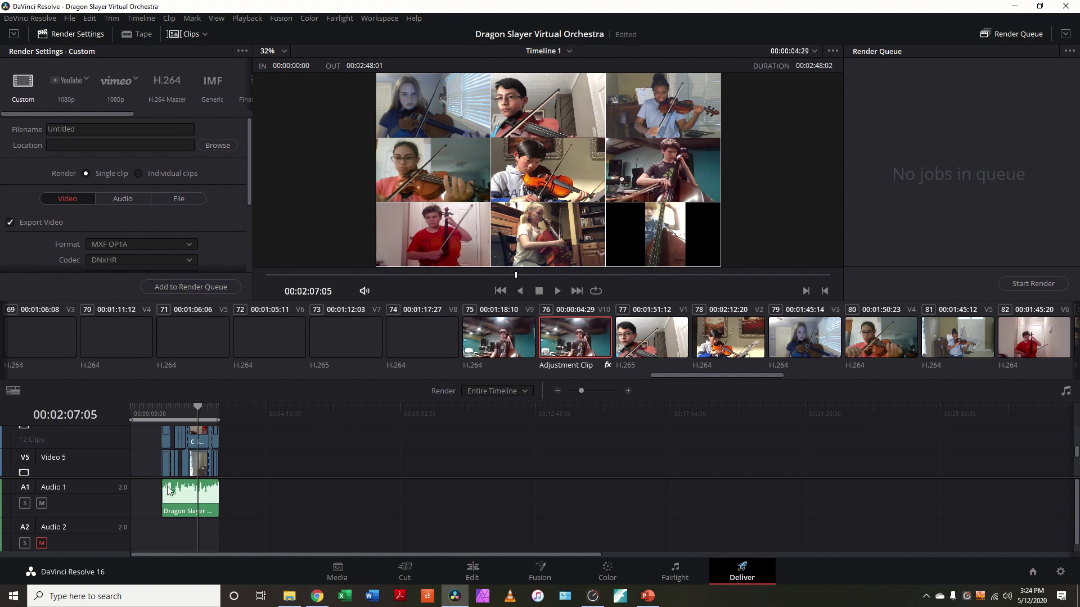
{"action": "left_click", "coordinate": [162, 409]}
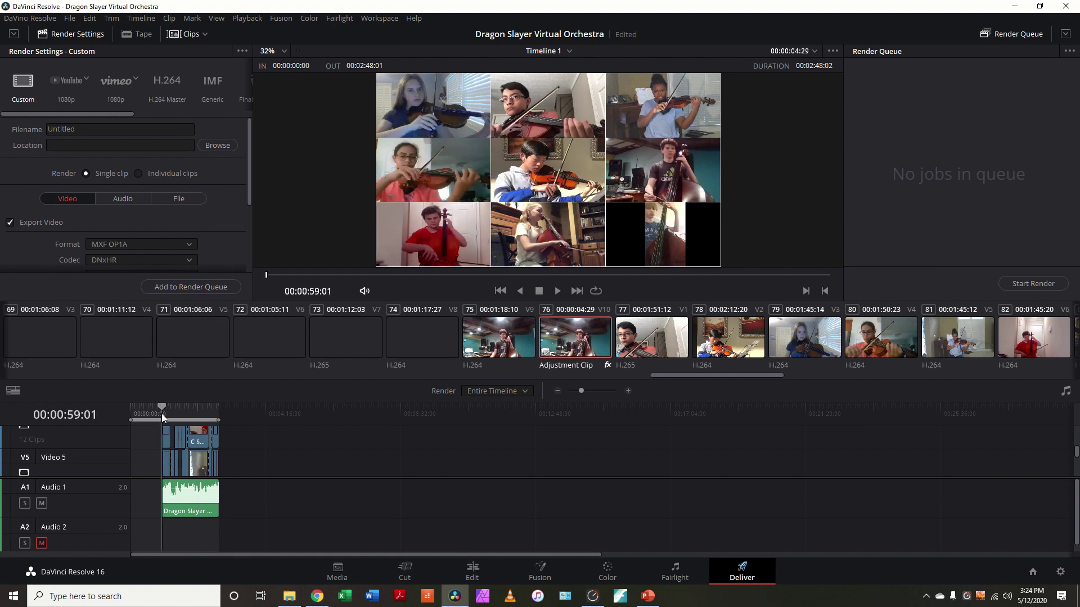
{"action": "scroll", "coordinate": [165, 449], "scroll_direction": "up", "scroll_amount": 3}
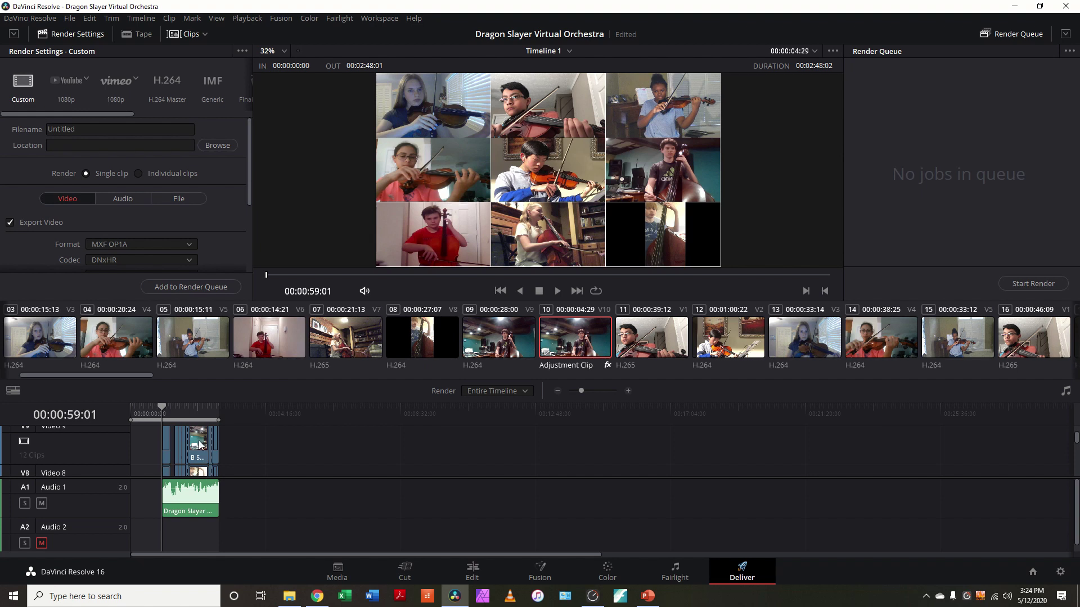
{"action": "scroll", "coordinate": [200, 445], "scroll_direction": "up", "scroll_amount": 2}
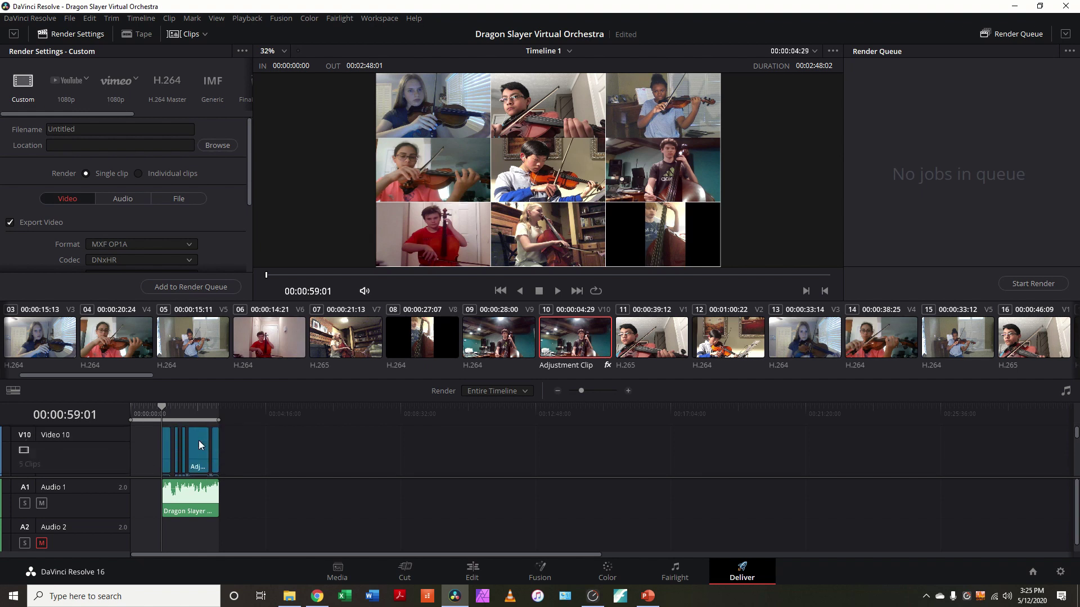
{"action": "left_click", "coordinate": [164, 407]}
{"action": "right_click", "coordinate": [163, 406]}
{"action": "left_click", "coordinate": [172, 417]}
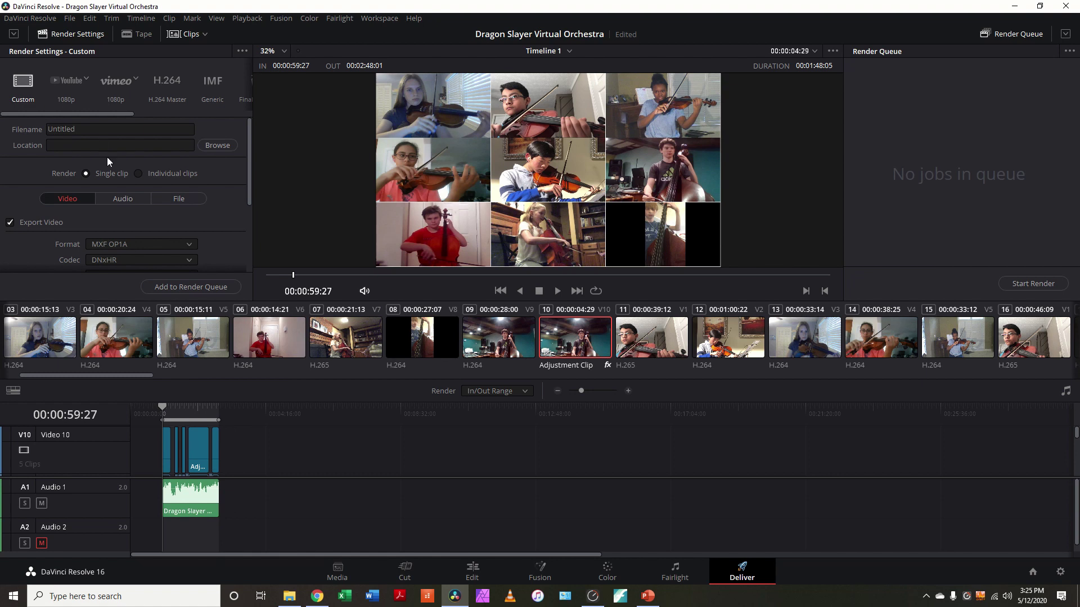
Choose the YouTube 1080p render preset and set its format to MP4
{"action": "left_click", "coordinate": [67, 84]}
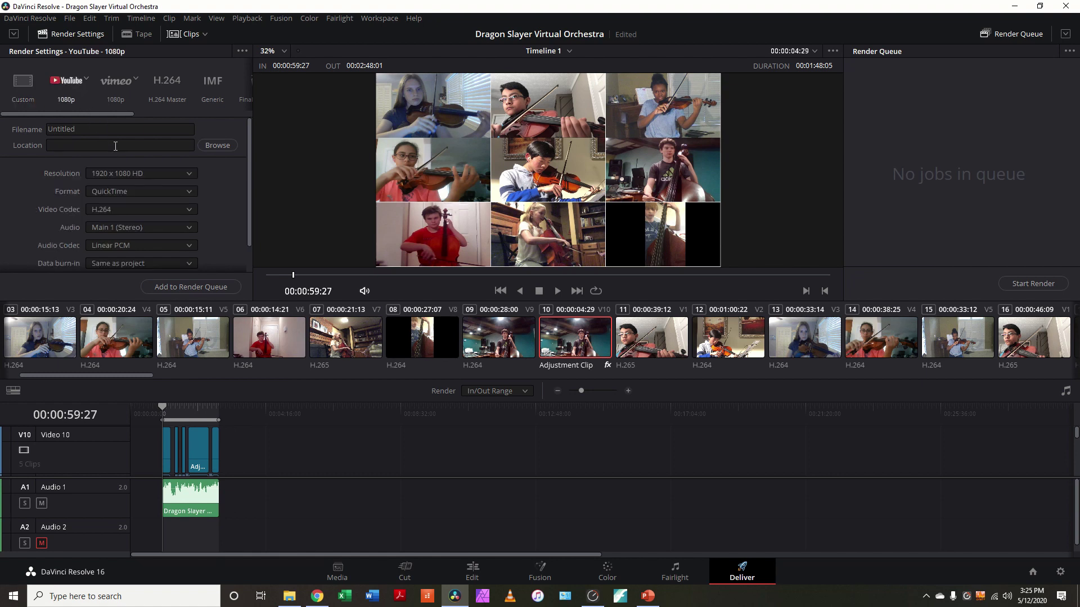
{"action": "left_click", "coordinate": [170, 191]}
{"action": "left_click", "coordinate": [162, 206]}
Replace the render filename with "Dragon Slayer Virtual Orchestra"
{"action": "left_click", "coordinate": [93, 131]}
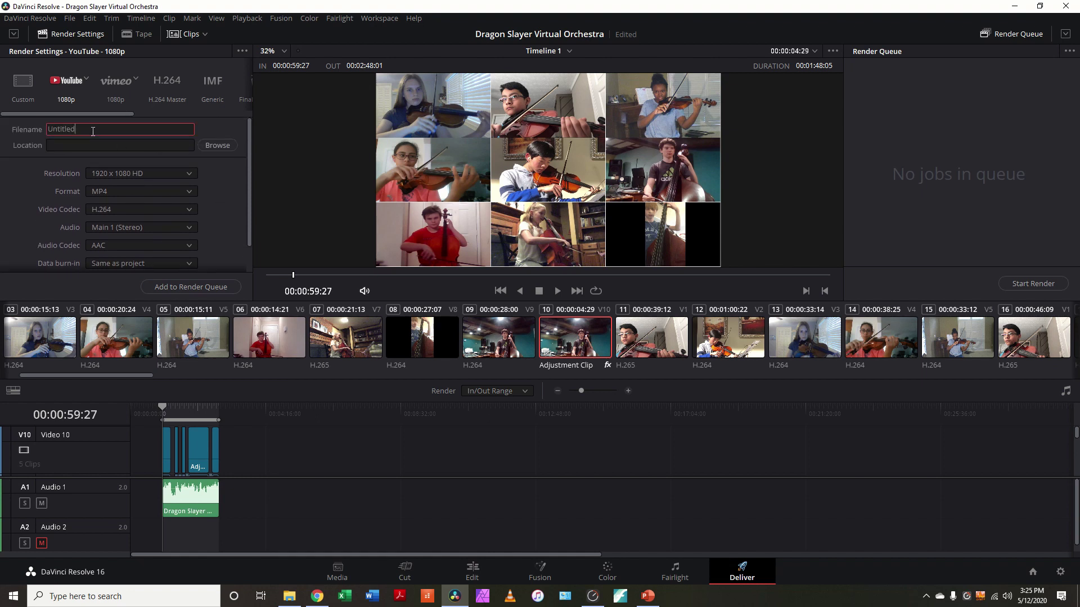
{"action": "key", "text": "BackSpace"}
{"action": "key", "text": "BackSpace"}
{"action": "key", "text": "BackSpace"}
{"action": "key", "text": "BackSpace"}
{"action": "key", "text": "BackSpace"}
{"action": "key", "text": "BackSpace"}
{"action": "key", "text": "BackSpace"}
{"action": "key", "text": "BackSpace"}
{"action": "type", "text": "Dragon Slayer Virtual Orchestra"}
Set the Student Videos folder as the output location and add the job to the render queue
{"action": "left_click", "coordinate": [217, 145]}
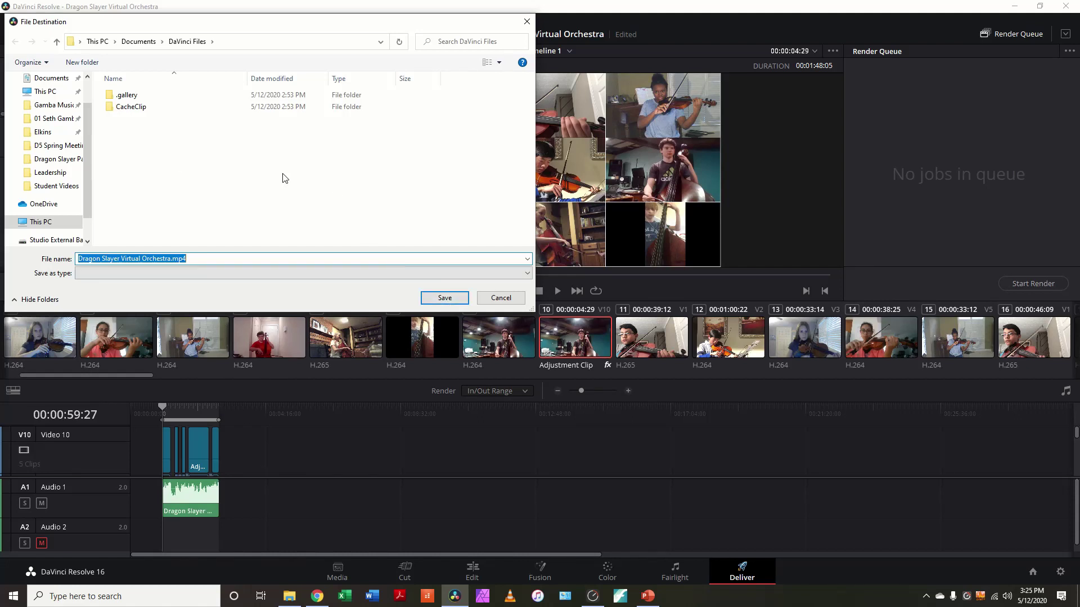
{"action": "left_click", "coordinate": [47, 188]}
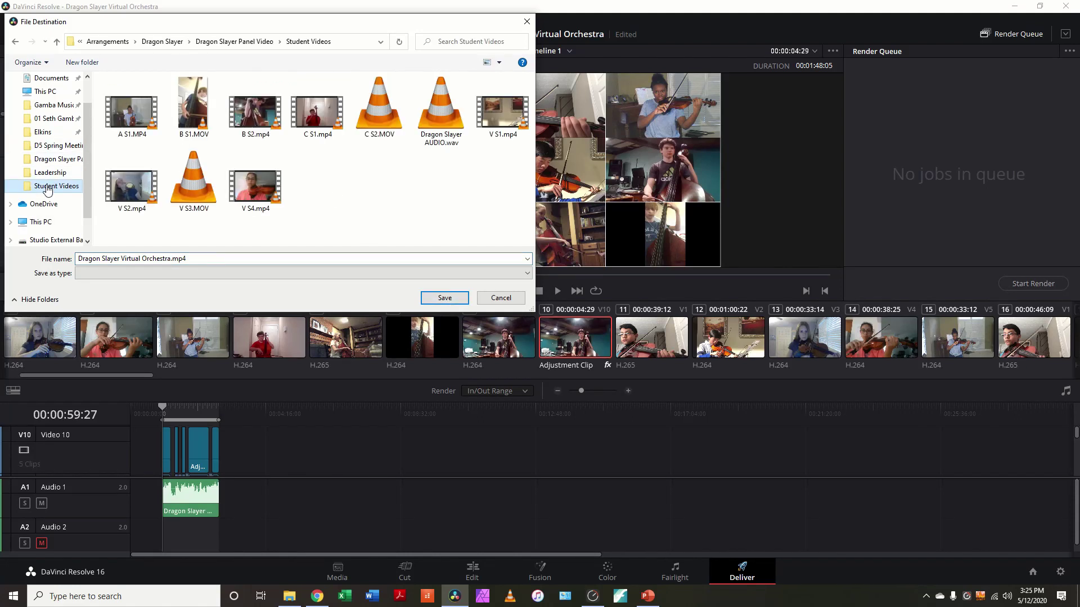
{"action": "left_click", "coordinate": [442, 298]}
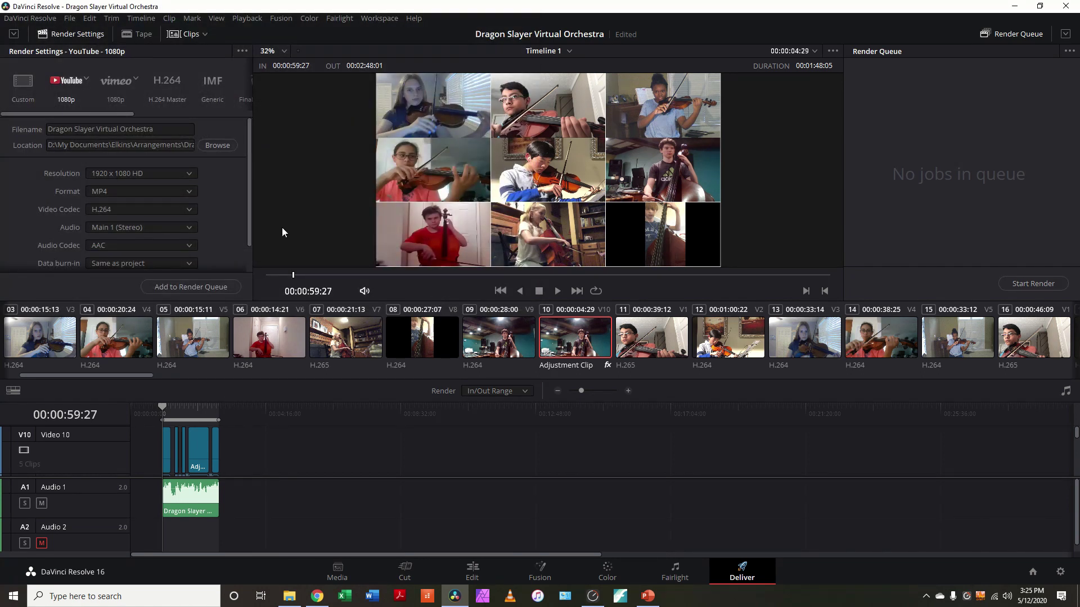
{"action": "left_click", "coordinate": [228, 287]}
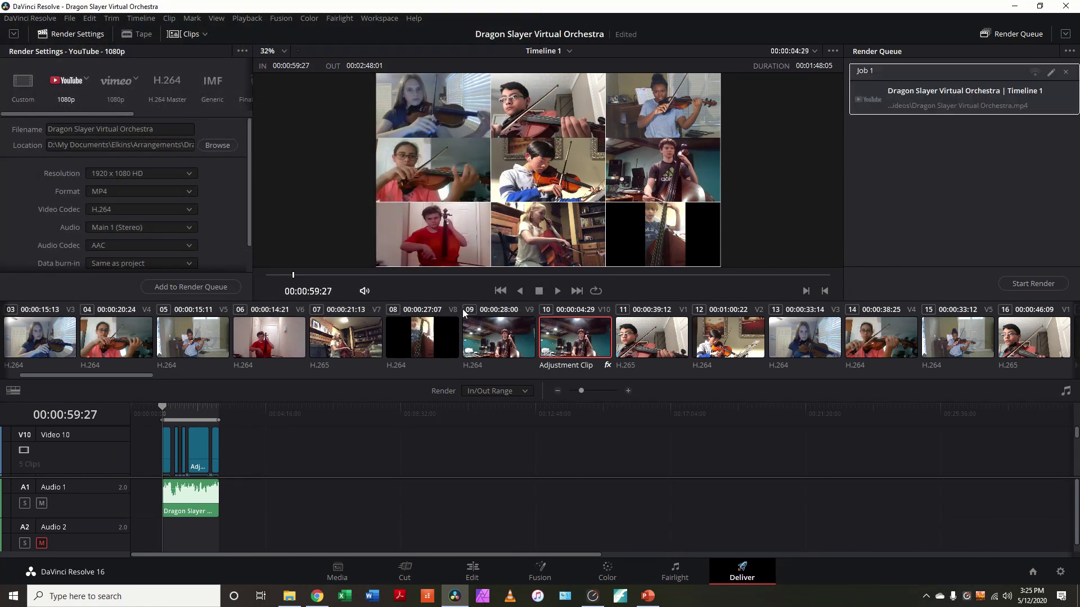